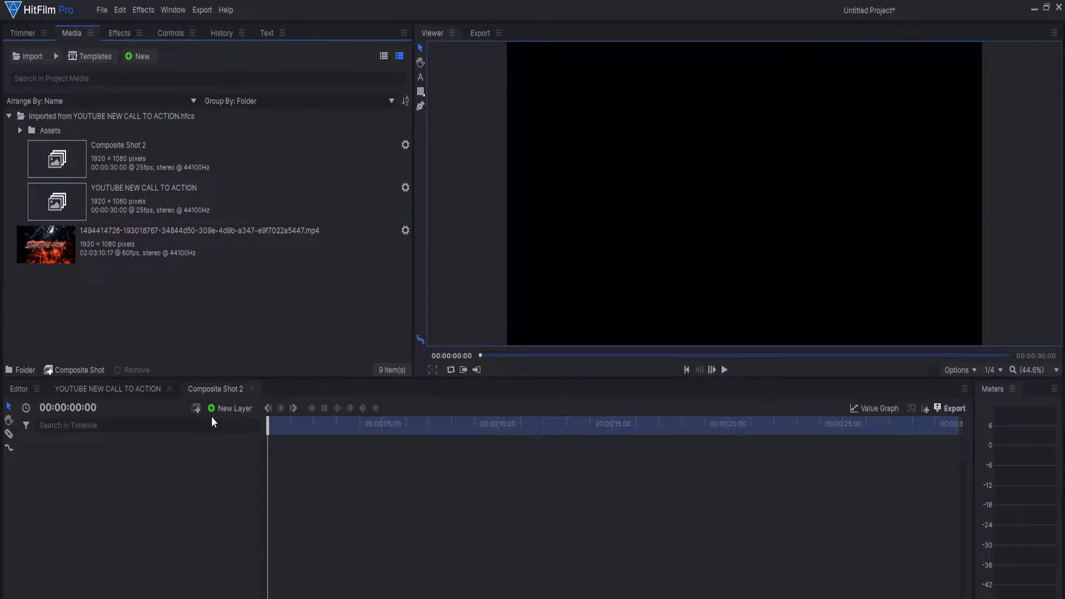
Step: Switch the viewer to a checkerboard background so Composite Shot 2's transparent areas show
{"action": "left_click", "coordinate": [960, 370]}
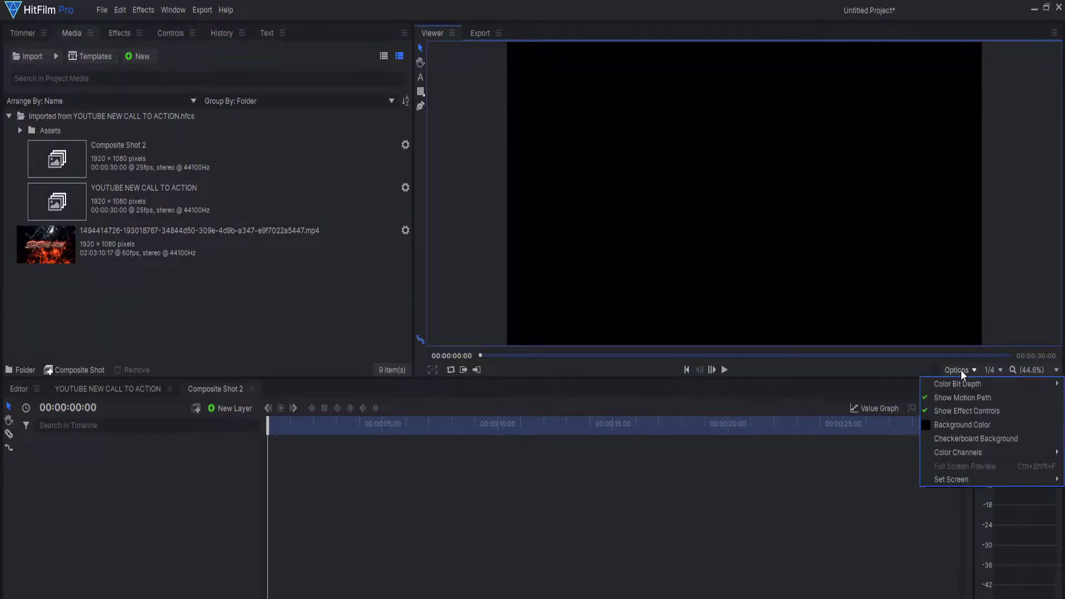
{"action": "left_click", "coordinate": [956, 440]}
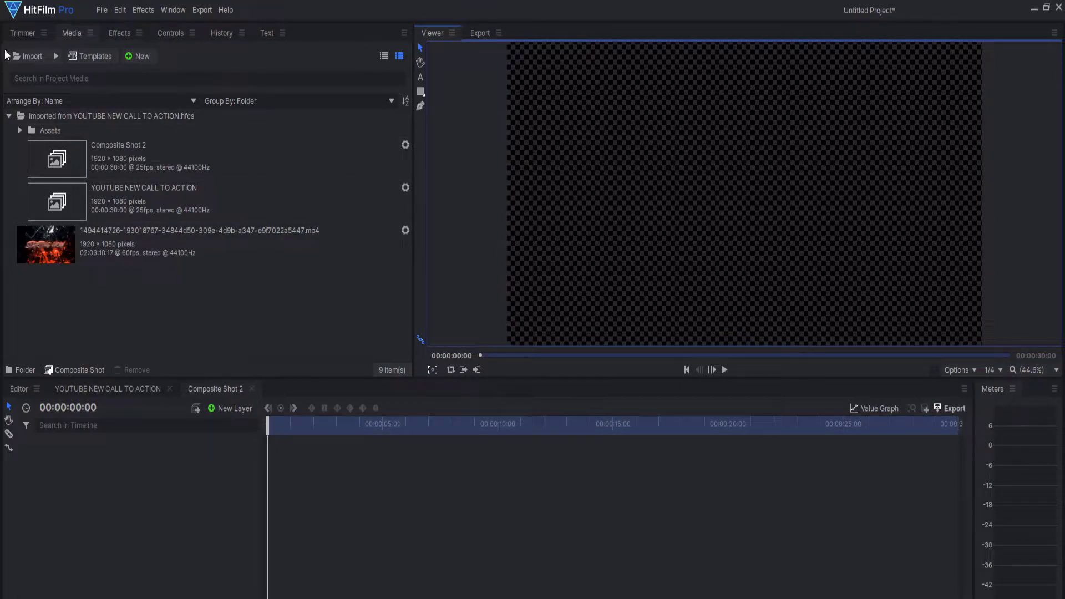
Step: Import twitch logo.jpg by searching 'twitch' in The Lab folder
{"action": "left_click", "coordinate": [22, 57]}
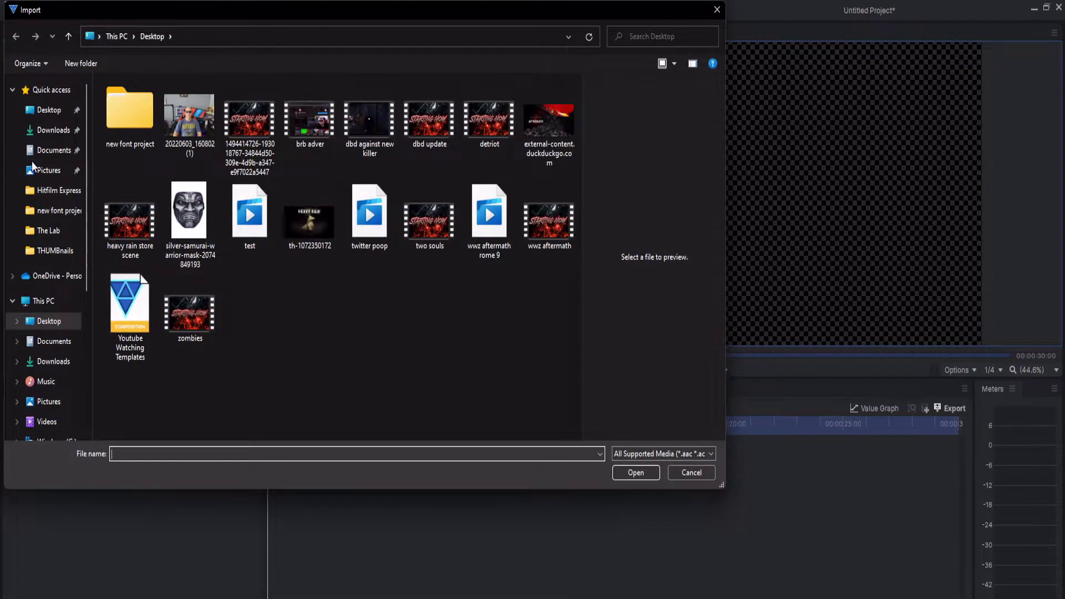
{"action": "left_click", "coordinate": [42, 230]}
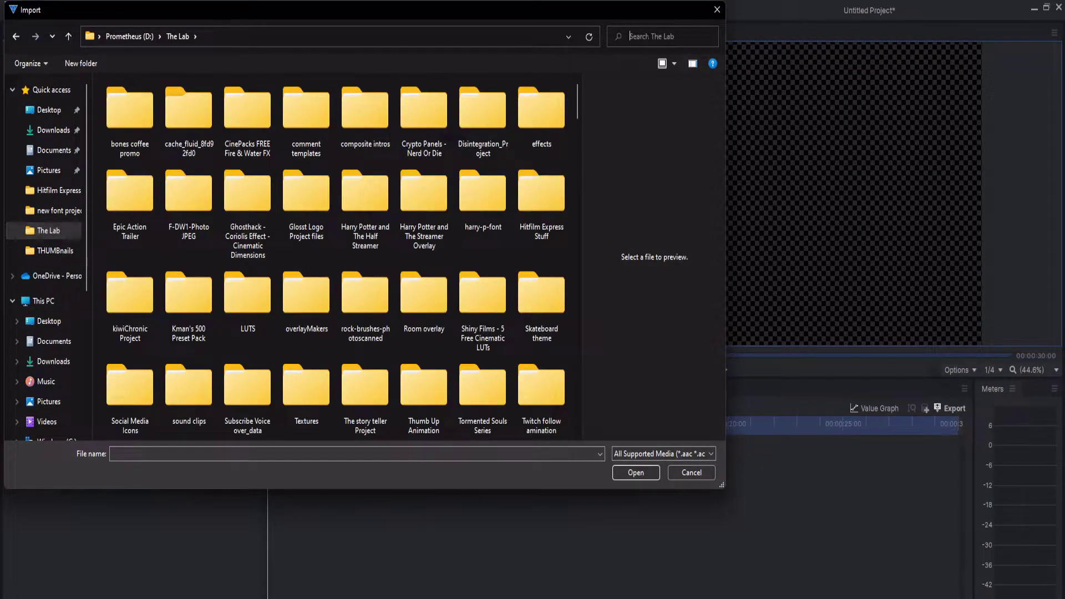
{"action": "type", "text": "twitch"}
{"action": "key", "text": "Return"}
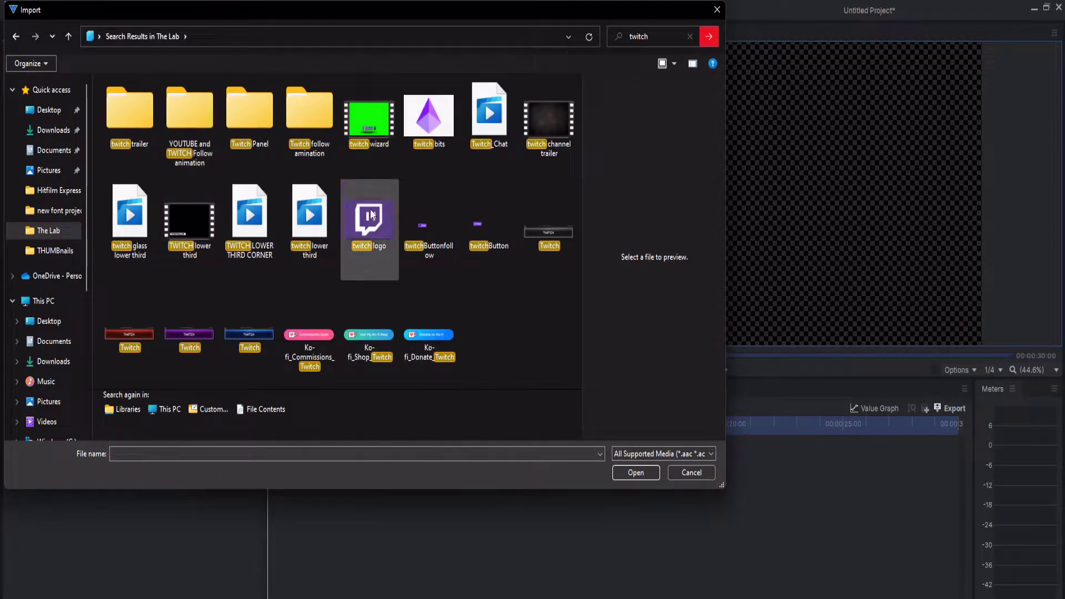
{"action": "double_click", "coordinate": [371, 208]}
Step: Add the twitch logo to Composite Shot 2, scale it down and shift it left
{"action": "left_click_drag", "start_coordinate": [97, 389], "coordinate": [128, 452]}
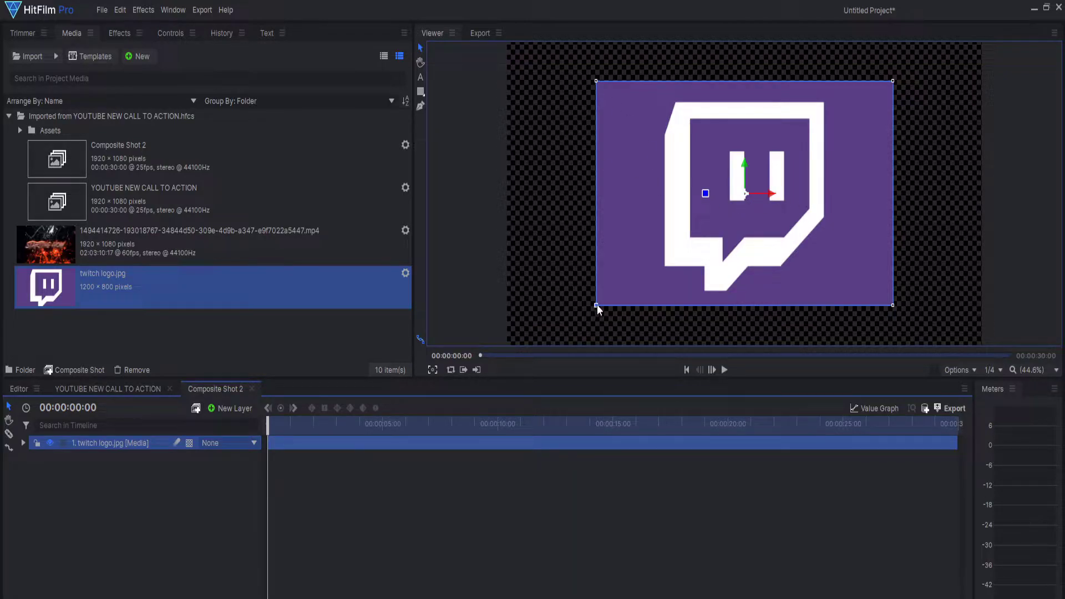
{"action": "left_click_drag", "start_coordinate": [598, 304], "coordinate": [708, 228]}
{"action": "left_click_drag", "start_coordinate": [745, 191], "coordinate": [568, 235]}
Step: Mask the twitch logo with a 25-pixel rounded rectangle, then reselect its layer
{"action": "left_click", "coordinate": [421, 92]}
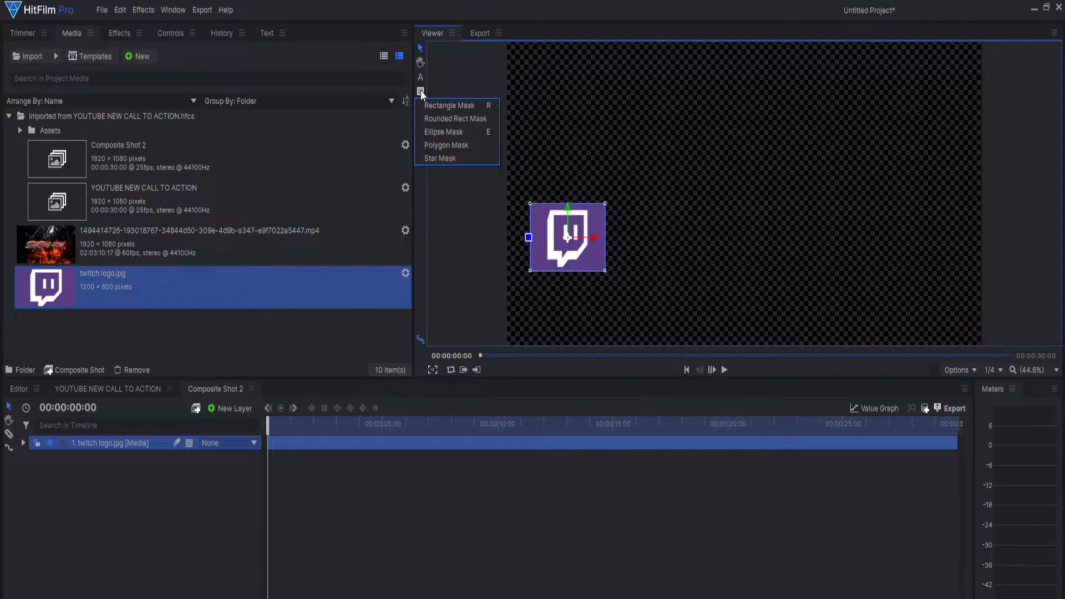
{"action": "left_click", "coordinate": [435, 121]}
{"action": "mouse_move", "coordinate": [532, 207]}
{"action": "left_mouse_down"}
{"action": "mouse_move", "coordinate": [601, 275]}
{"action": "mouse_move", "coordinate": [576, 252]}
{"action": "left_mouse_up"}
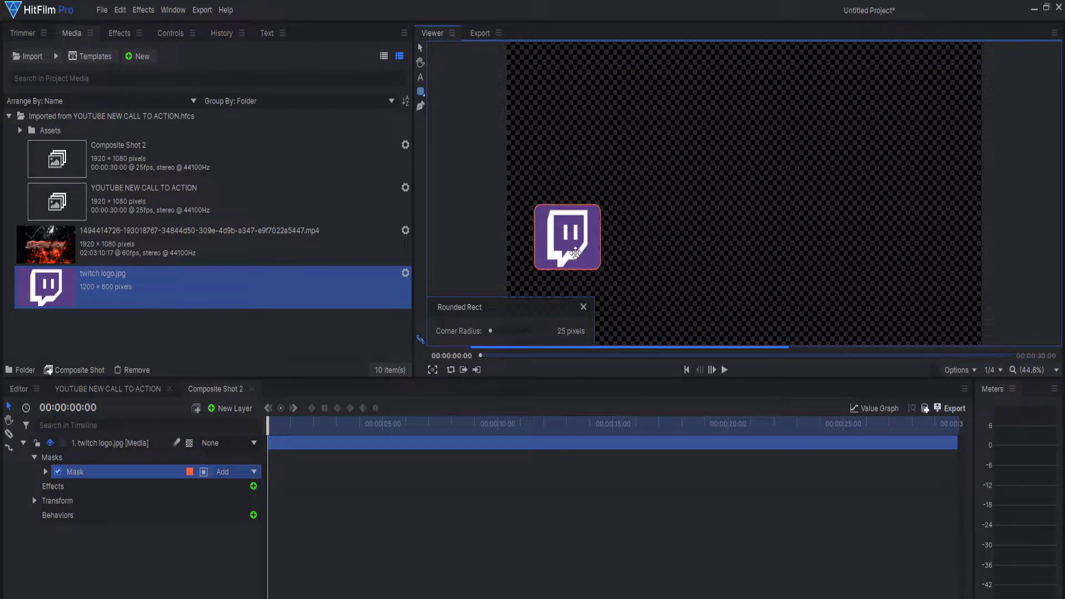
{"action": "left_click", "coordinate": [421, 50]}
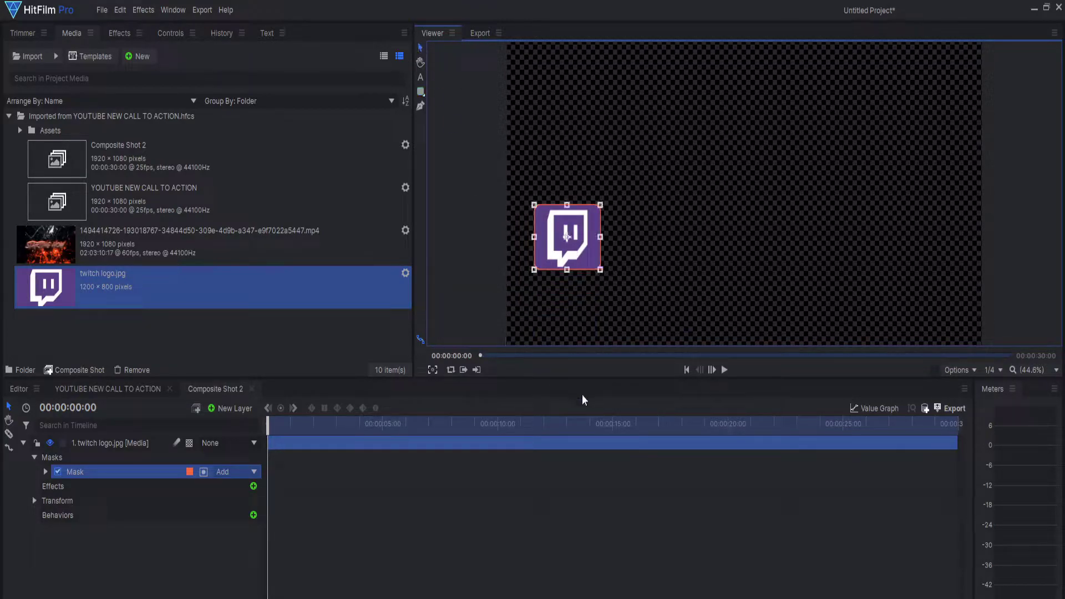
{"action": "left_click", "coordinate": [146, 443]}
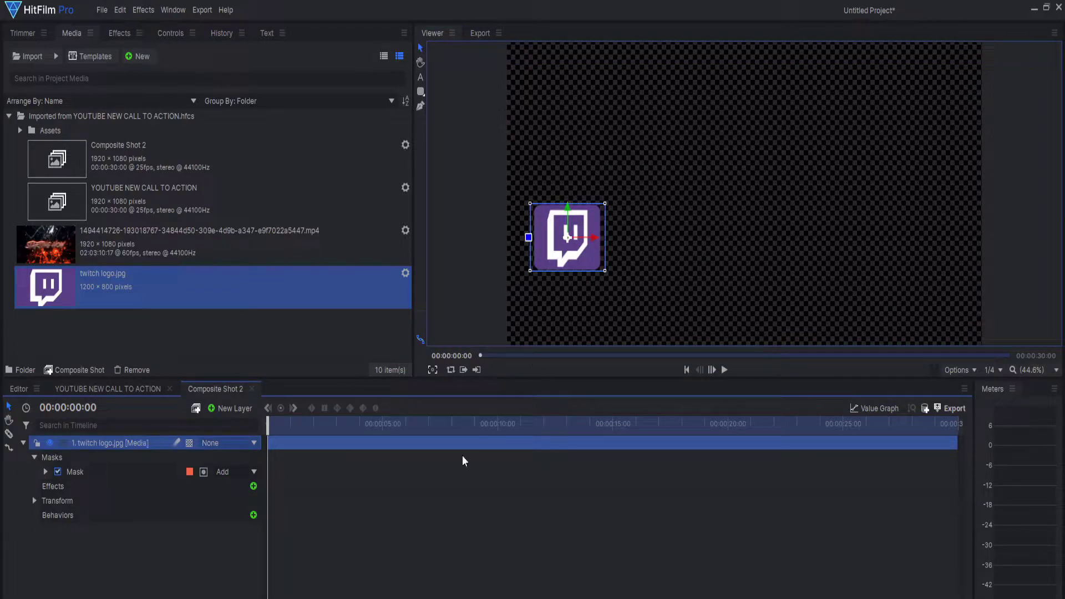
Step: Import the photo 20220603_160802(1).jpg from the Desktop folder
{"action": "left_click", "coordinate": [28, 56]}
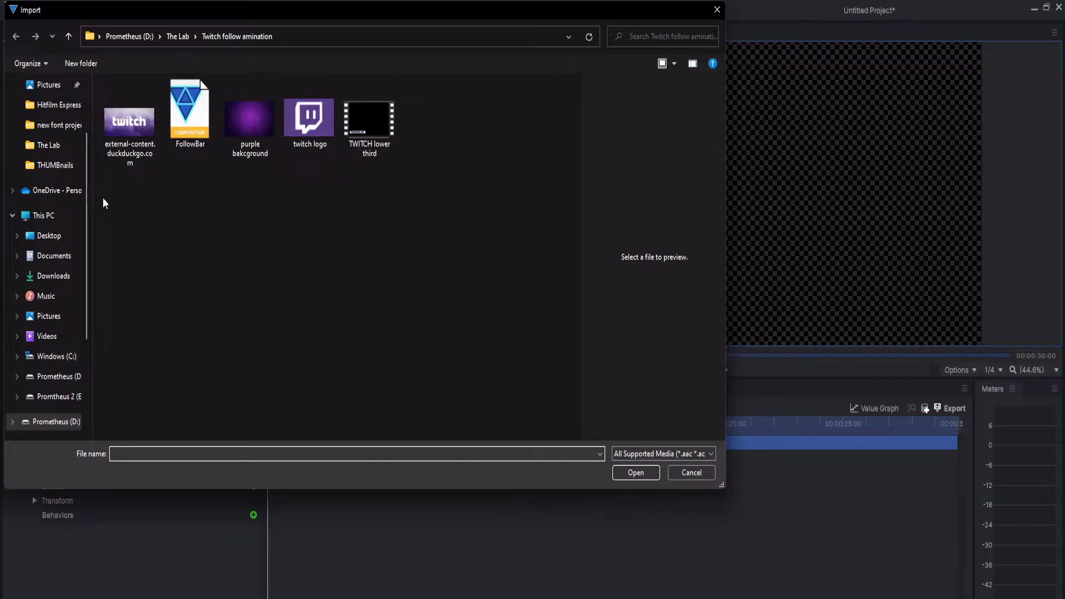
{"action": "left_click", "coordinate": [49, 145]}
{"action": "scroll", "coordinate": [491, 228], "scroll_direction": "down", "scroll_amount": 10}
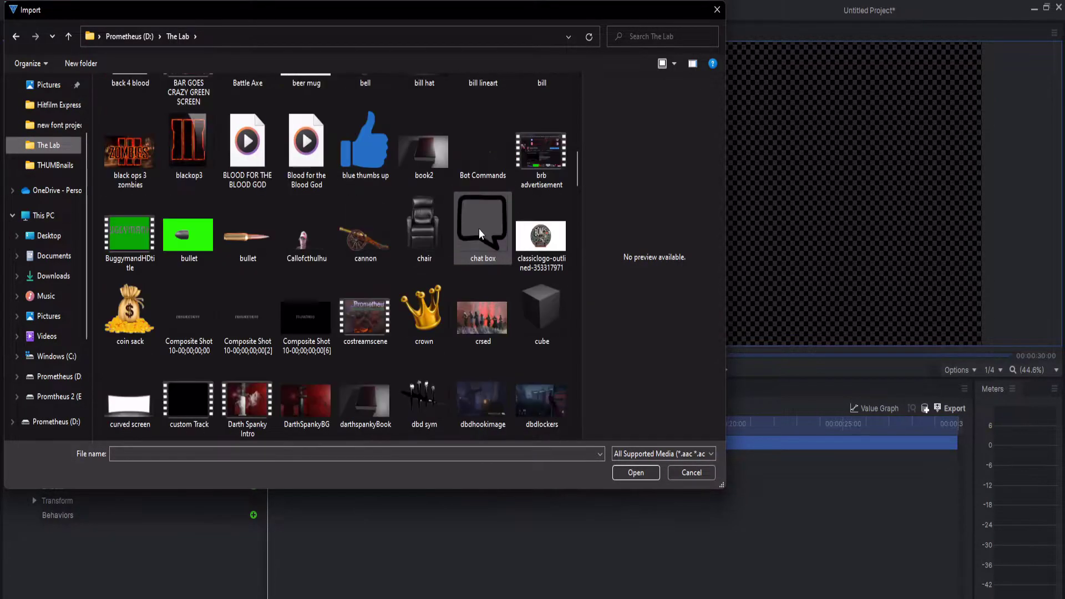
{"action": "scroll", "coordinate": [442, 243], "scroll_direction": "down", "scroll_amount": 4}
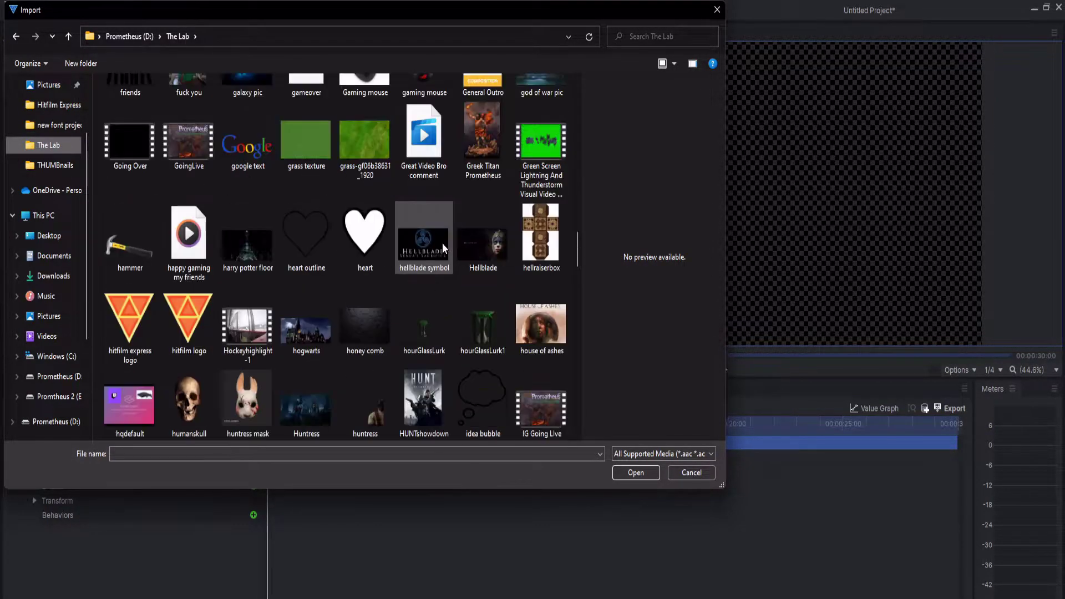
{"action": "scroll", "coordinate": [31, 124], "scroll_direction": "up", "scroll_amount": 2}
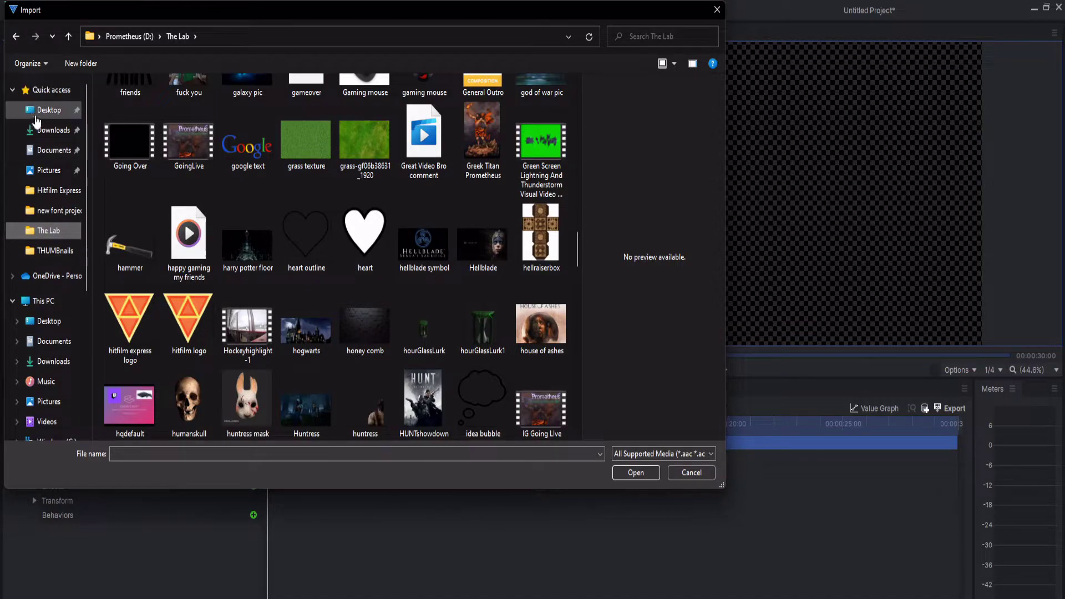
{"action": "left_click", "coordinate": [49, 110]}
{"action": "double_click", "coordinate": [188, 119]}
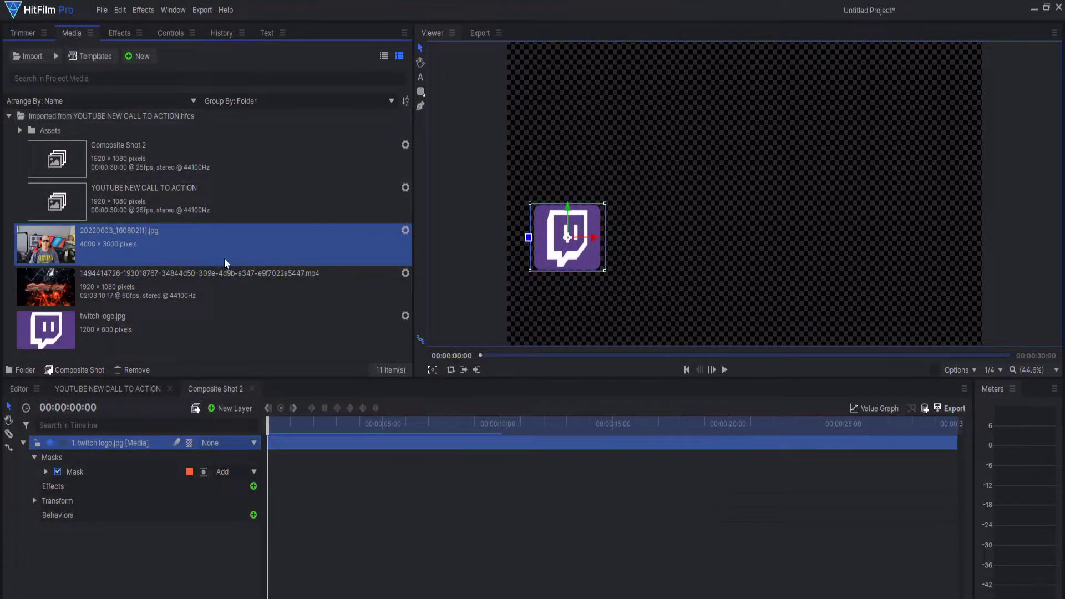
Step: Add the photo as the top layer, fit it to frame, shrink it and place it over the logo
{"action": "left_click", "coordinate": [22, 443]}
{"action": "left_click_drag", "start_coordinate": [53, 252], "coordinate": [95, 443]}
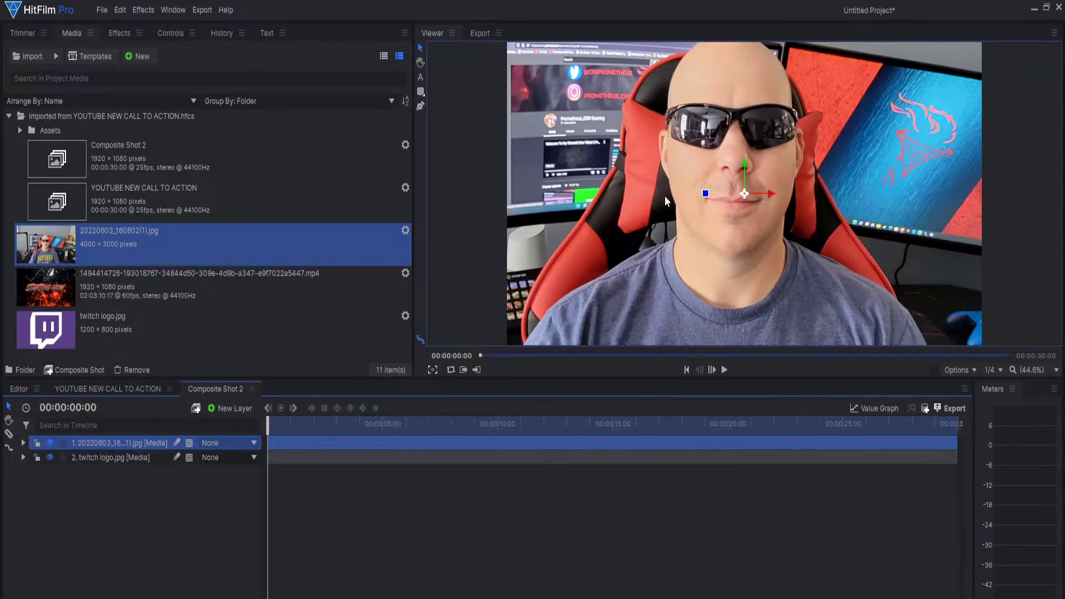
{"action": "right_click", "coordinate": [89, 443]}
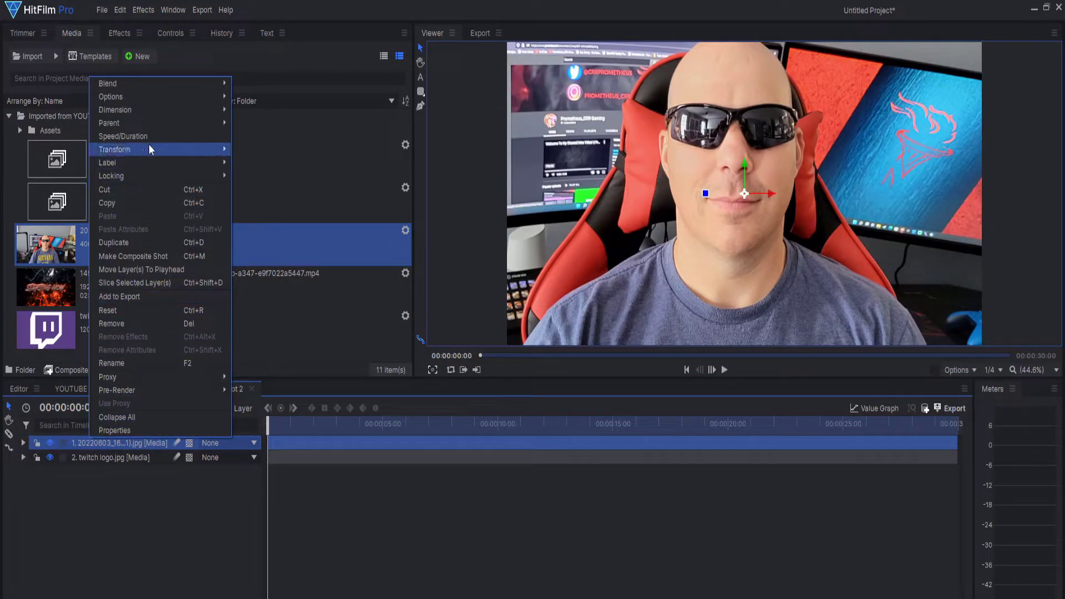
{"action": "mouse_move", "coordinate": [171, 149]}
{"action": "left_click", "coordinate": [245, 149]}
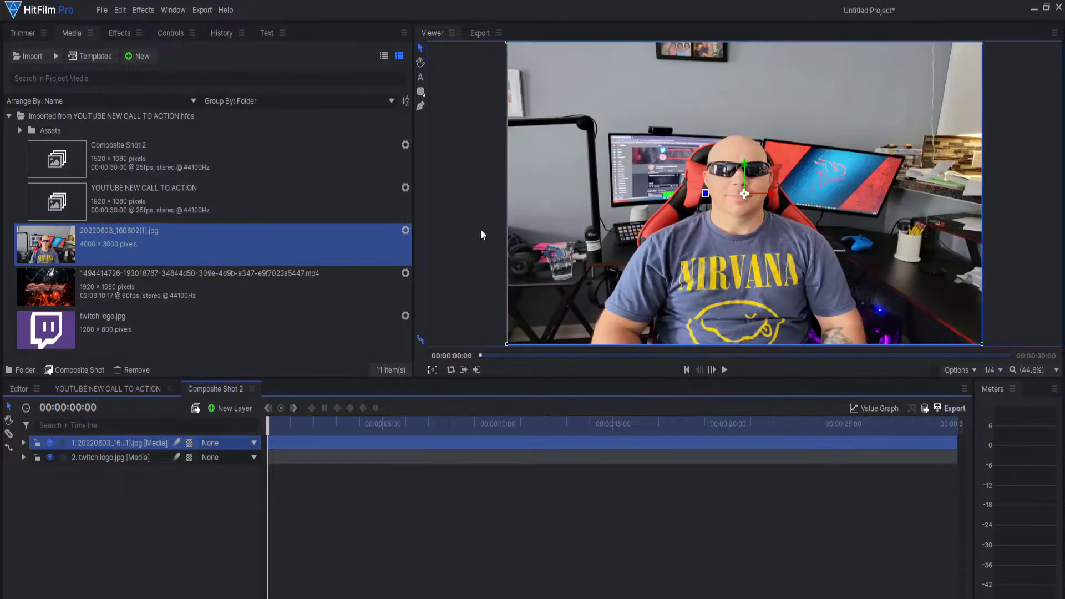
{"action": "left_click_drag", "start_coordinate": [508, 42], "coordinate": [698, 149]}
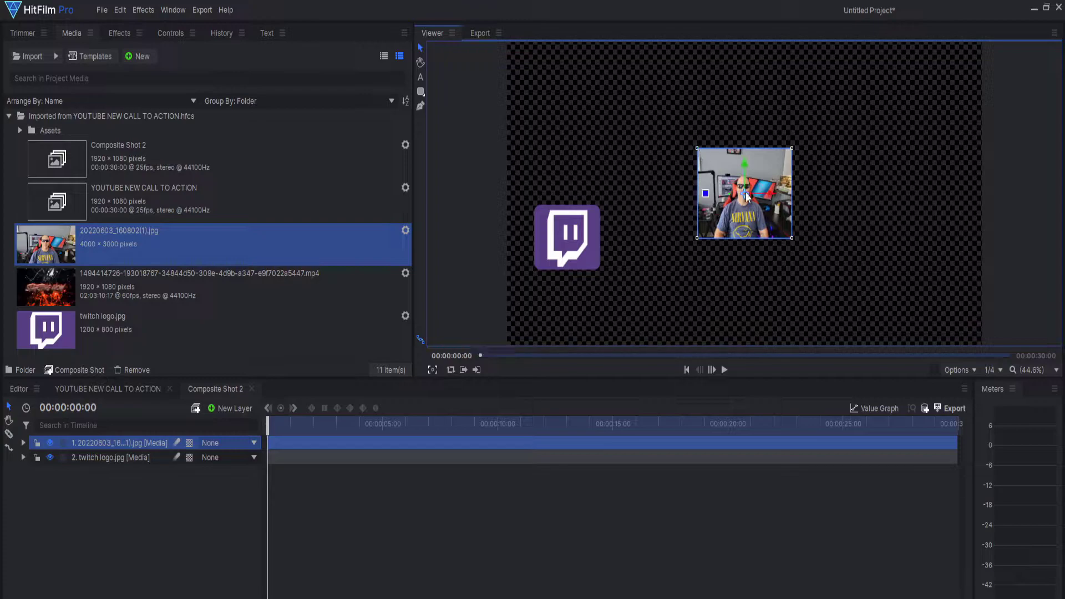
{"action": "left_click_drag", "start_coordinate": [745, 193], "coordinate": [572, 235]}
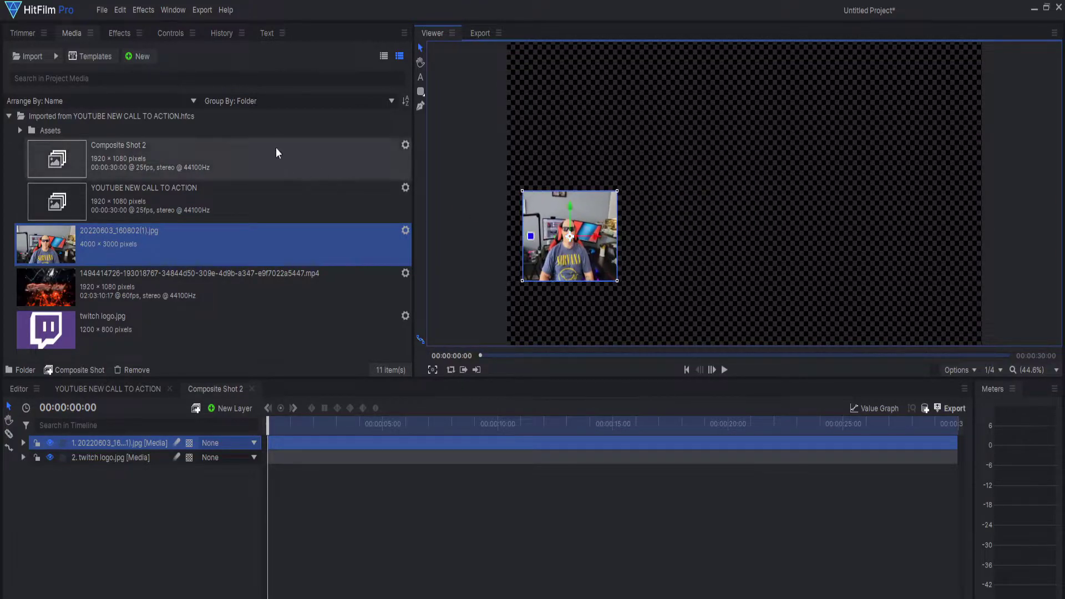
Step: Set the photo to 31% opacity, scale it to 7.0%/7.9%, align it, and add a rounded mask
{"action": "left_click", "coordinate": [172, 34]}
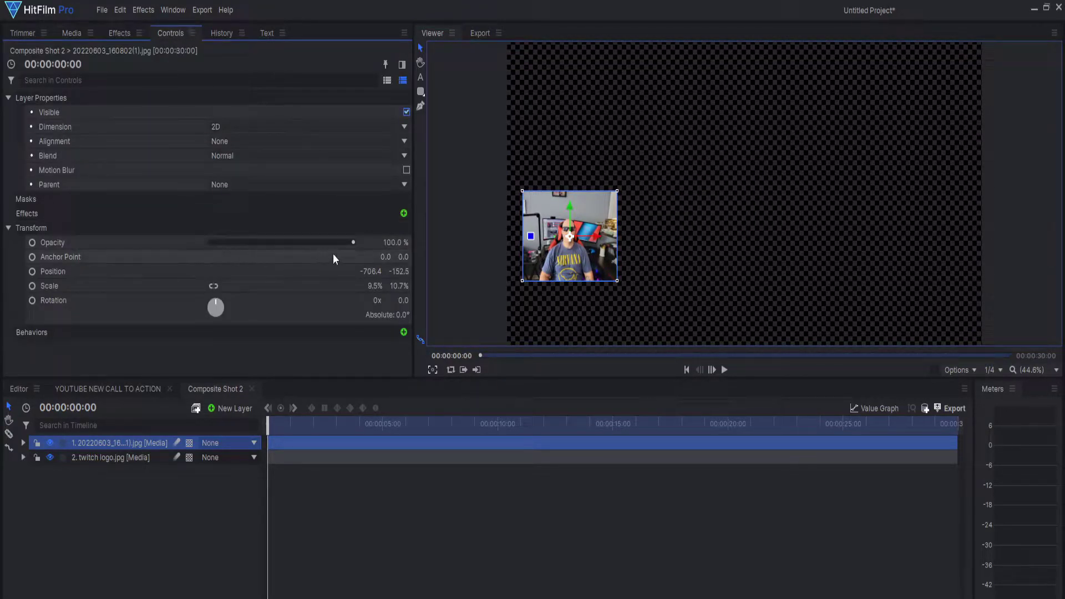
{"action": "left_click_drag", "start_coordinate": [350, 243], "coordinate": [255, 248]}
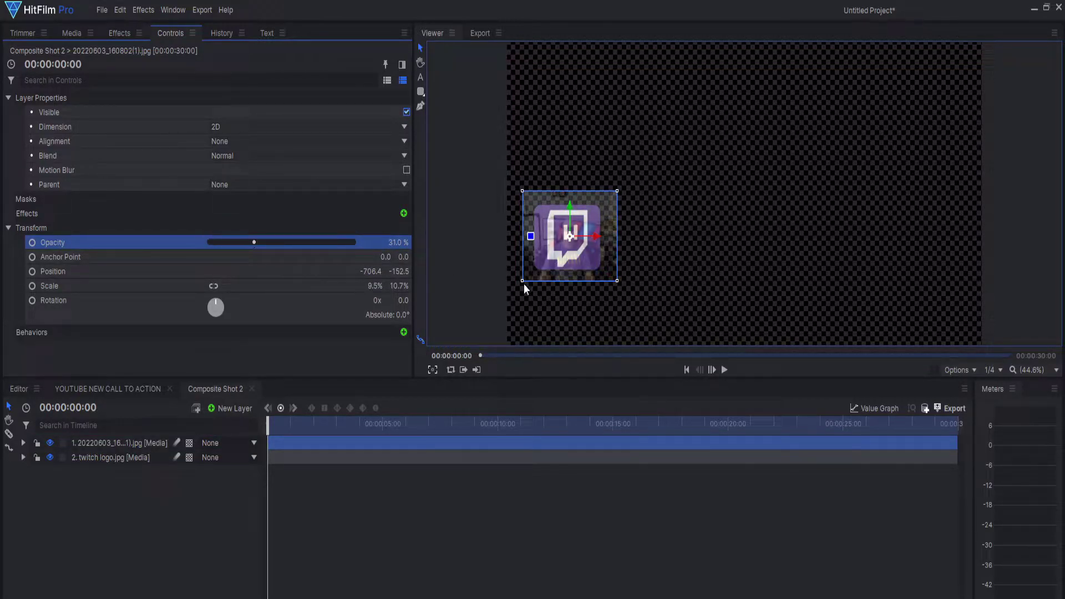
{"action": "left_click_drag", "start_coordinate": [521, 281], "coordinate": [531, 271]}
{"action": "left_click_drag", "start_coordinate": [608, 272], "coordinate": [535, 270]}
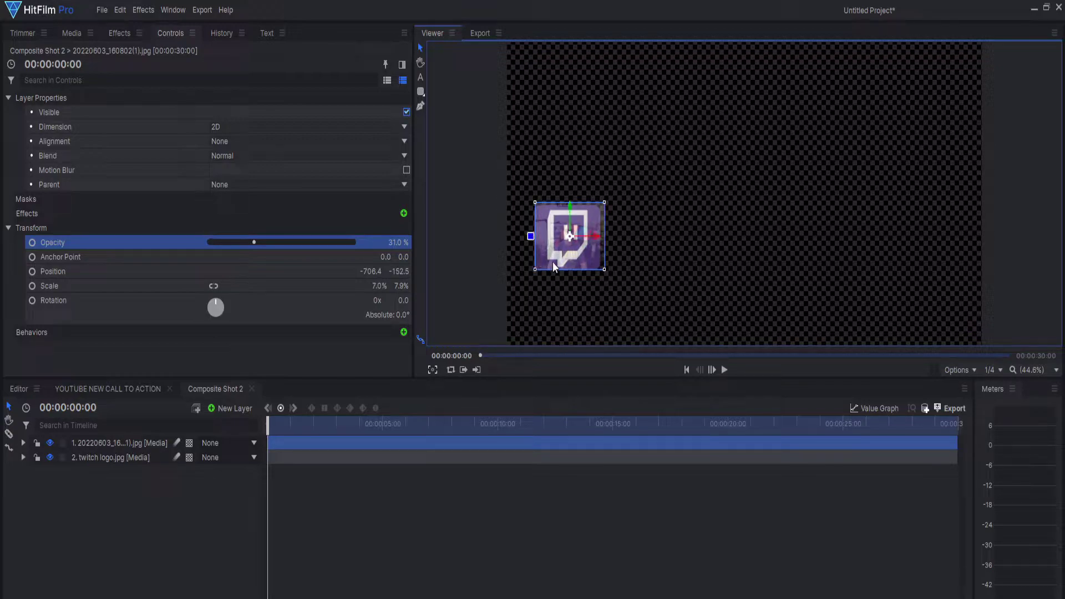
{"action": "left_click_drag", "start_coordinate": [569, 237], "coordinate": [565, 238]}
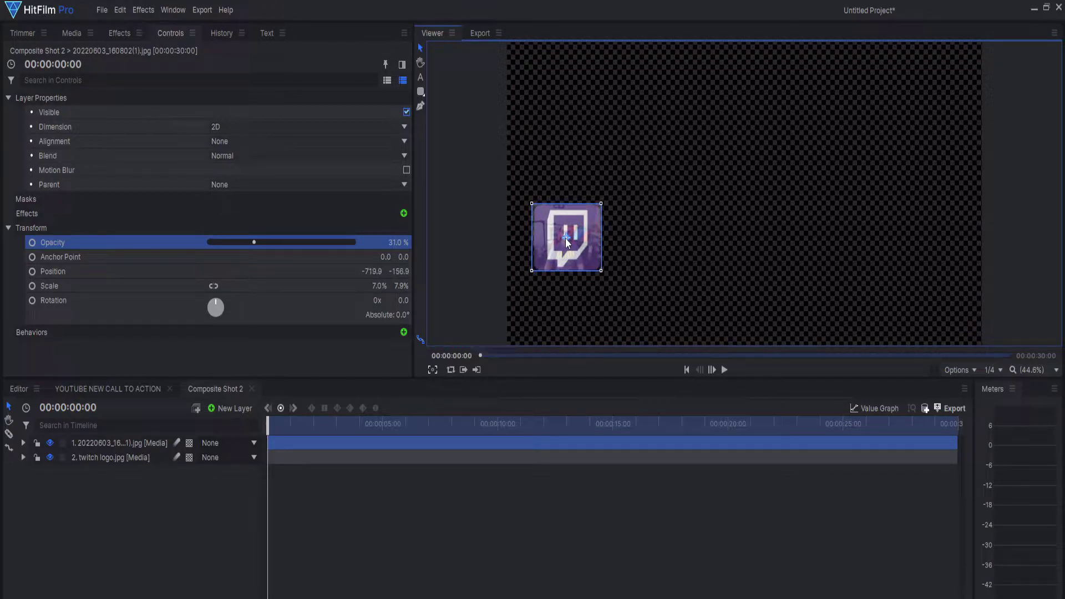
{"action": "left_click", "coordinate": [421, 91]}
{"action": "left_click_drag", "start_coordinate": [537, 209], "coordinate": [599, 271]}
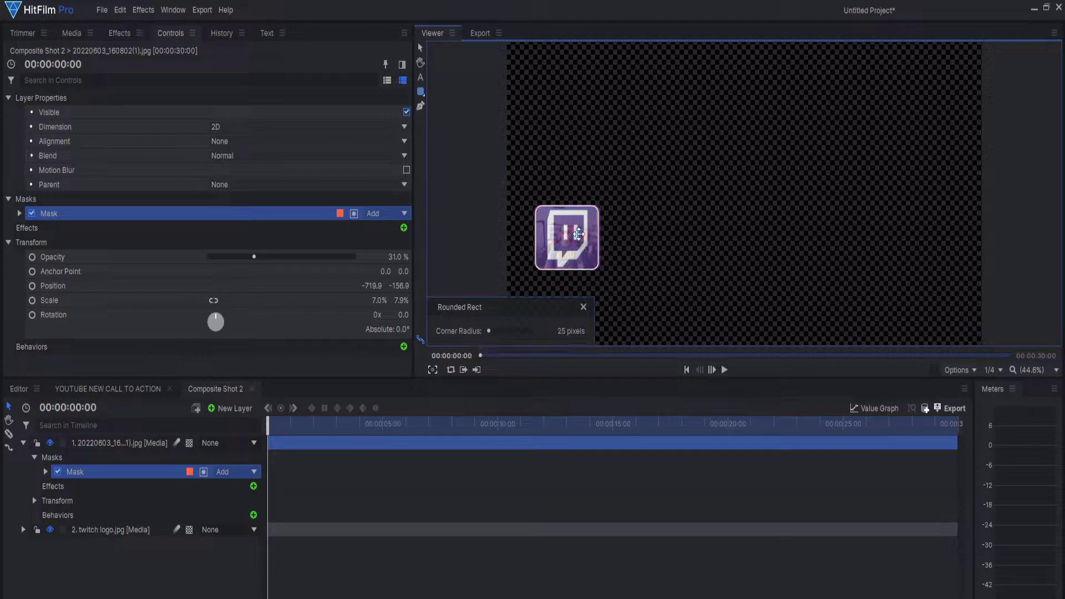
Step: Widen the photo's mask slightly, return it to 100% opacity and move it below the twitch logo
{"action": "left_click", "coordinate": [420, 50]}
{"action": "left_click_drag", "start_coordinate": [595, 235], "coordinate": [598, 238]}
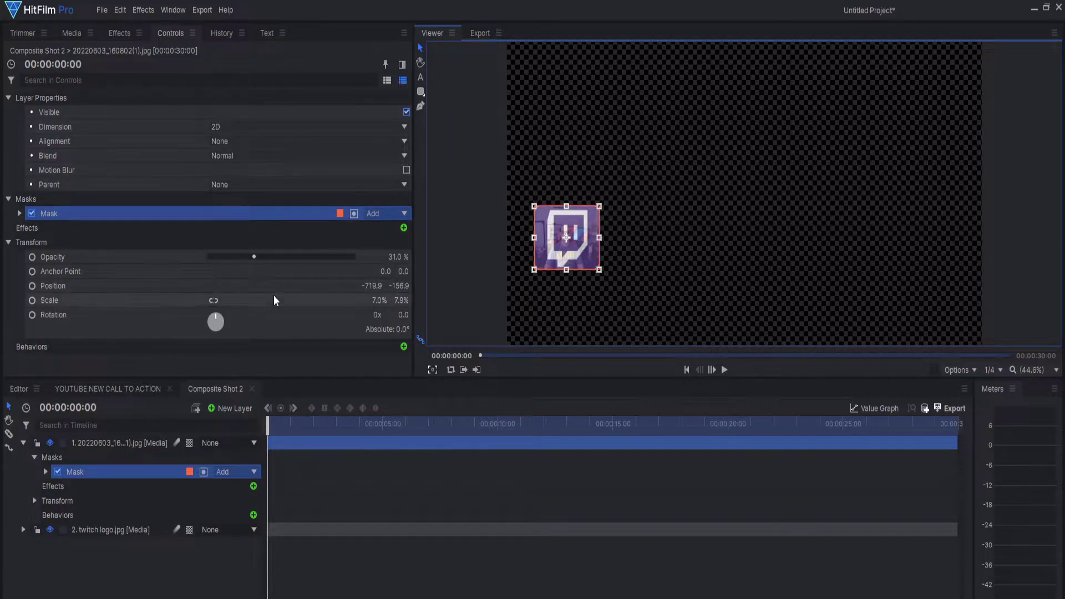
{"action": "left_click_drag", "start_coordinate": [254, 258], "coordinate": [396, 255]}
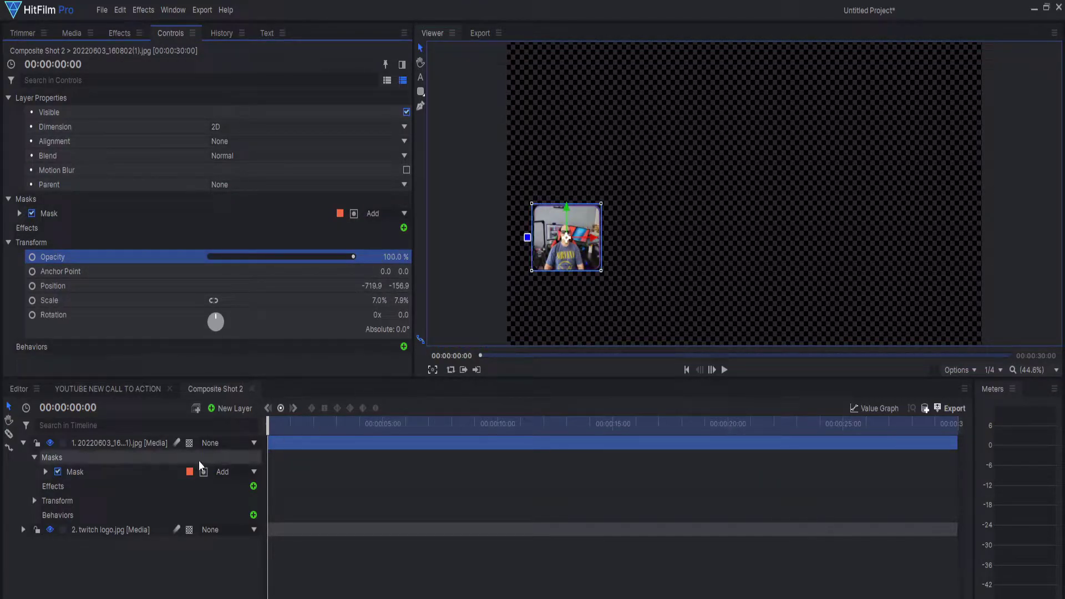
{"action": "left_click", "coordinate": [23, 443]}
{"action": "left_click_drag", "start_coordinate": [127, 442], "coordinate": [128, 466]}
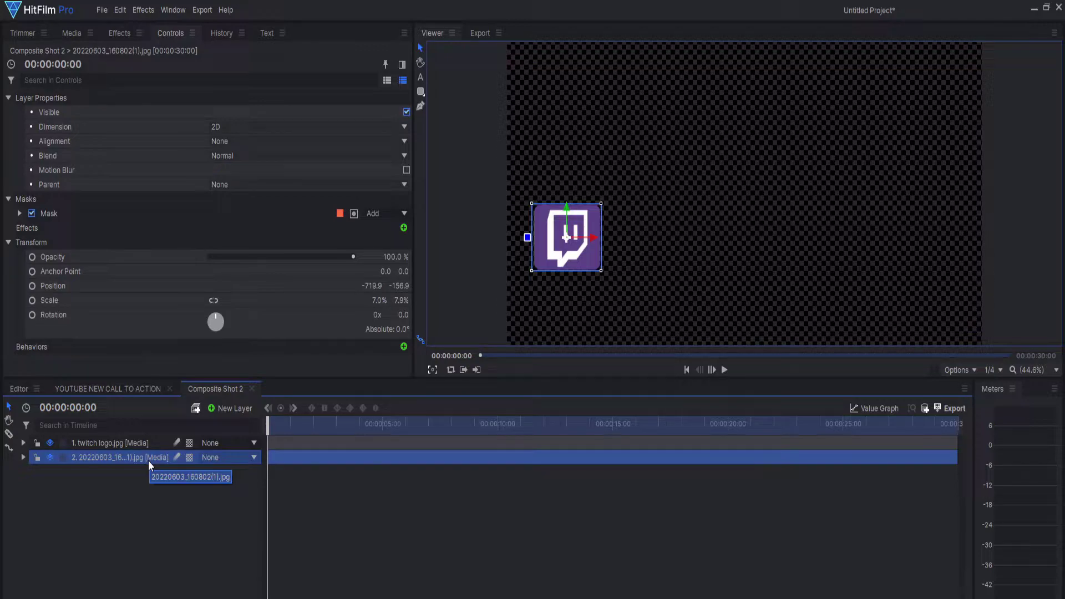
Step: Start a white plane layer in Composite Shot 2, then cancel it
{"action": "left_click", "coordinate": [227, 409]}
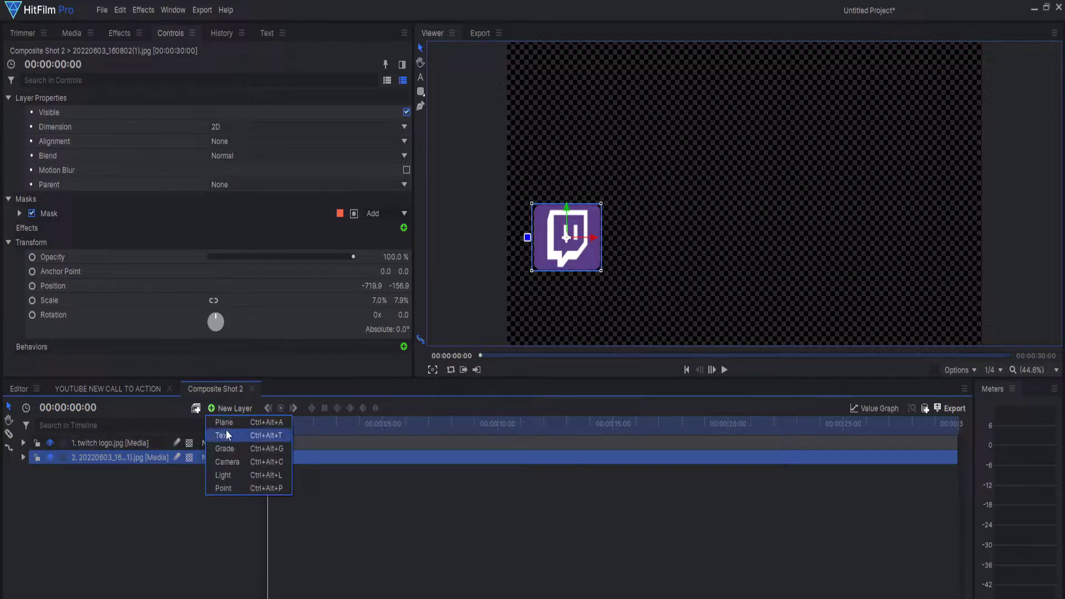
{"action": "left_click", "coordinate": [227, 422]}
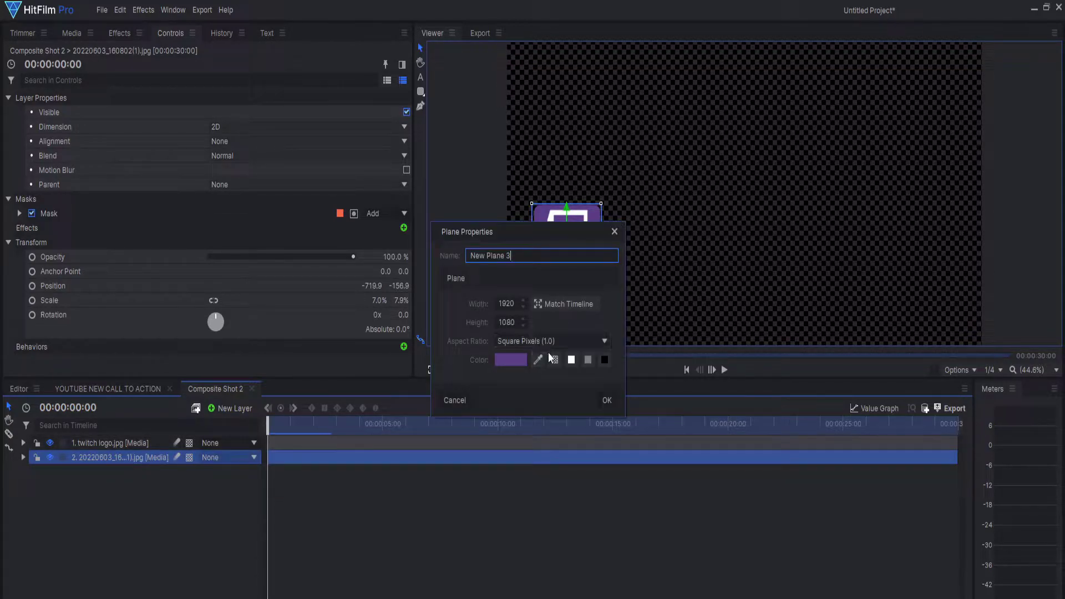
{"action": "left_click", "coordinate": [572, 361]}
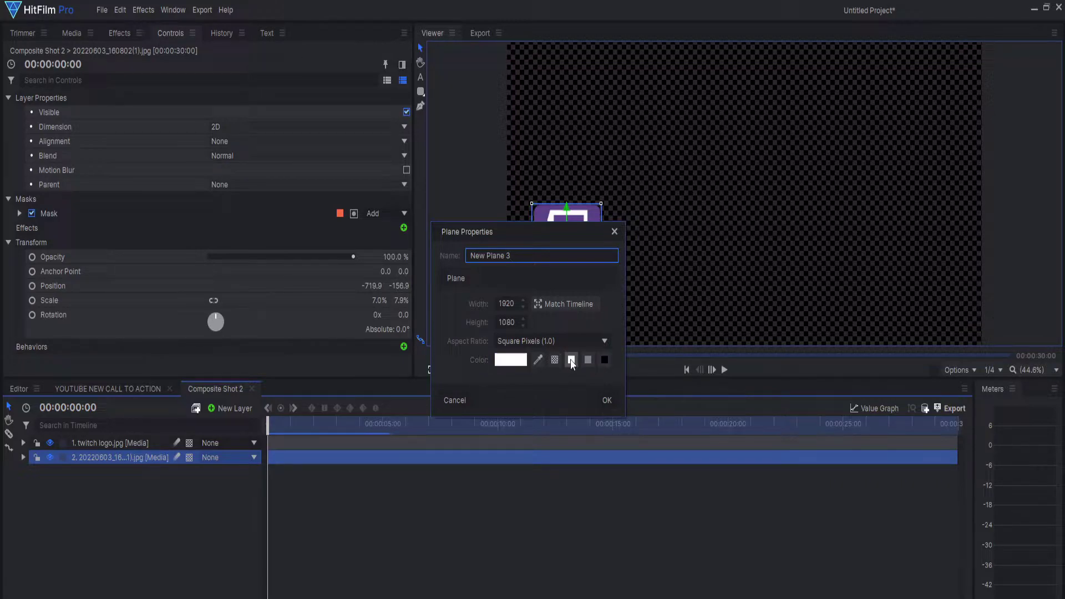
{"action": "left_click", "coordinate": [515, 361]}
{"action": "left_click", "coordinate": [624, 460]}
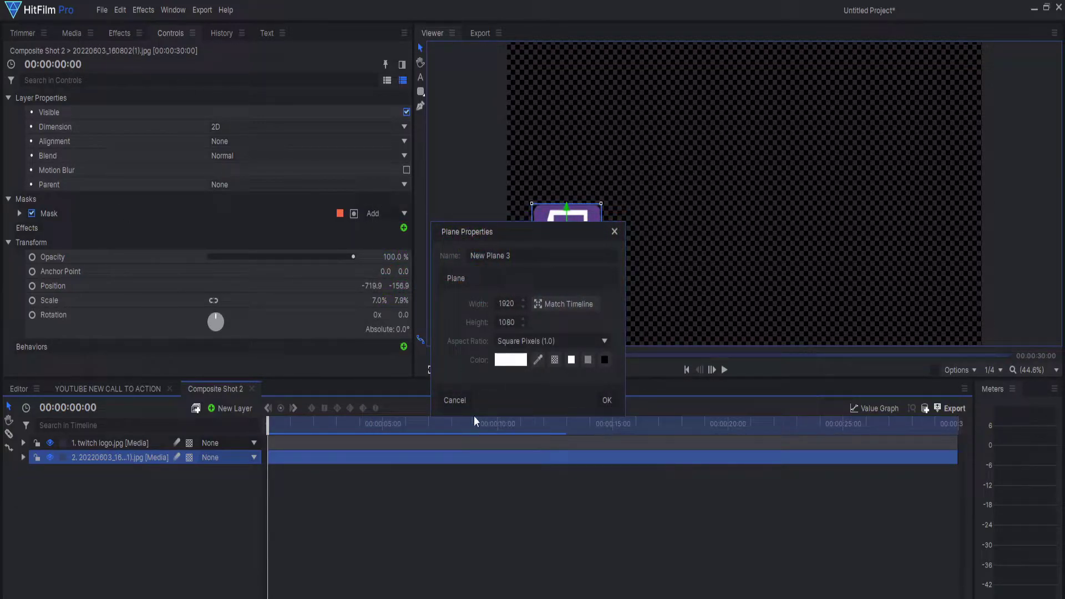
{"action": "left_click", "coordinate": [455, 401]}
Step: Create Composite Shot 3 with a checkerboard viewer background
{"action": "left_click", "coordinate": [70, 34]}
{"action": "left_click", "coordinate": [132, 57]}
{"action": "left_click", "coordinate": [141, 70]}
{"action": "left_click", "coordinate": [642, 498]}
{"action": "left_click", "coordinate": [951, 369]}
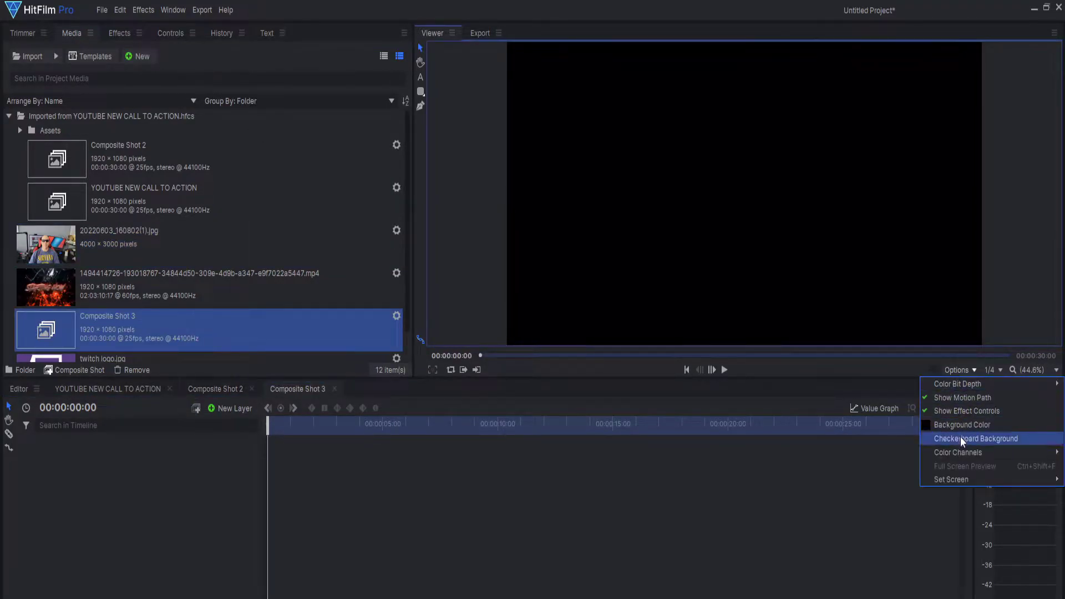
{"action": "left_click", "coordinate": [961, 437]}
Step: Add a full-frame white plane layer, New Plane 3, to Composite Shot 3
{"action": "left_click", "coordinate": [218, 411]}
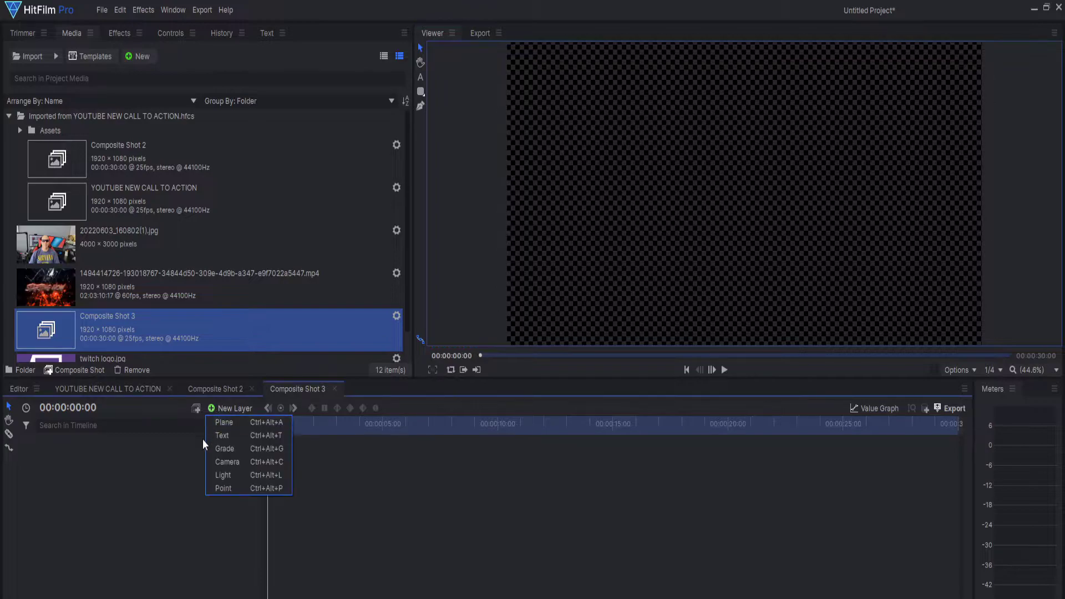
{"action": "left_click", "coordinate": [215, 424]}
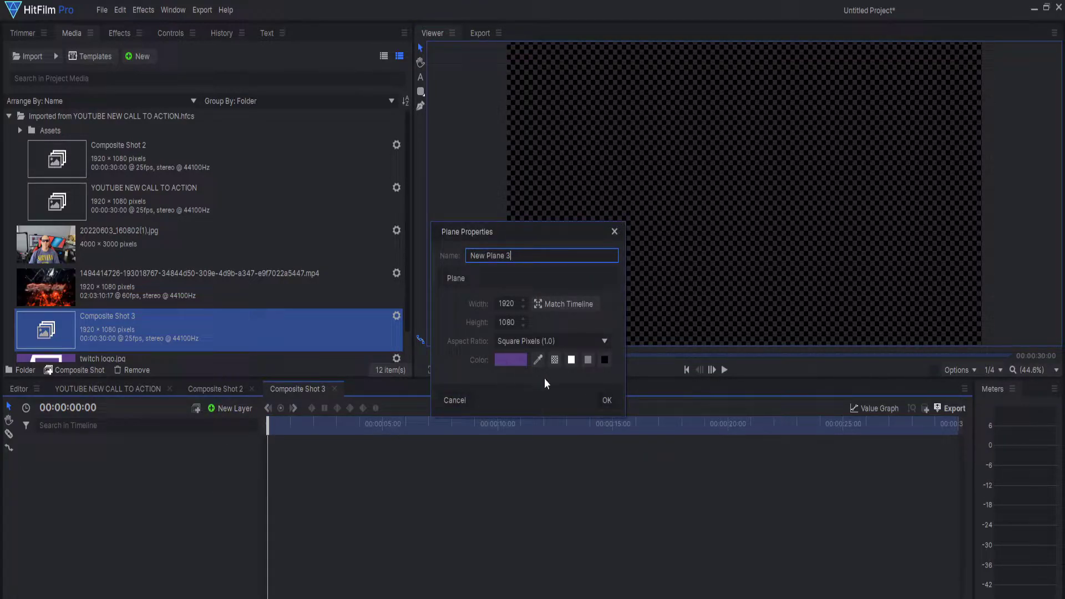
{"action": "left_click", "coordinate": [572, 360]}
{"action": "left_click", "coordinate": [607, 401]}
{"action": "left_click", "coordinate": [420, 92]}
Step: Draw outer and inner rounded-rectangle masks on the plane, setting the inner one to Subtract
{"action": "left_click_drag", "start_coordinate": [560, 177], "coordinate": [746, 257]}
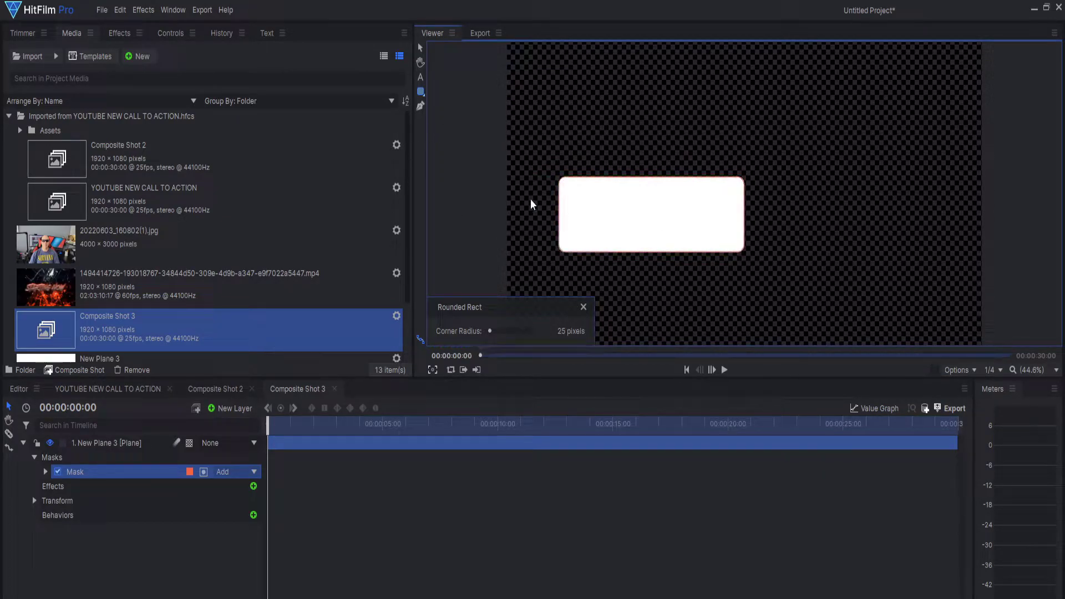
{"action": "left_click", "coordinate": [144, 463]}
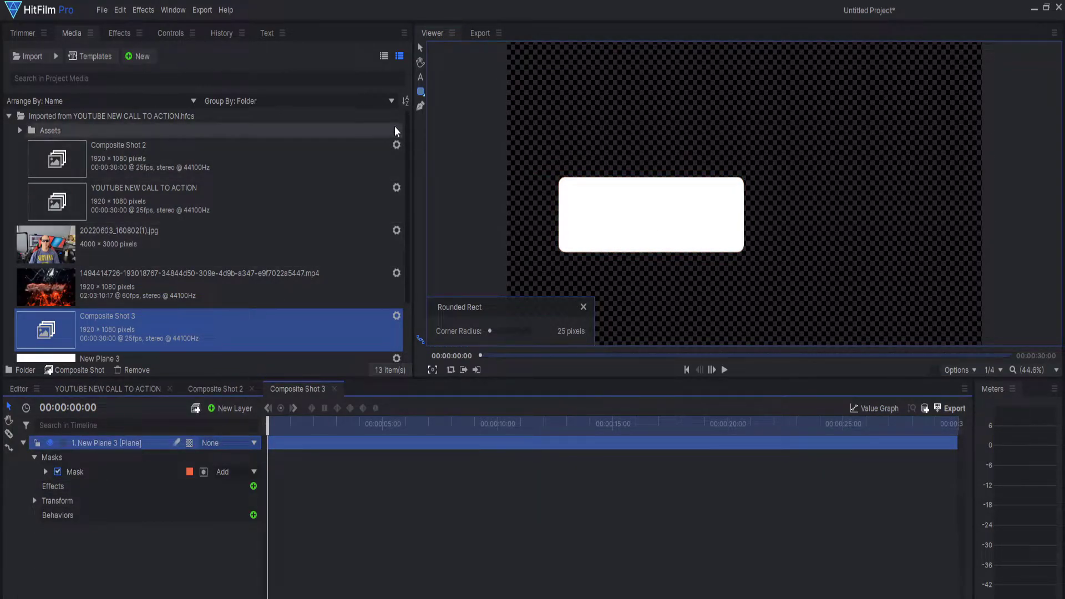
{"action": "left_click_drag", "start_coordinate": [565, 183], "coordinate": [739, 253]}
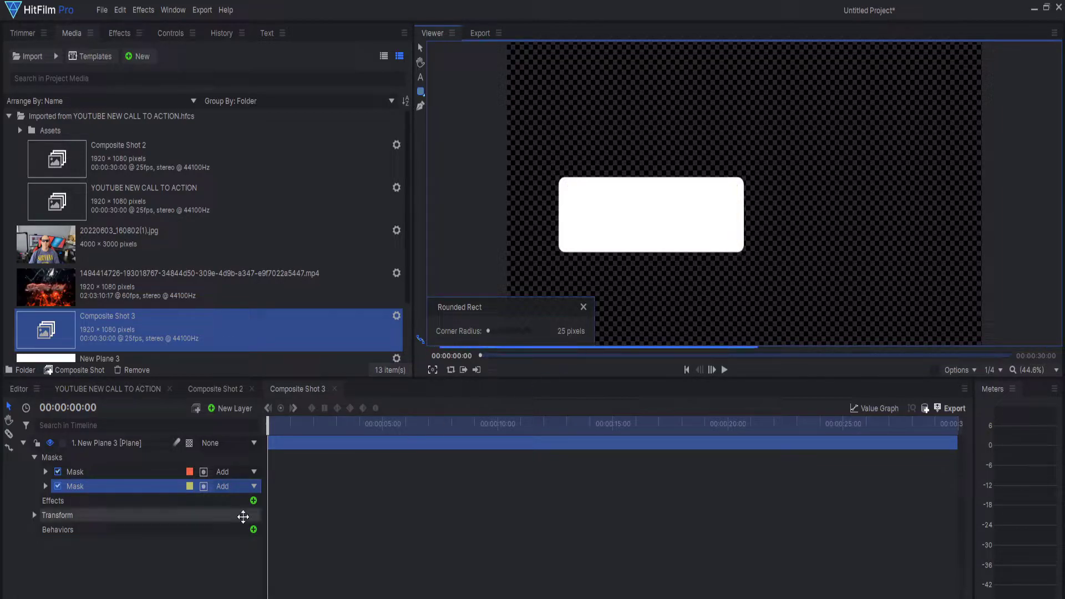
{"action": "left_click_drag", "start_coordinate": [83, 486], "coordinate": [229, 492]}
{"action": "left_click", "coordinate": [230, 492]}
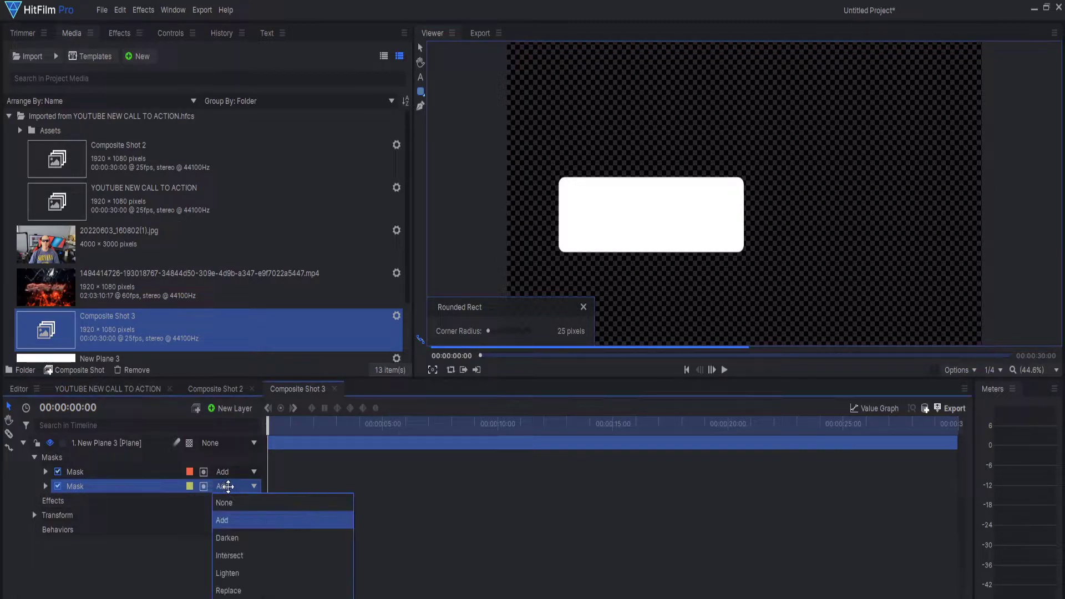
{"action": "left_click", "coordinate": [220, 532]}
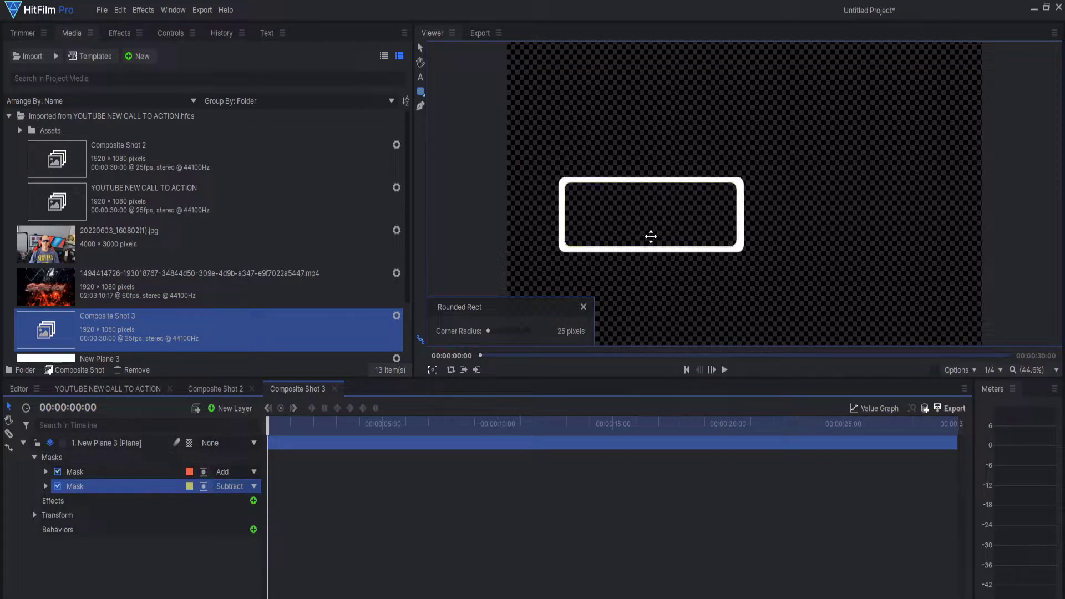
Step: Fine-tune the outer mask's edge to even out the outline's border
{"action": "left_click", "coordinate": [141, 472]}
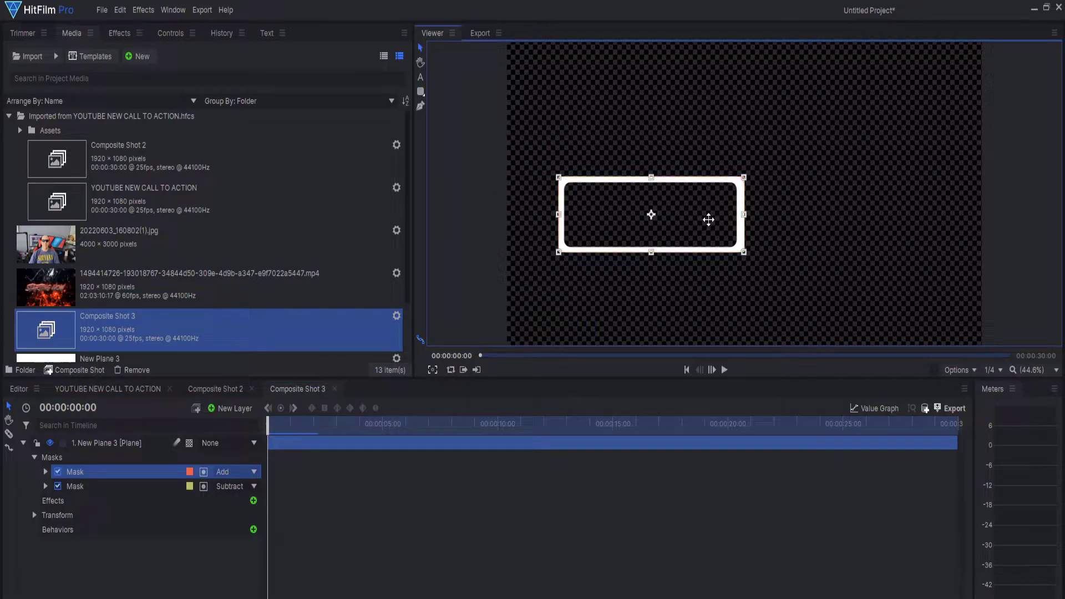
{"action": "left_click_drag", "start_coordinate": [744, 215], "coordinate": [742, 215]}
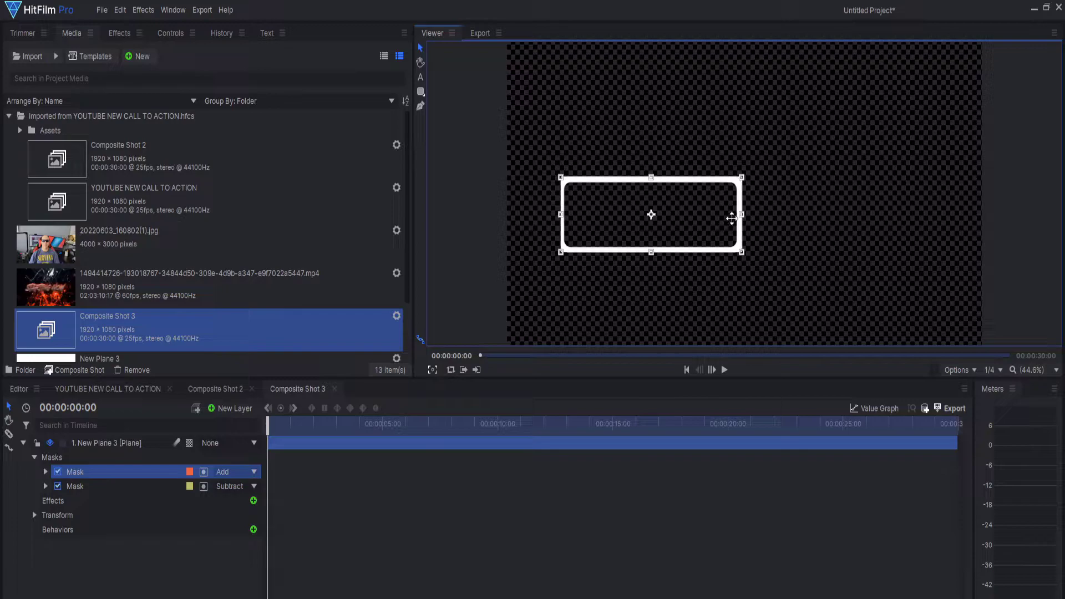
{"action": "left_click_drag", "start_coordinate": [742, 215], "coordinate": [741, 215]}
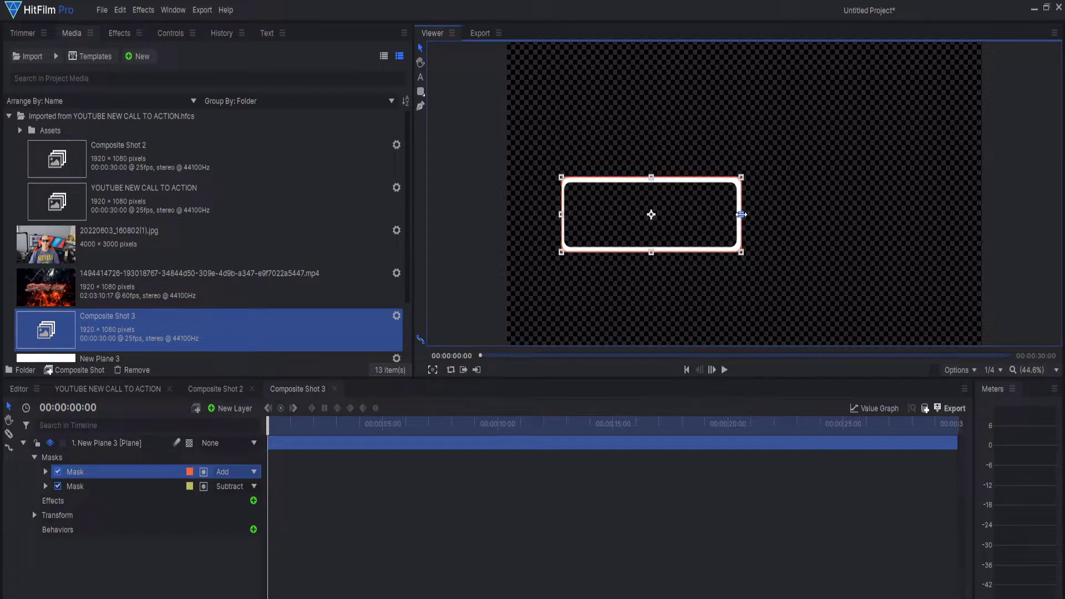
{"action": "left_click", "coordinate": [109, 596]}
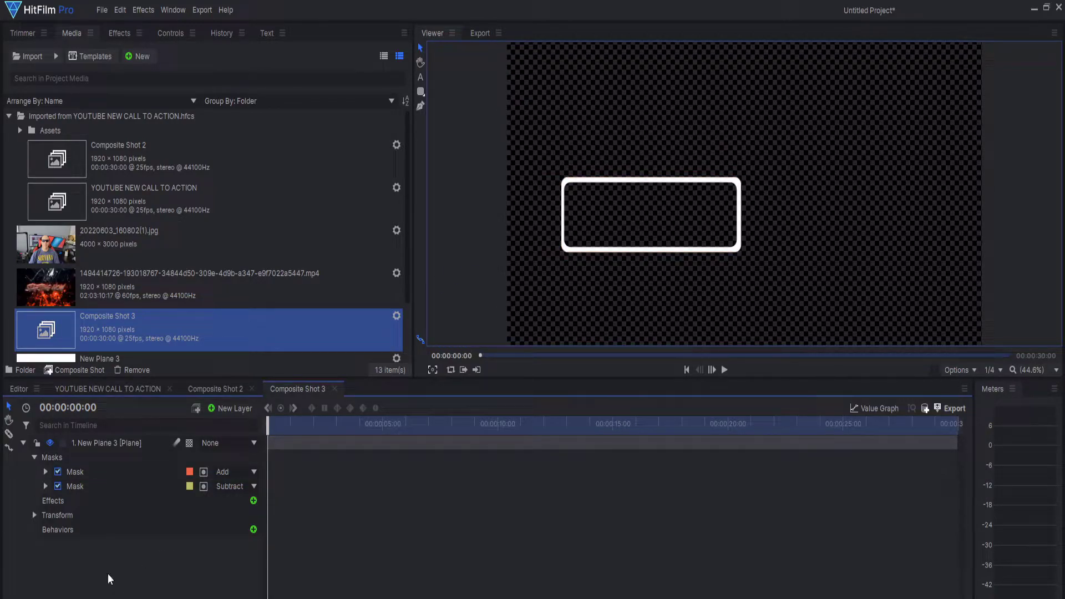
Step: Create Composite Shot 4 with a checkerboard viewer background
{"action": "left_click", "coordinate": [215, 387]}
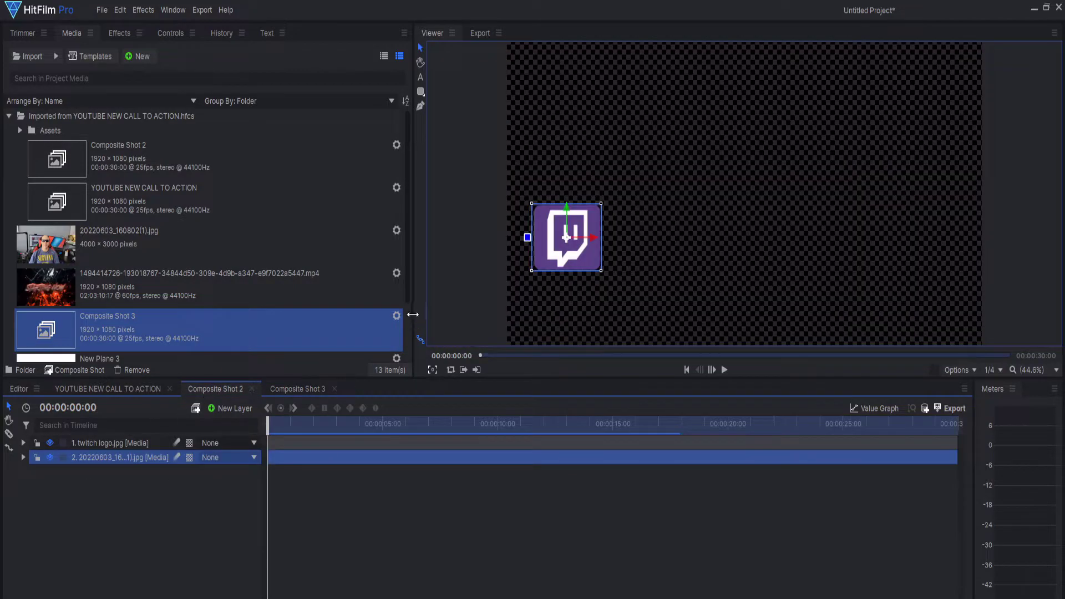
{"action": "left_click", "coordinate": [138, 56]}
{"action": "left_click", "coordinate": [177, 70]}
{"action": "left_click", "coordinate": [655, 495]}
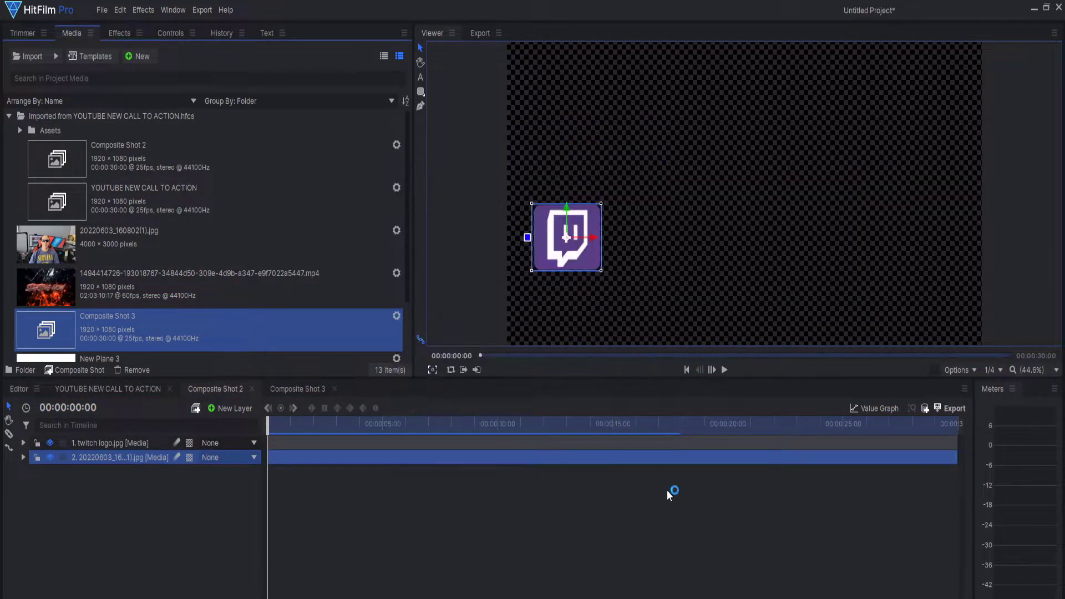
{"action": "left_click", "coordinate": [957, 369]}
{"action": "left_click", "coordinate": [955, 437]}
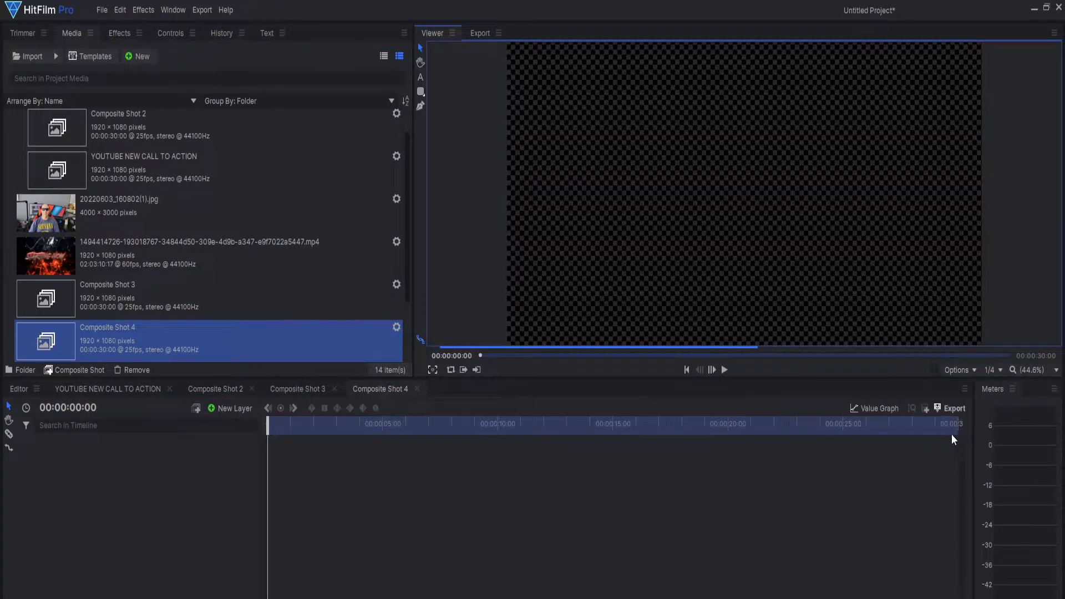
Step: Add a full-frame 1920 × 1080 white plane layer, New Plane 4
{"action": "left_click", "coordinate": [228, 409]}
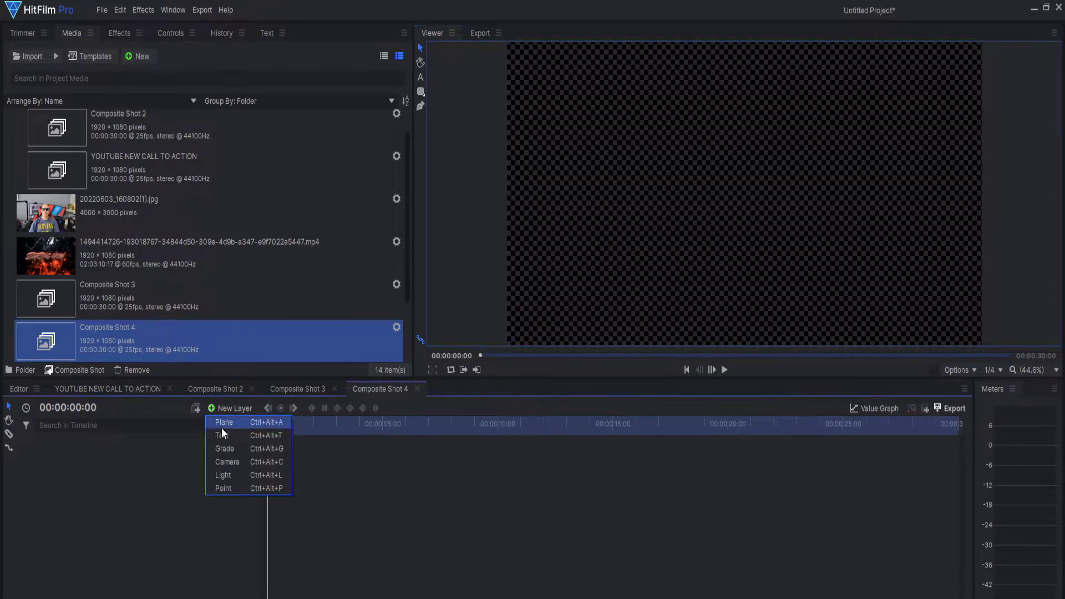
{"action": "left_click", "coordinate": [221, 424]}
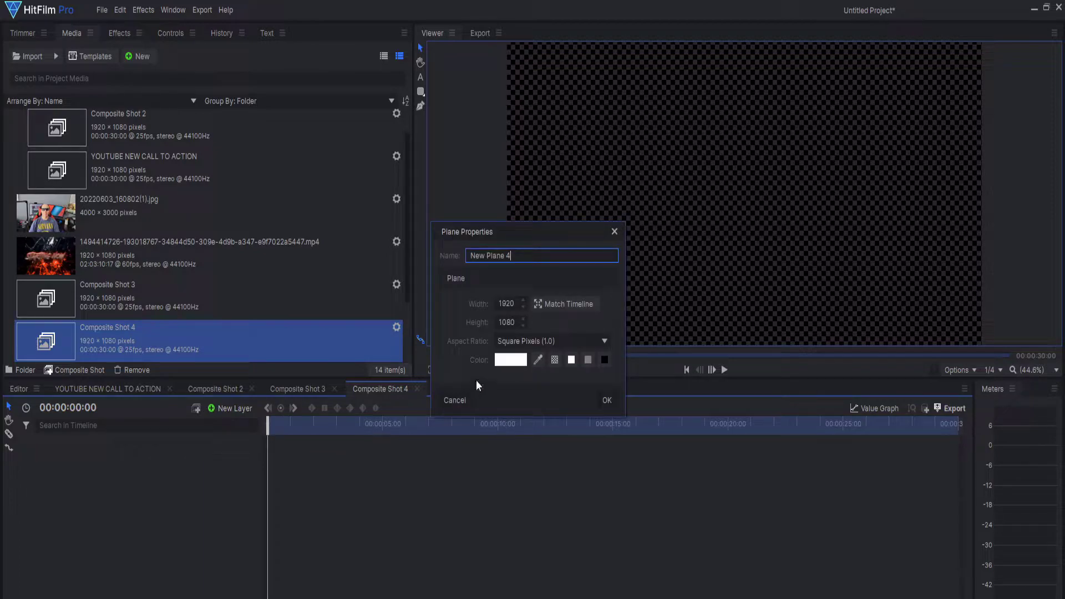
{"action": "left_click", "coordinate": [506, 361]}
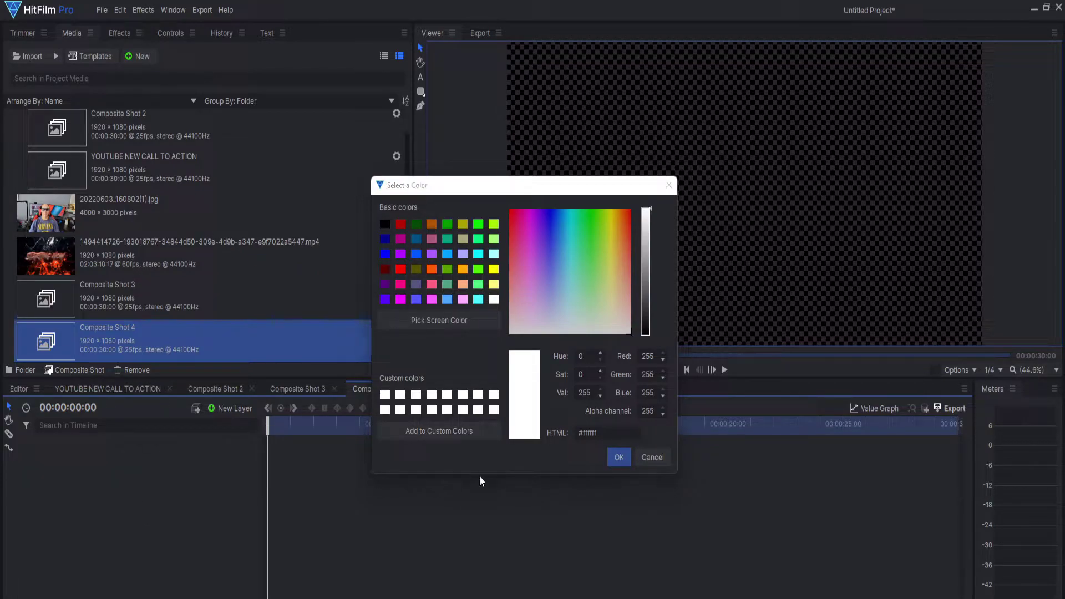
{"action": "left_click", "coordinate": [652, 457]}
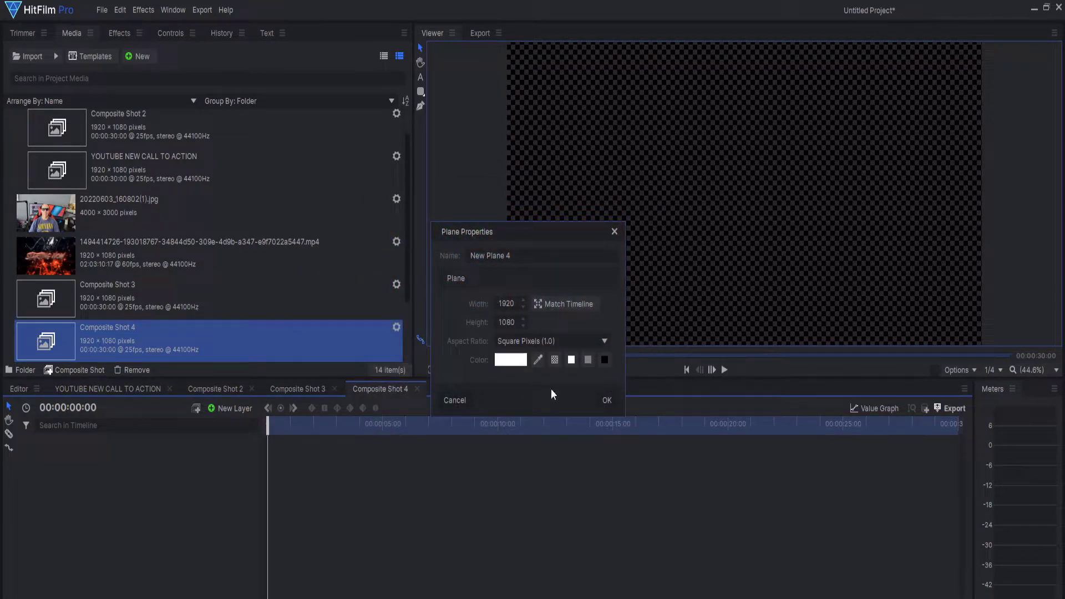
{"action": "left_click", "coordinate": [452, 400]}
{"action": "scroll", "coordinate": [231, 255], "scroll_direction": "up", "scroll_amount": 1}
{"action": "scroll", "coordinate": [224, 250], "scroll_direction": "down", "scroll_amount": 3}
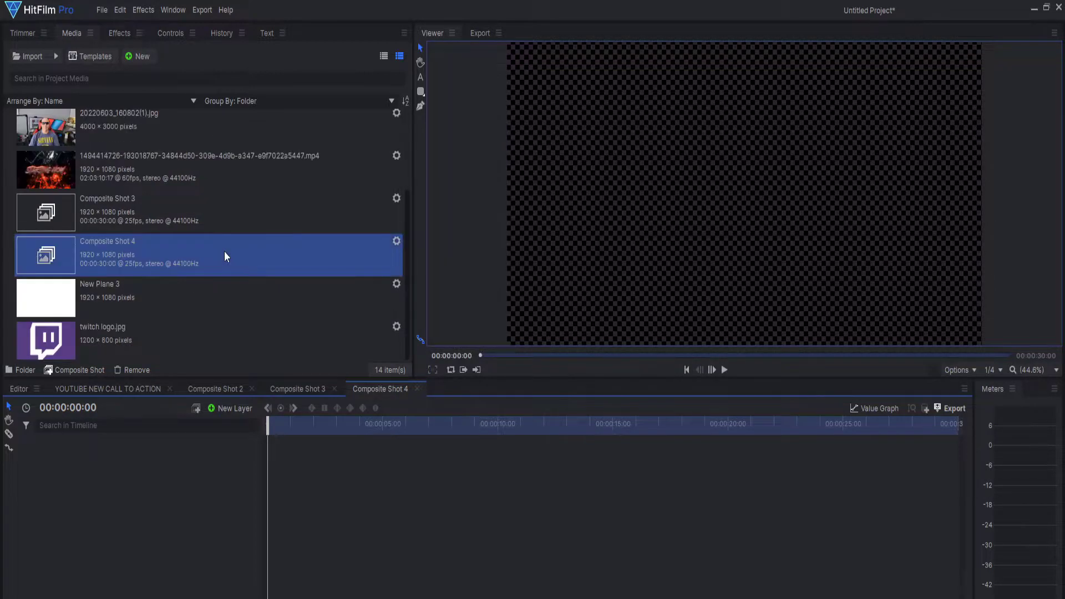
{"action": "left_click", "coordinate": [231, 412]}
{"action": "left_click", "coordinate": [235, 425]}
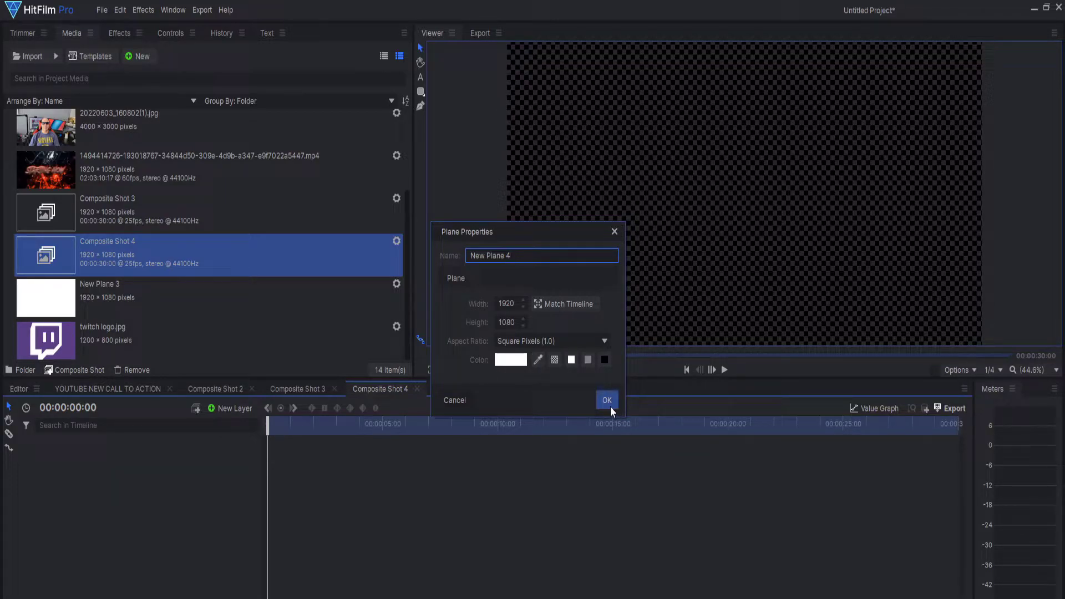
{"action": "left_click", "coordinate": [594, 399]}
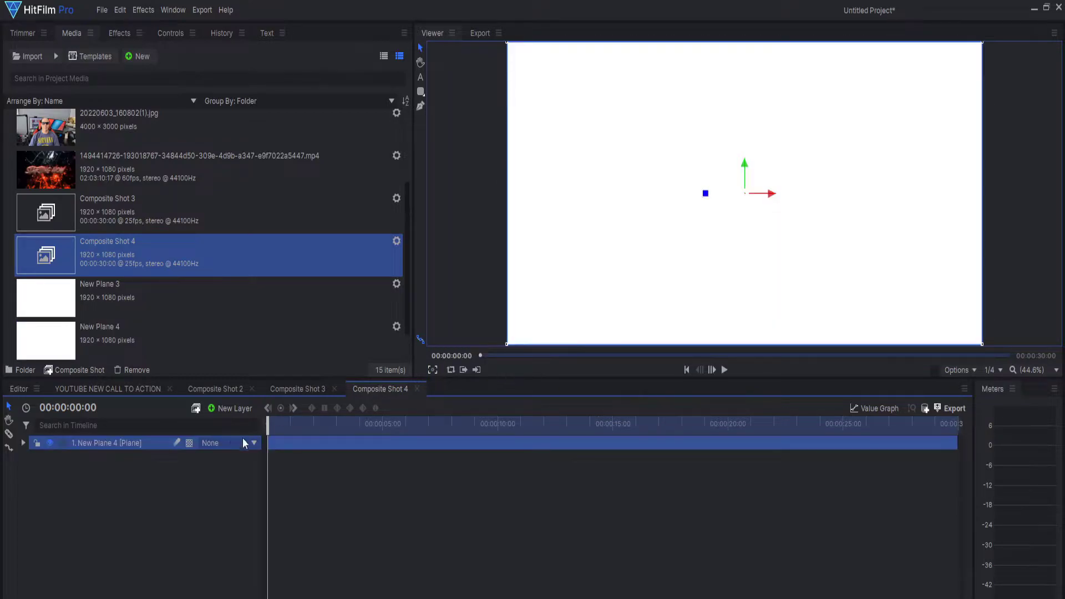
Step: Try eyedropping a plane colour, discarding the wrongly sampled dark colour
{"action": "right_click", "coordinate": [173, 442]}
{"action": "left_click", "coordinate": [192, 437]}
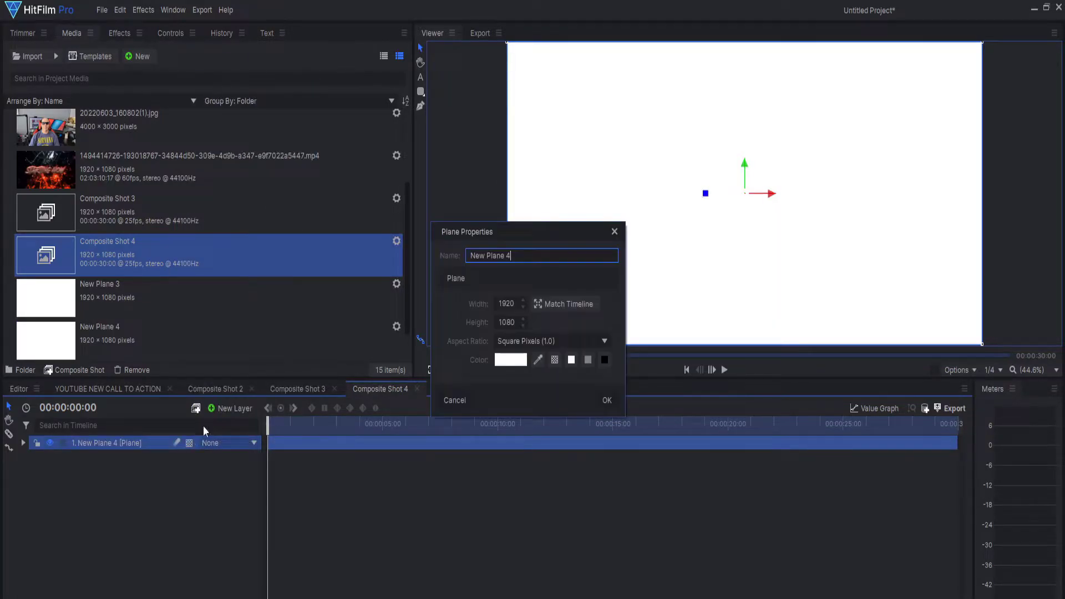
{"action": "left_click", "coordinate": [538, 360]}
{"action": "left_click", "coordinate": [517, 403]}
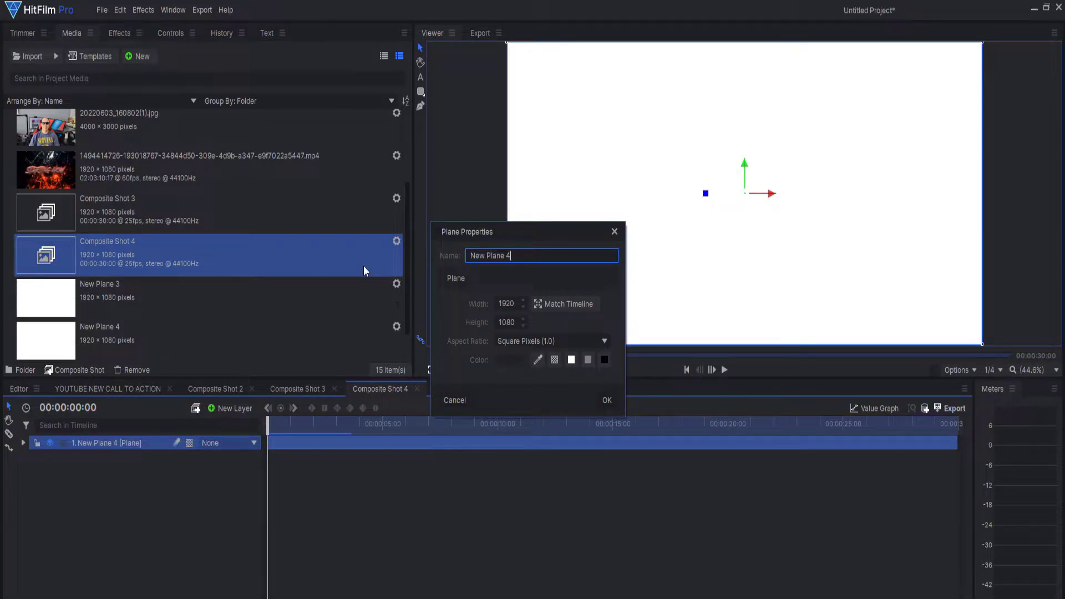
{"action": "left_click", "coordinate": [458, 400]}
Step: Recolour New Plane 4 with the purple sampled from the twitch logo thumbnail
{"action": "scroll", "coordinate": [364, 263], "scroll_direction": "down", "scroll_amount": 1}
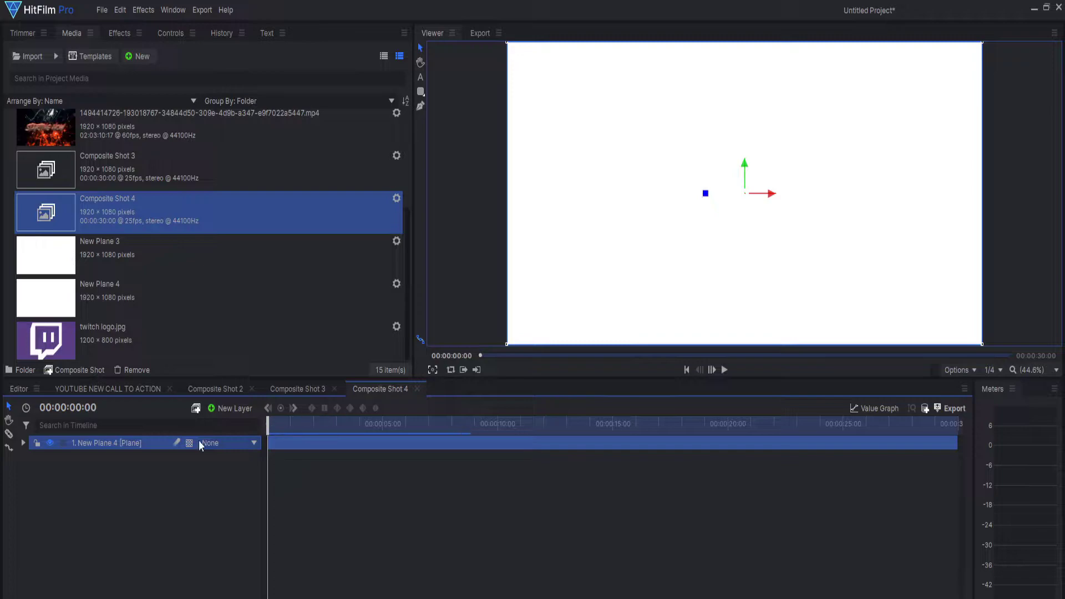
{"action": "right_click", "coordinate": [152, 444]}
{"action": "left_click", "coordinate": [178, 438]}
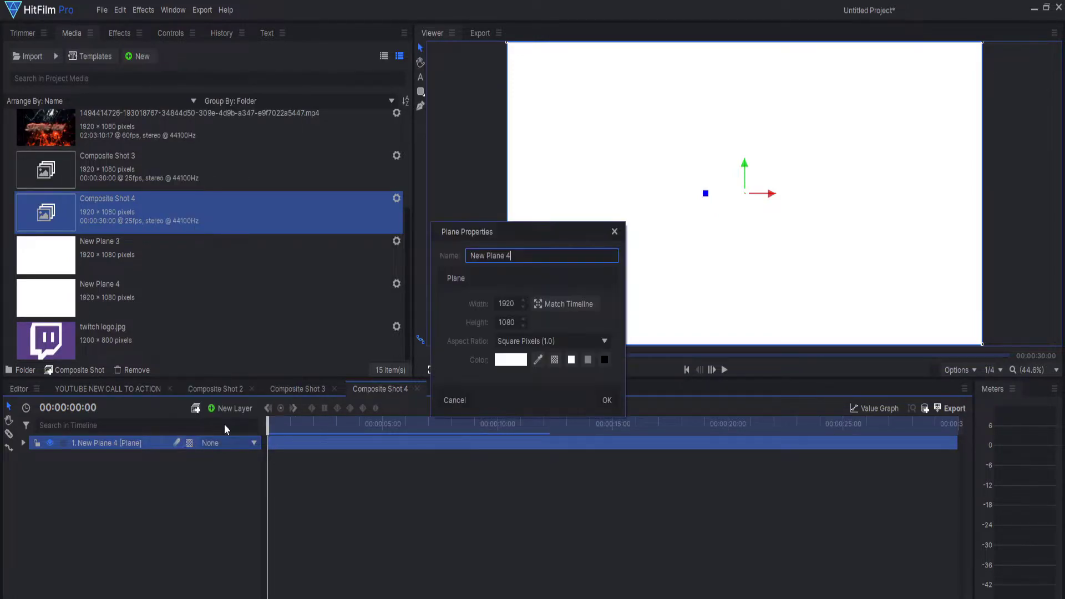
{"action": "left_click", "coordinate": [537, 361]}
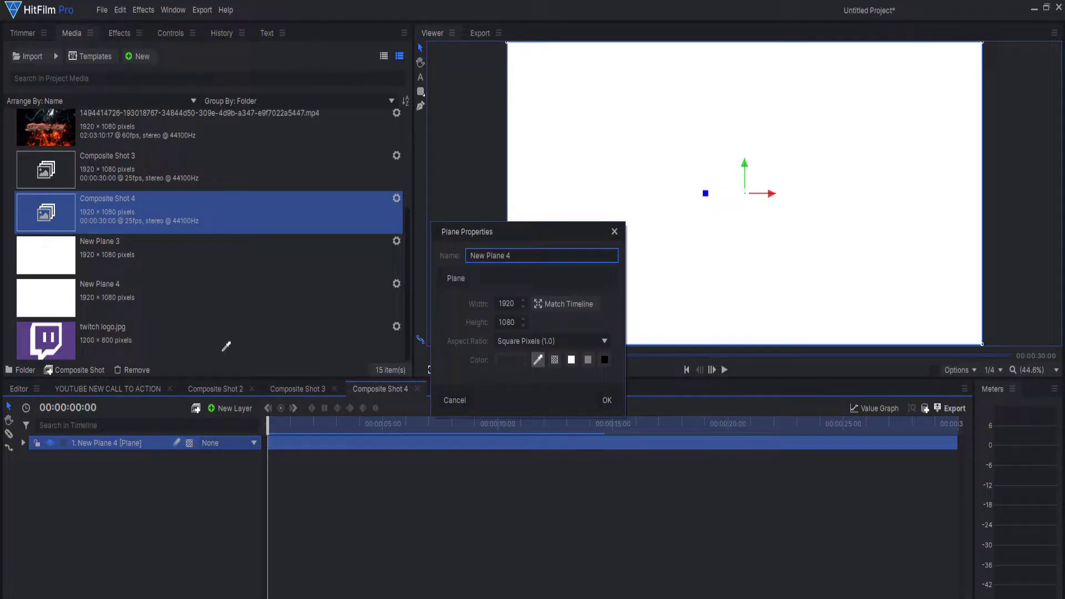
{"action": "left_click", "coordinate": [71, 337]}
{"action": "left_click", "coordinate": [607, 401]}
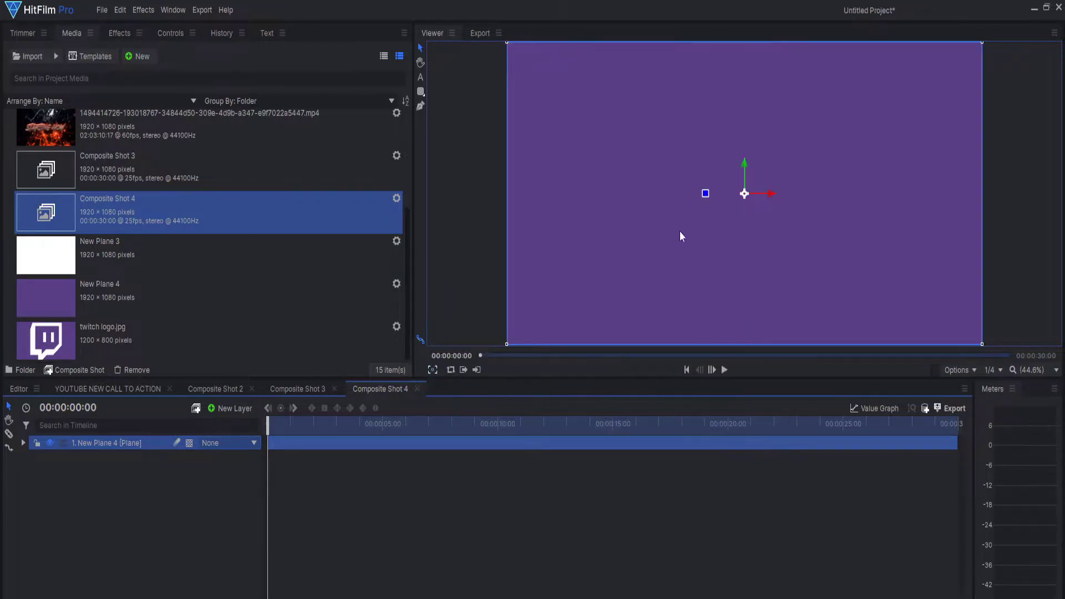
Step: Shape New Plane 4 with a 25-pixel rounded-rectangle mask, then return to Composite Shot 2
{"action": "left_click", "coordinate": [420, 92]}
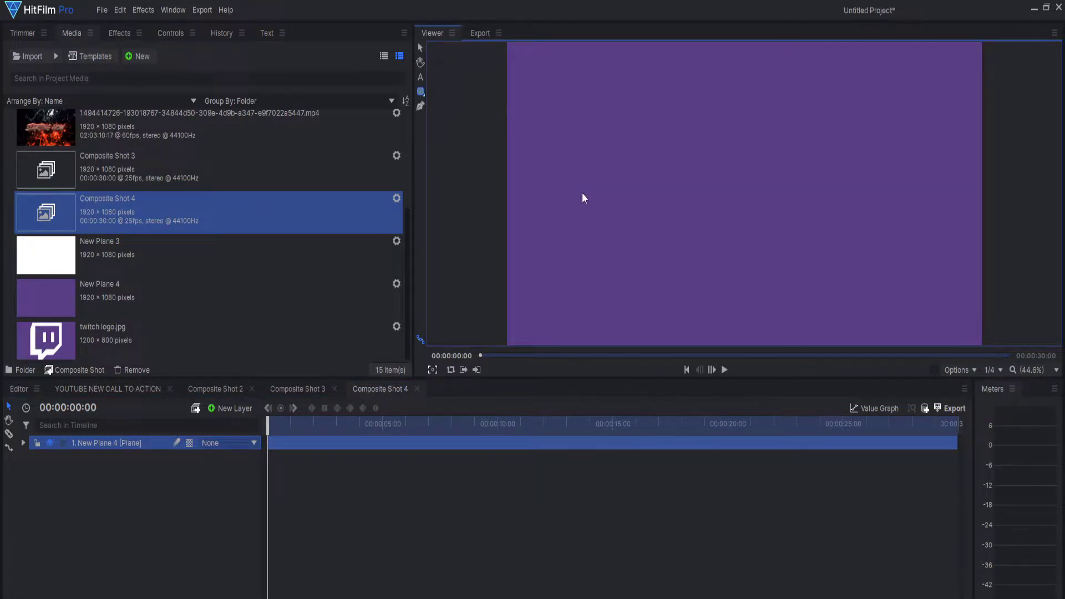
{"action": "left_click_drag", "start_coordinate": [571, 192], "coordinate": [731, 254]}
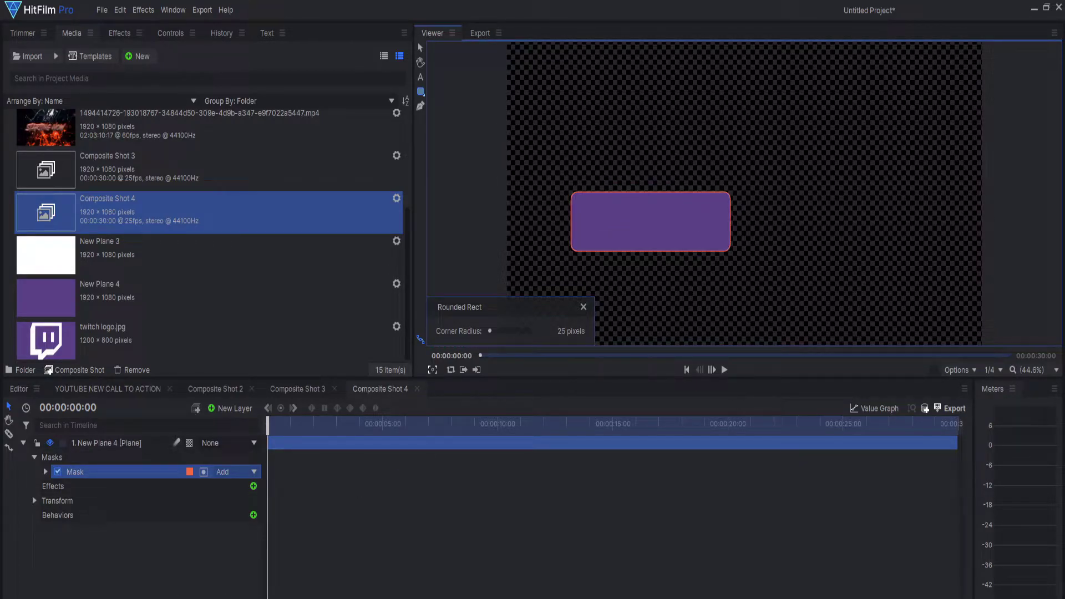
{"action": "left_click", "coordinate": [109, 444]}
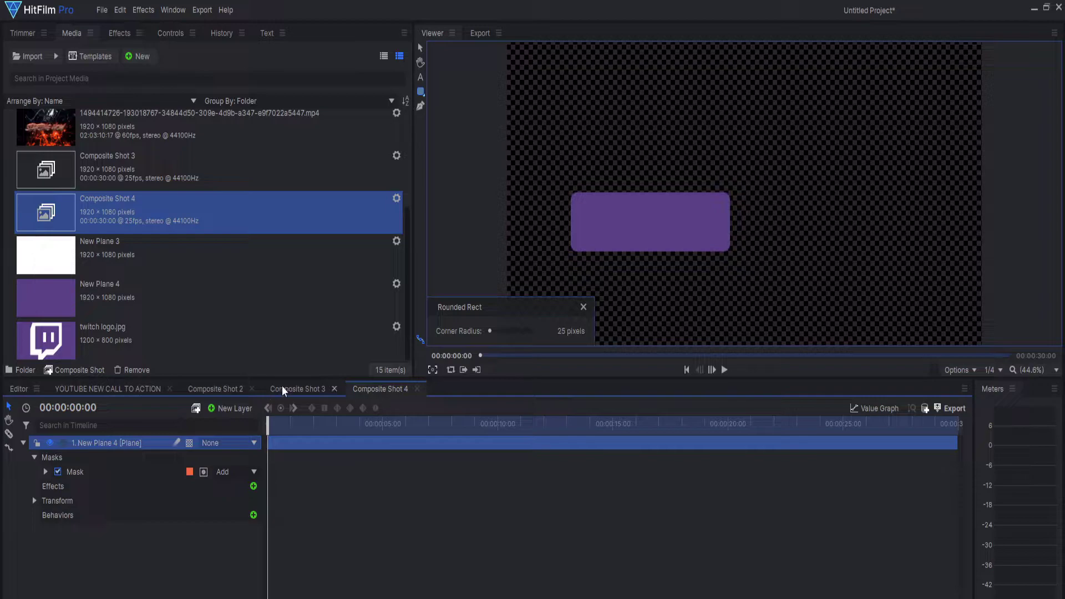
{"action": "left_click", "coordinate": [216, 390]}
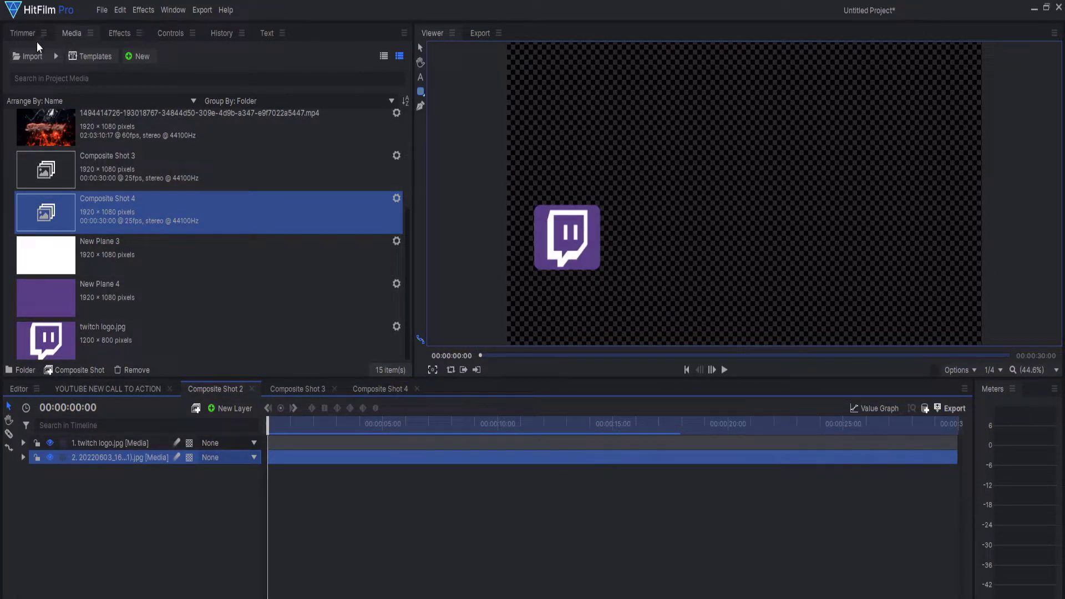
Step: Add Composite Shot 3's white outline to Composite Shot 2, scaled down beside the Twitch logo
{"action": "left_click_drag", "start_coordinate": [52, 169], "coordinate": [135, 465]}
{"action": "left_click", "coordinate": [420, 46]}
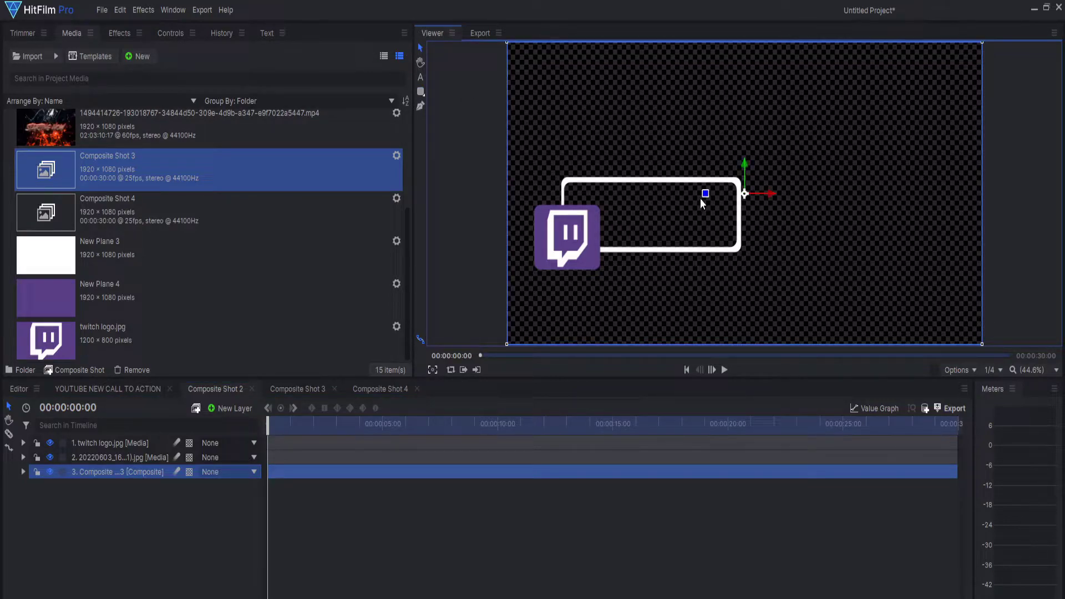
{"action": "left_click_drag", "start_coordinate": [737, 197], "coordinate": [757, 208]}
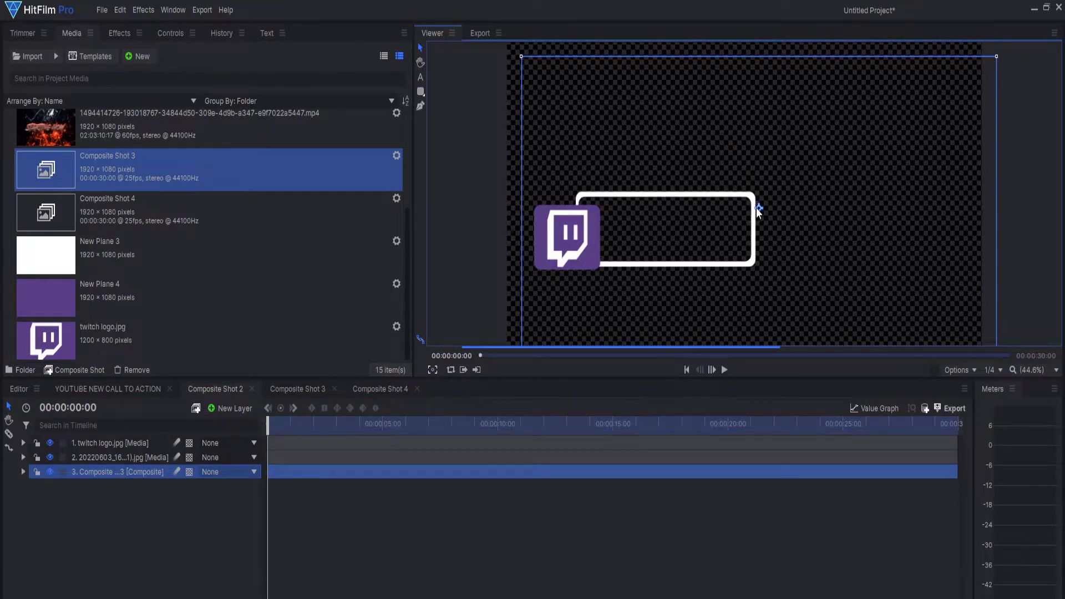
{"action": "left_click_drag", "start_coordinate": [998, 57], "coordinate": [950, 112]}
{"action": "left_click_drag", "start_coordinate": [761, 214], "coordinate": [743, 230]}
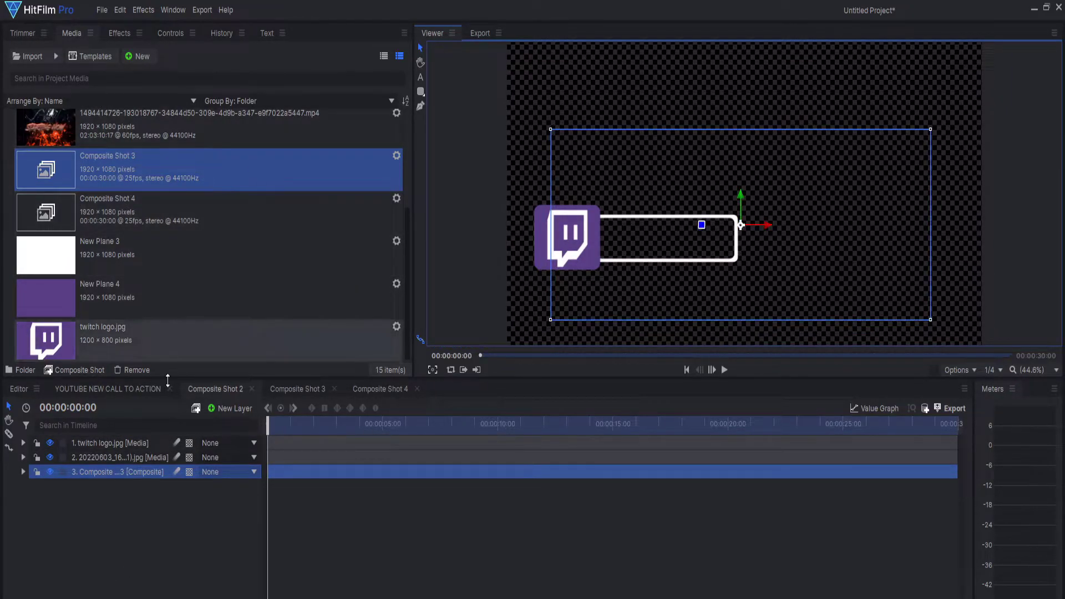
Step: Check the purple plate in Composite Shot 4 and the outline in Composite Shot 3
{"action": "left_click", "coordinate": [371, 387]}
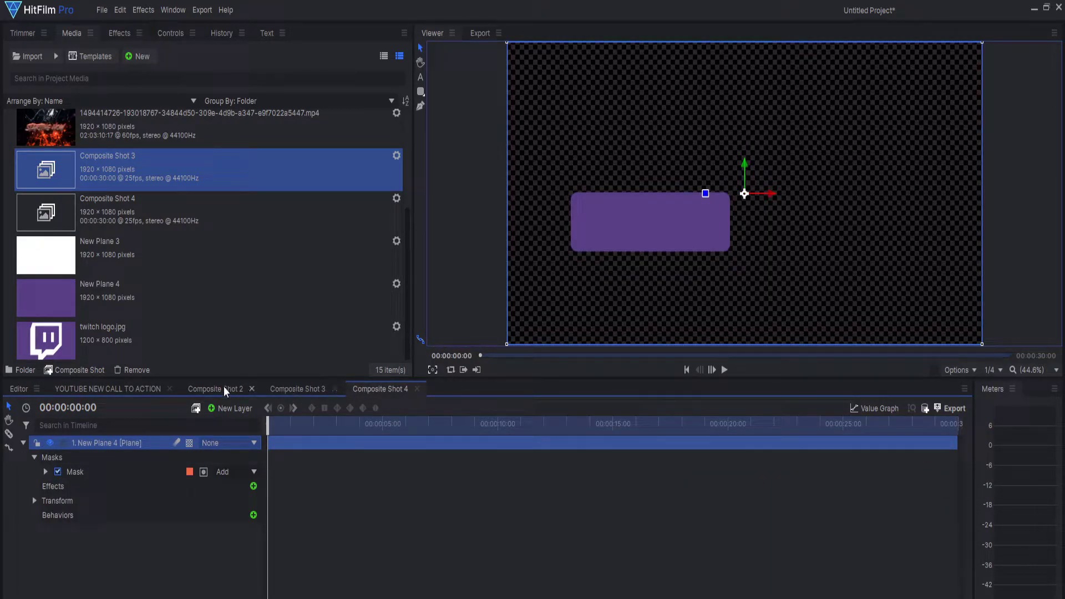
{"action": "left_click", "coordinate": [283, 391]}
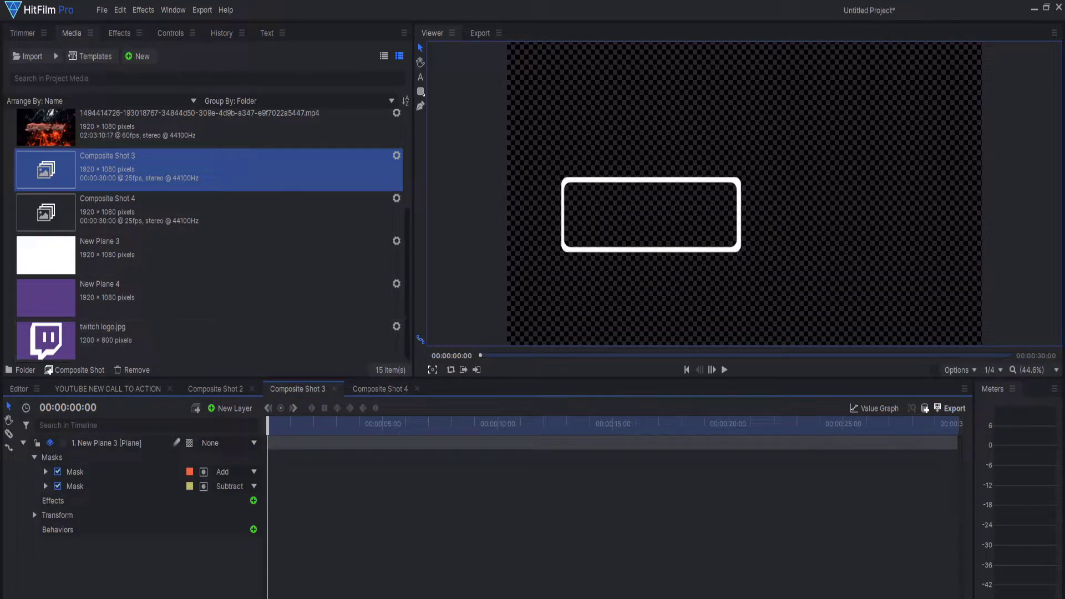
{"action": "left_click", "coordinate": [131, 213]}
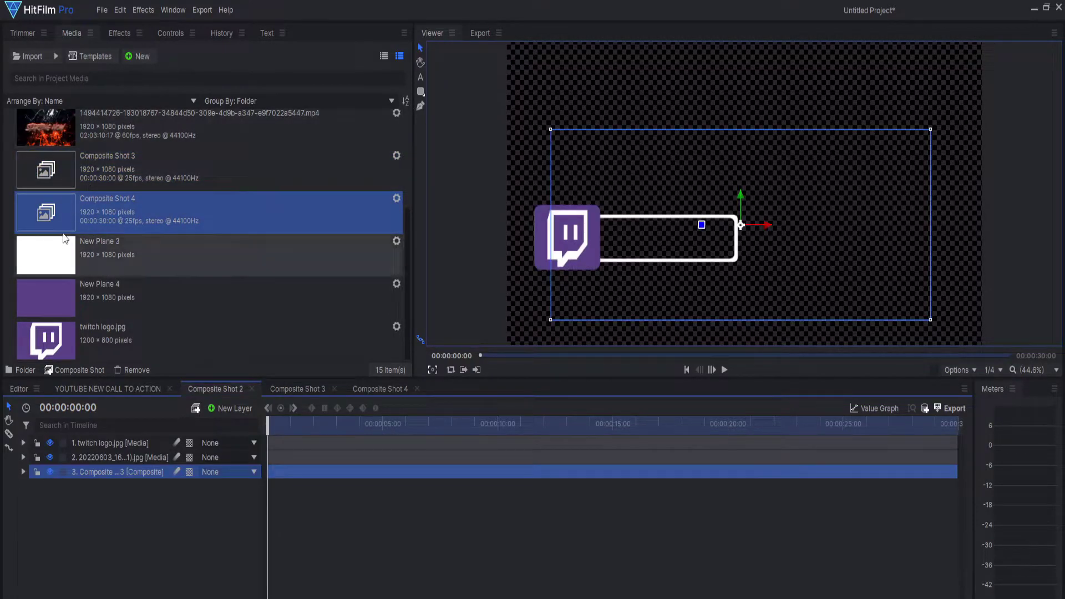
Step: Add Composite Shot 4's purple plate to Composite Shot 2, resized to fill the white outline
{"action": "left_click_drag", "start_coordinate": [54, 213], "coordinate": [132, 473]}
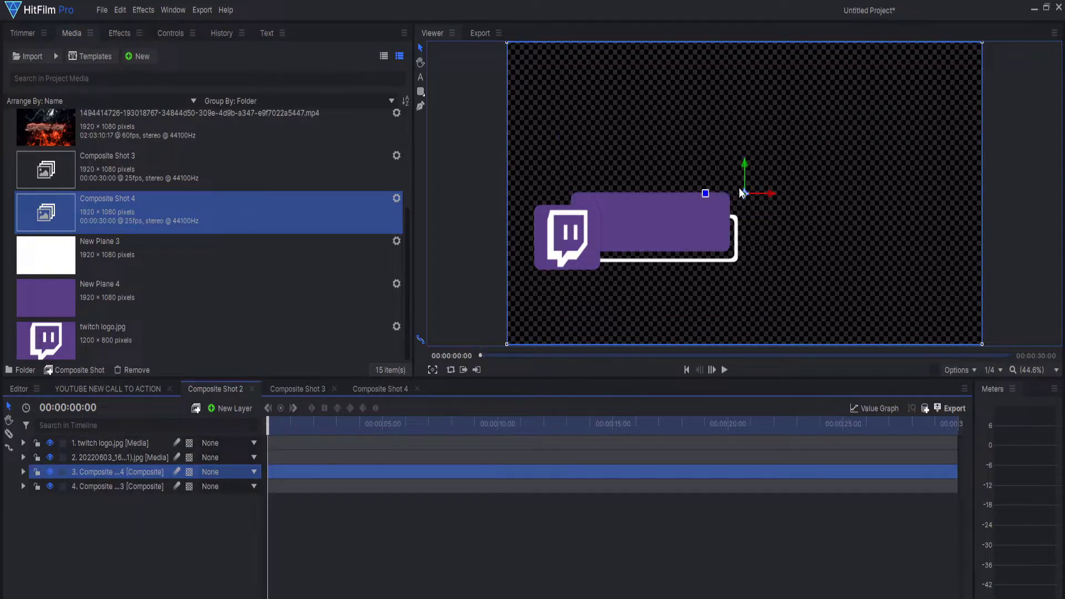
{"action": "left_click_drag", "start_coordinate": [743, 191], "coordinate": [748, 205]}
{"action": "left_click_drag", "start_coordinate": [987, 55], "coordinate": [948, 101]}
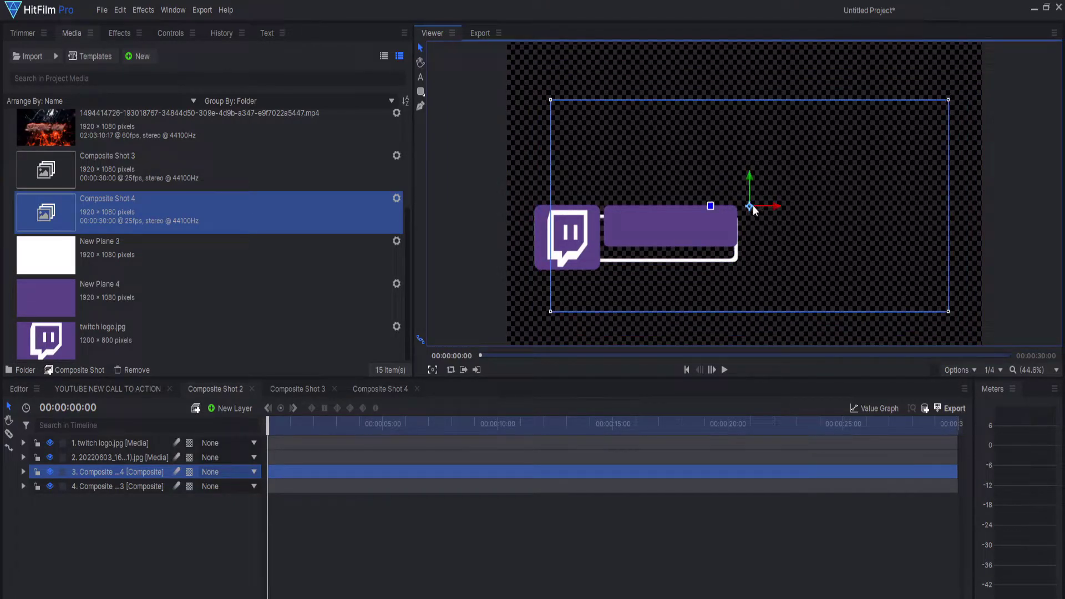
{"action": "left_click_drag", "start_coordinate": [748, 208], "coordinate": [745, 223]}
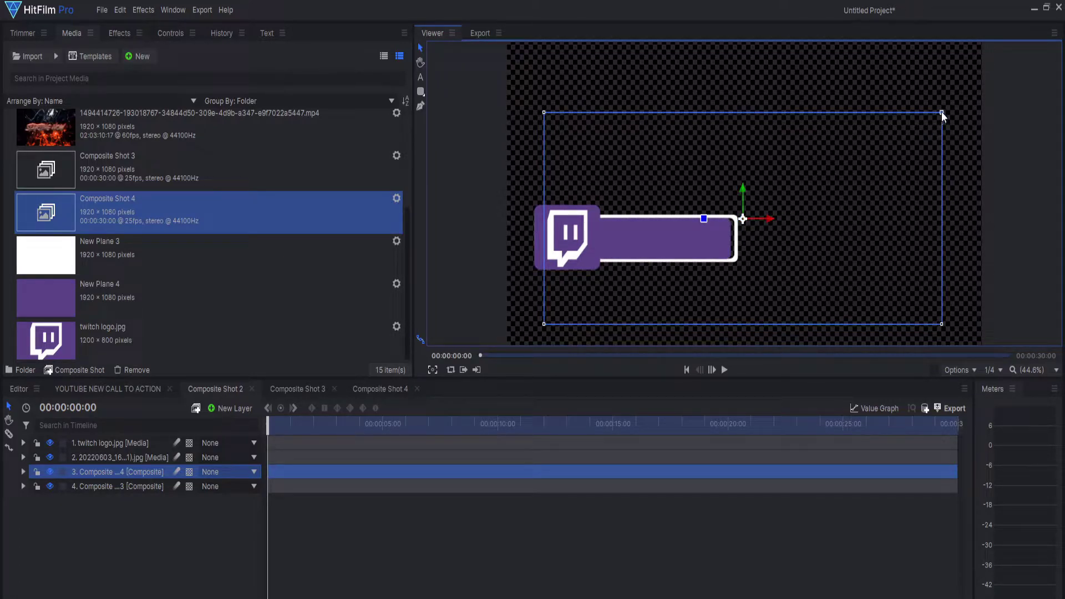
{"action": "left_click_drag", "start_coordinate": [941, 112], "coordinate": [946, 112]}
{"action": "left_click_drag", "start_coordinate": [770, 220], "coordinate": [776, 220]}
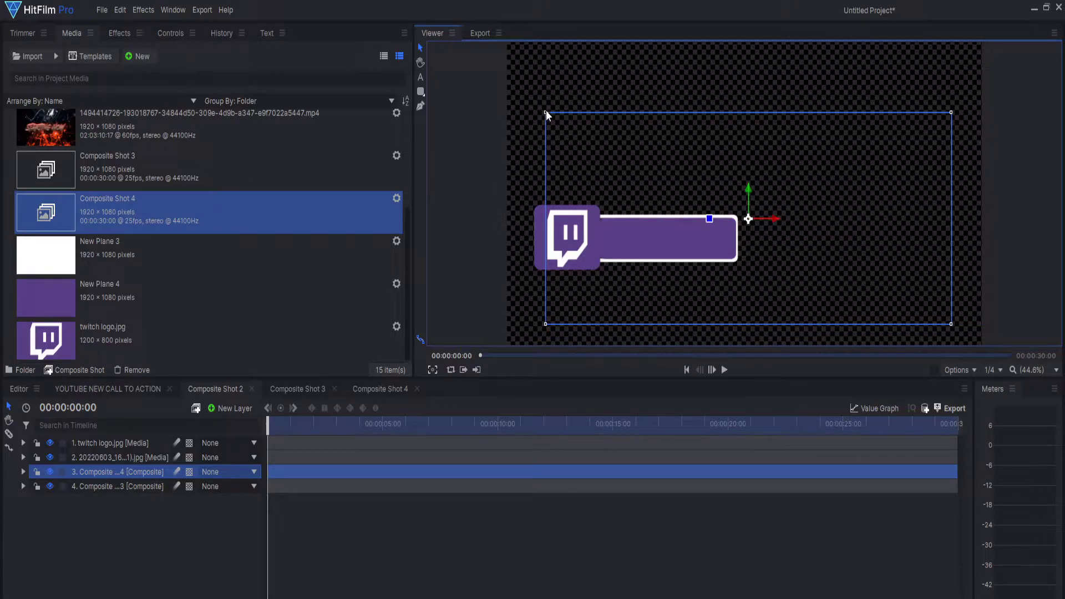
{"action": "left_click_drag", "start_coordinate": [546, 112], "coordinate": [544, 112]}
{"action": "left_click", "coordinate": [220, 530]}
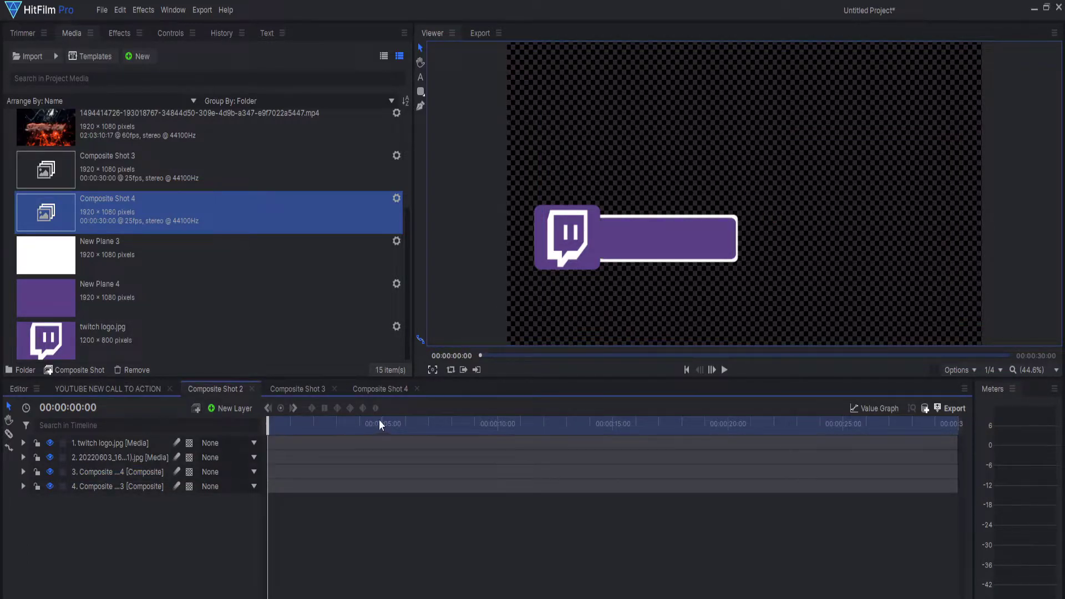
Step: Apply a Drop Shadow effect to the twitch logo layer with opacity raised to 1.00
{"action": "left_click", "coordinate": [128, 444]}
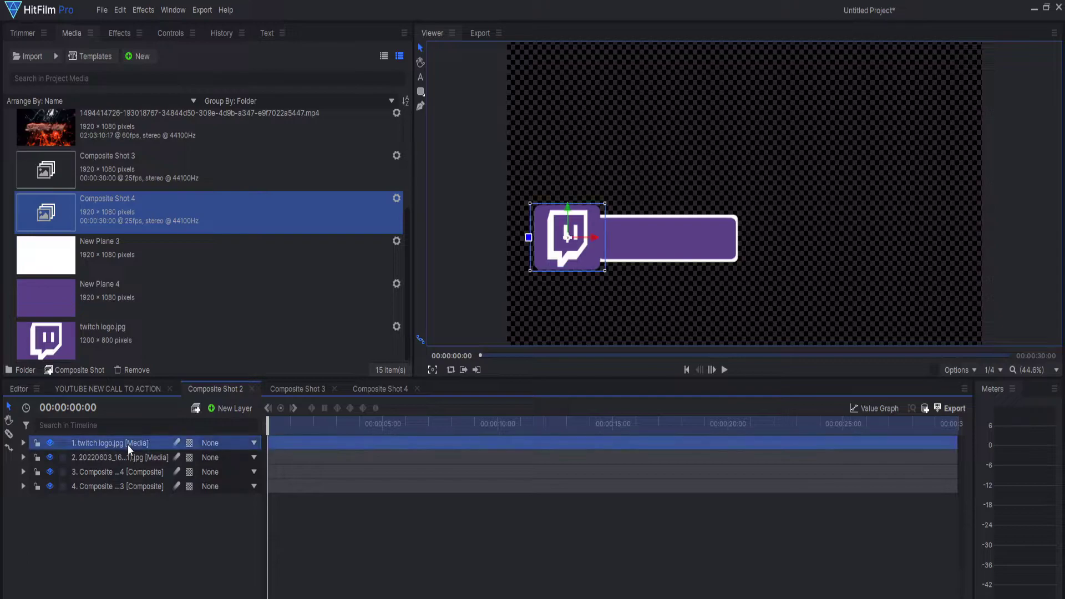
{"action": "left_click", "coordinate": [113, 35]}
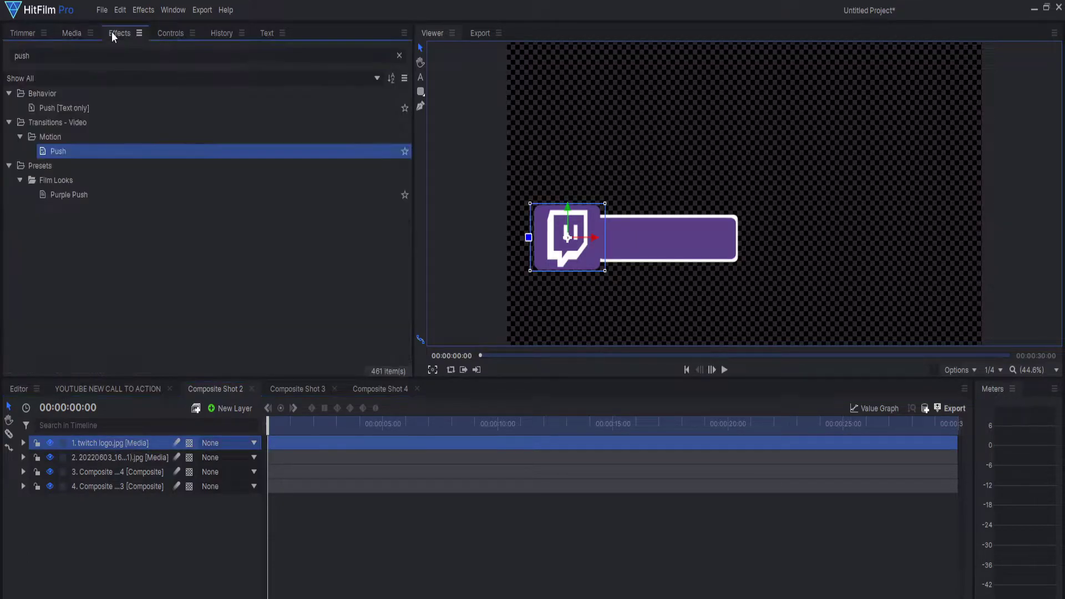
{"action": "left_click", "coordinate": [118, 56]}
{"action": "type", "text": "c"}
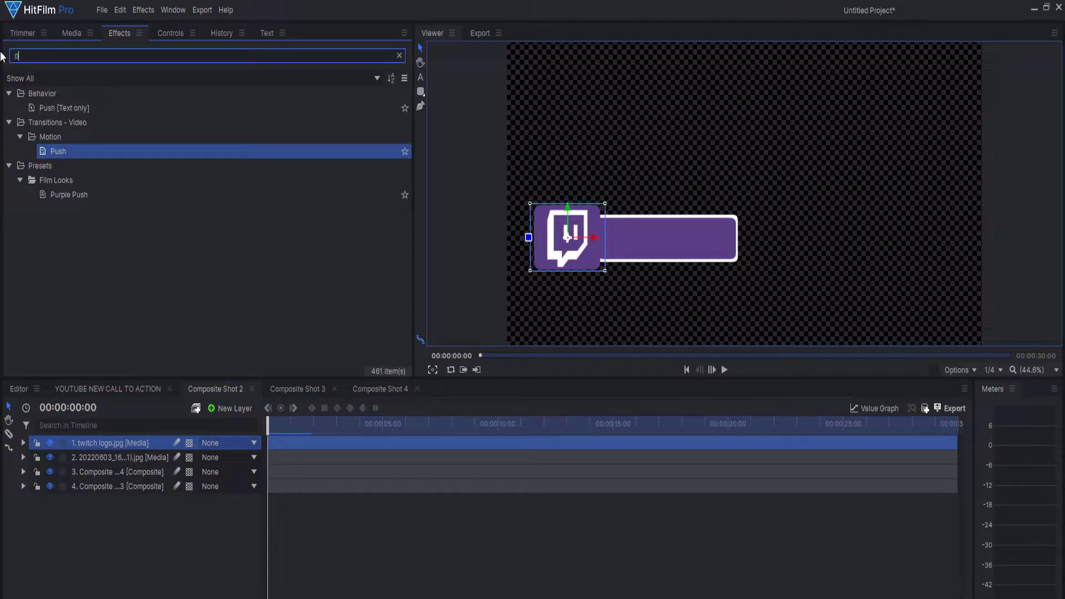
{"action": "left_click_drag", "start_coordinate": [60, 151], "coordinate": [127, 319]}
{"action": "left_click_drag", "start_coordinate": [121, 445], "coordinate": [121, 445]}
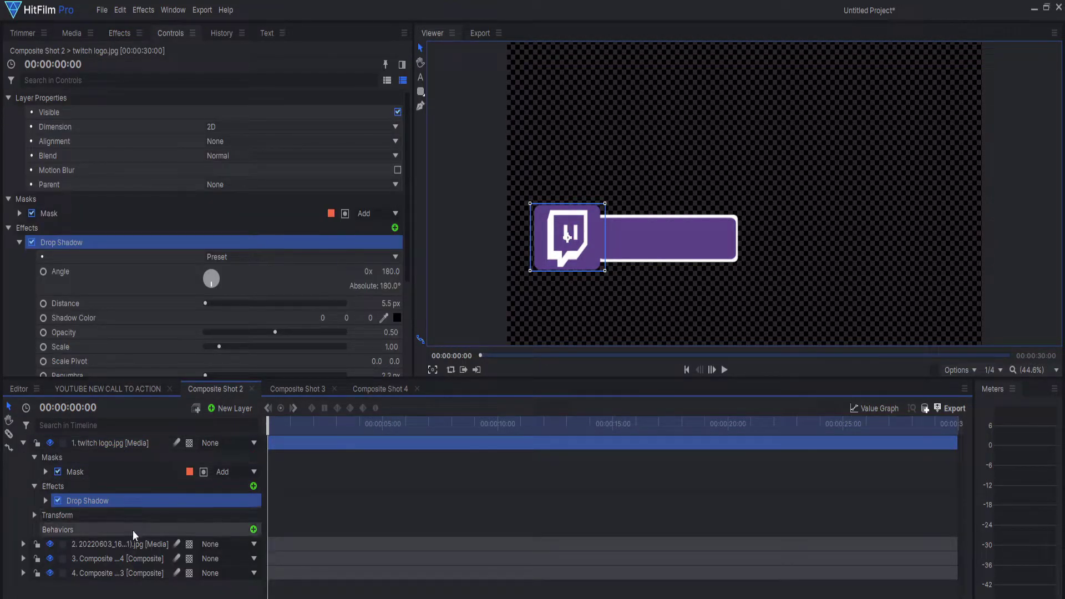
{"action": "left_click", "coordinate": [45, 501]}
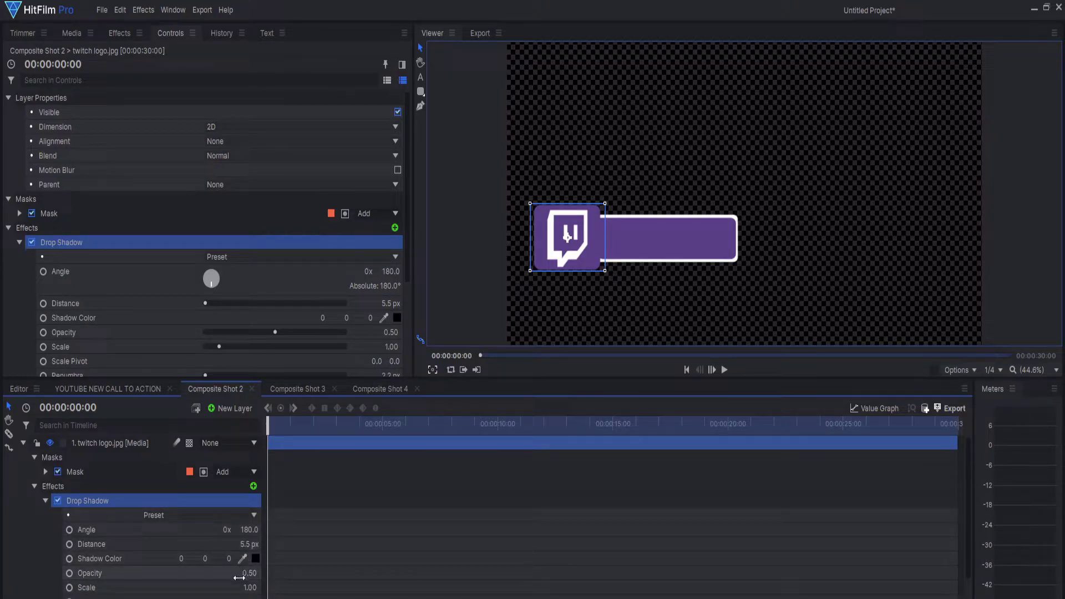
{"action": "left_click_drag", "start_coordinate": [249, 573], "coordinate": [264, 573]}
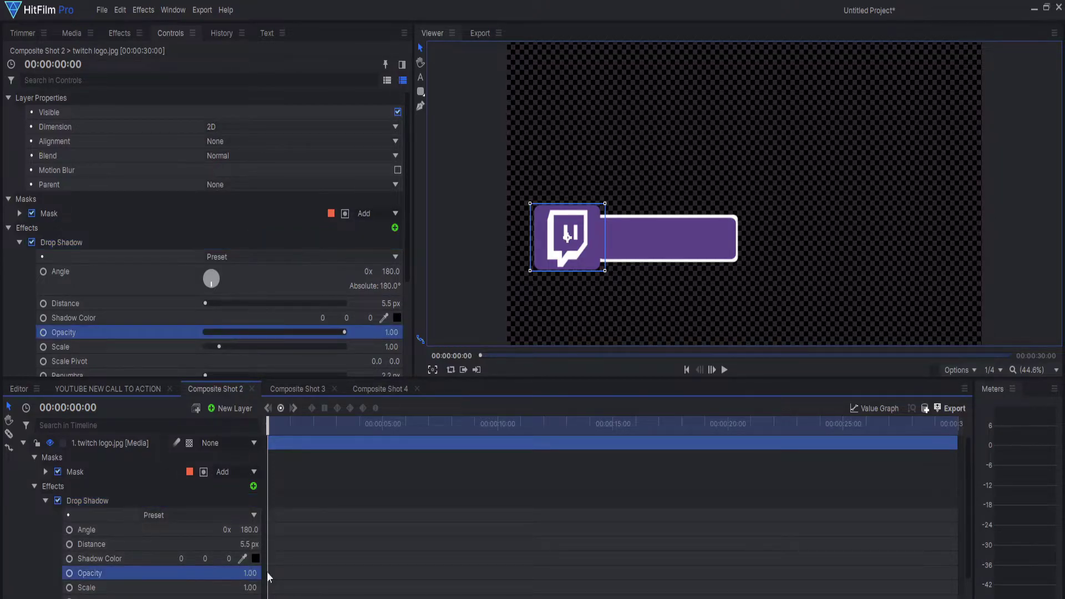
{"action": "left_click", "coordinate": [24, 444]}
{"action": "key", "text": "Escape"}
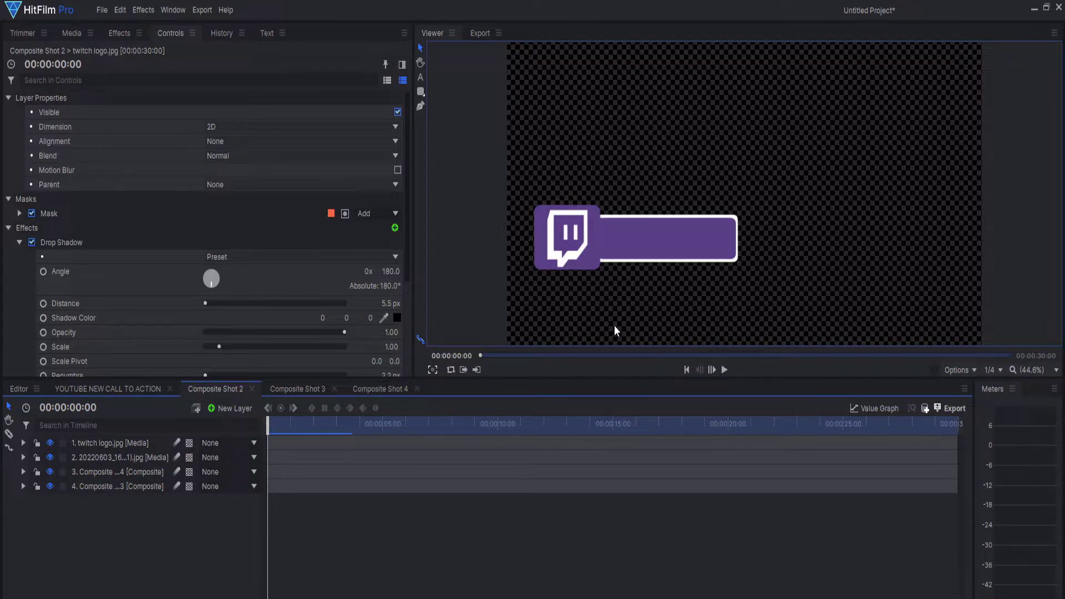
Step: Reveal the twitch logo layer's Transform properties and move the playhead to 00:00:01:00
{"action": "left_click", "coordinate": [105, 442]}
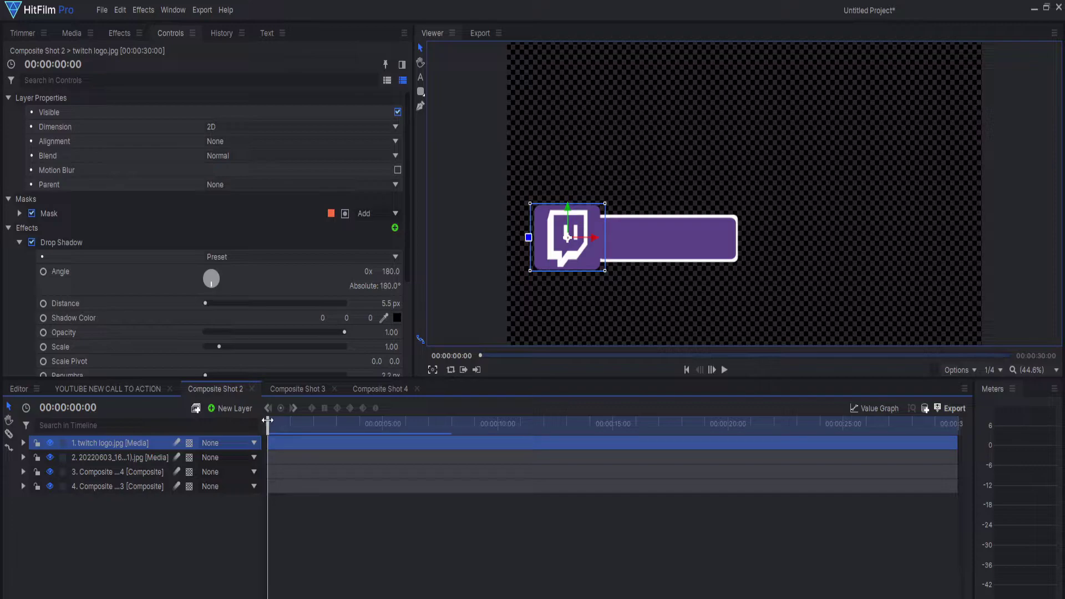
{"action": "left_click", "coordinate": [23, 442]}
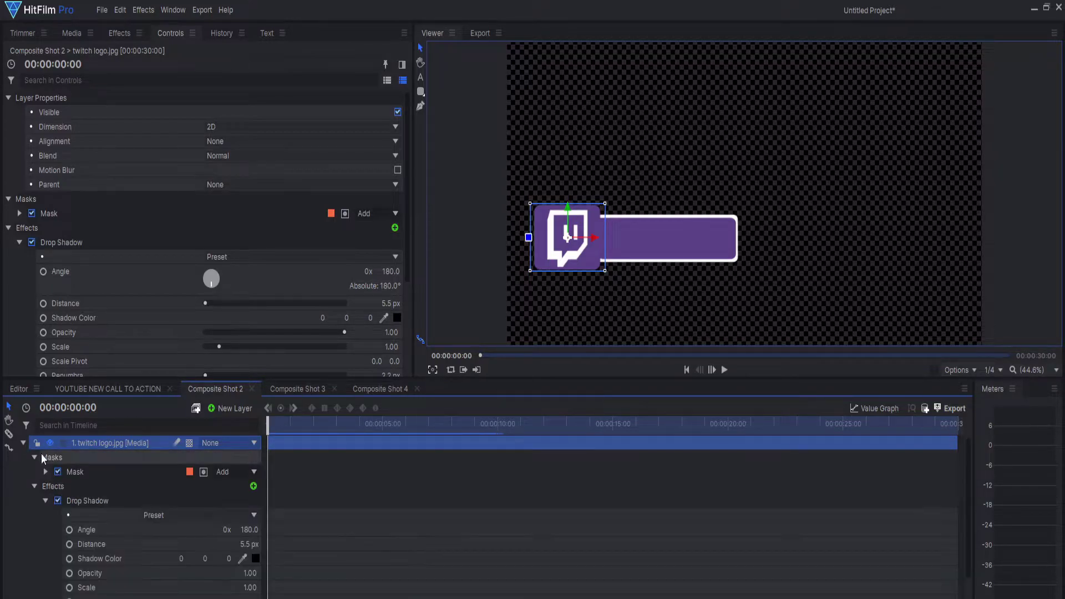
{"action": "scroll", "coordinate": [102, 514], "scroll_direction": "down", "scroll_amount": 3}
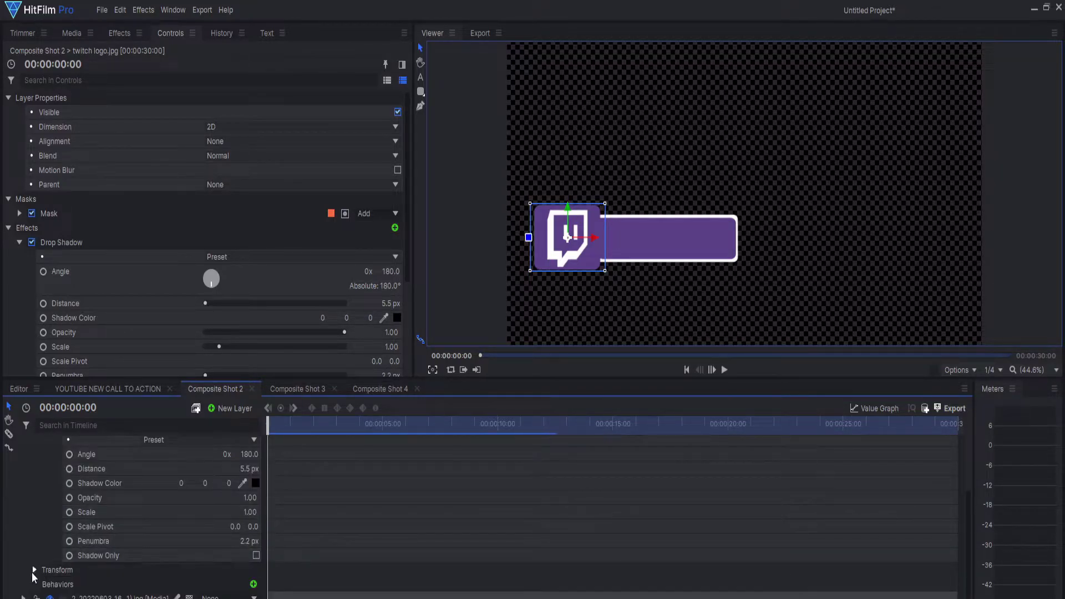
{"action": "left_click", "coordinate": [34, 570]}
{"action": "scroll", "coordinate": [105, 507], "scroll_direction": "down", "scroll_amount": 3}
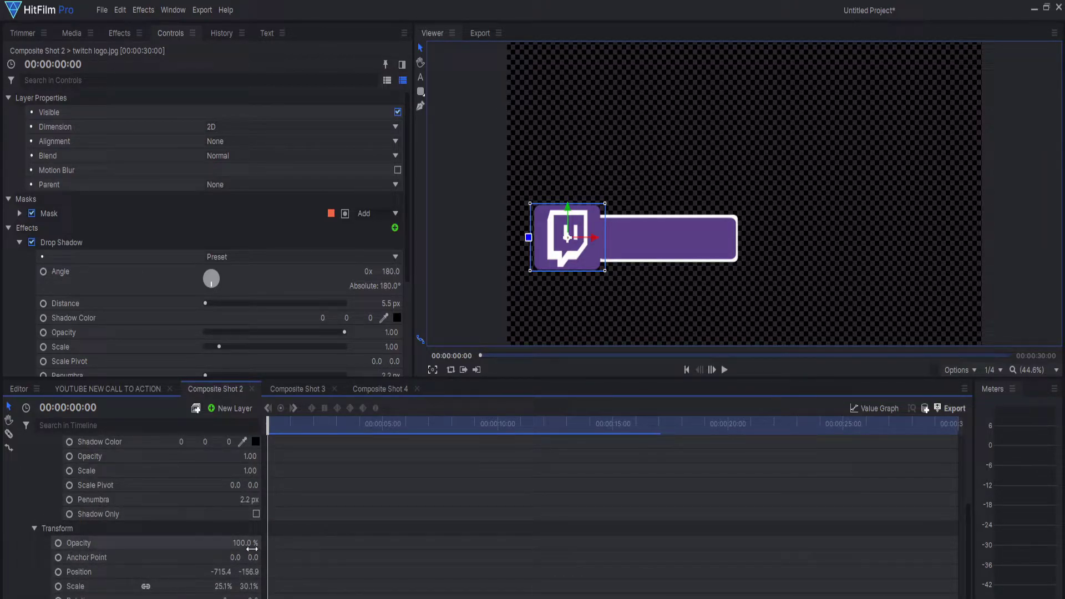
{"action": "left_click_drag", "start_coordinate": [267, 427], "coordinate": [291, 428]}
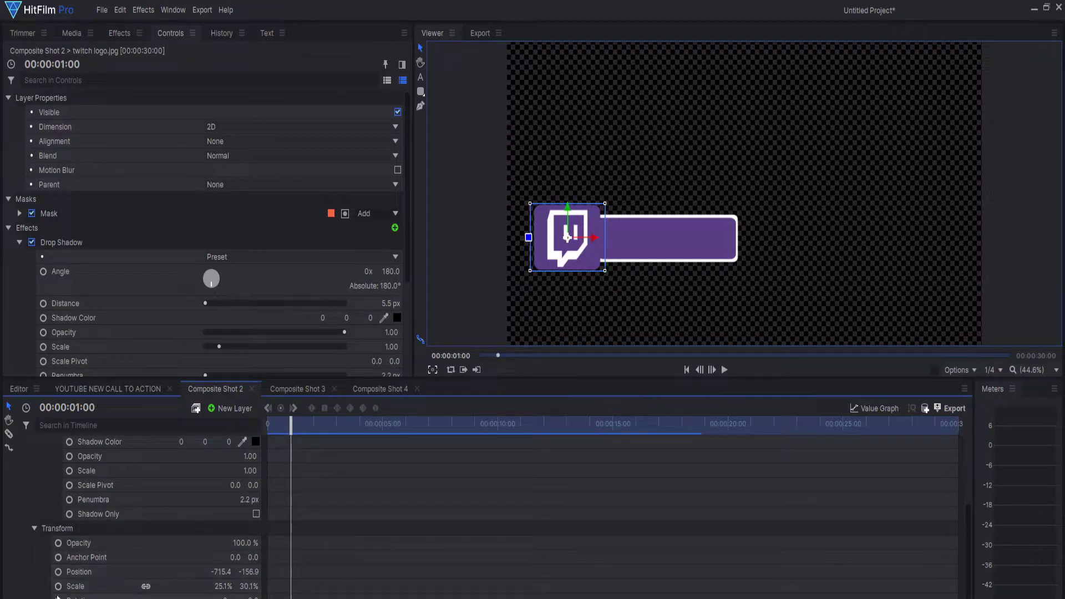
Step: Keyframe the logo's opacity from 100% to 0% at 00:00:01:23 with smooth interpolation
{"action": "left_click", "coordinate": [59, 543]}
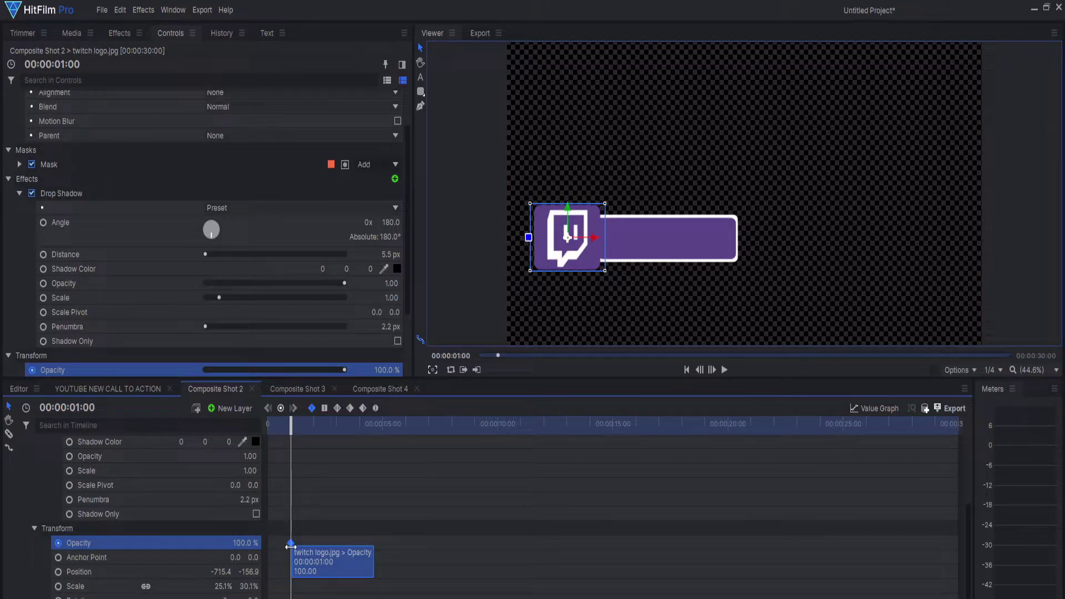
{"action": "left_click_drag", "start_coordinate": [290, 427], "coordinate": [310, 431]}
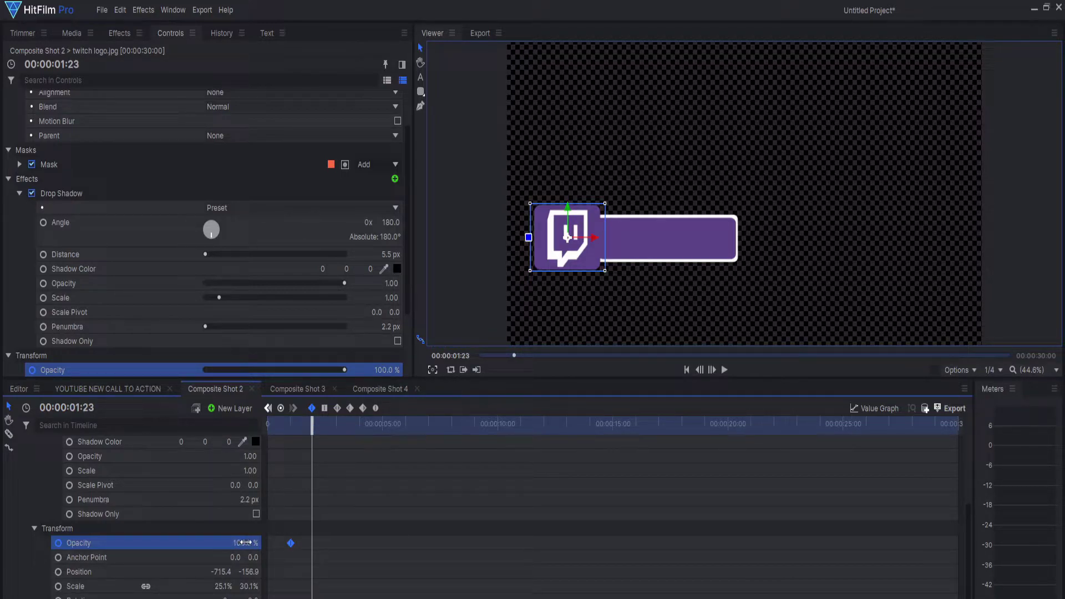
{"action": "left_click_drag", "start_coordinate": [247, 542], "coordinate": [203, 543]}
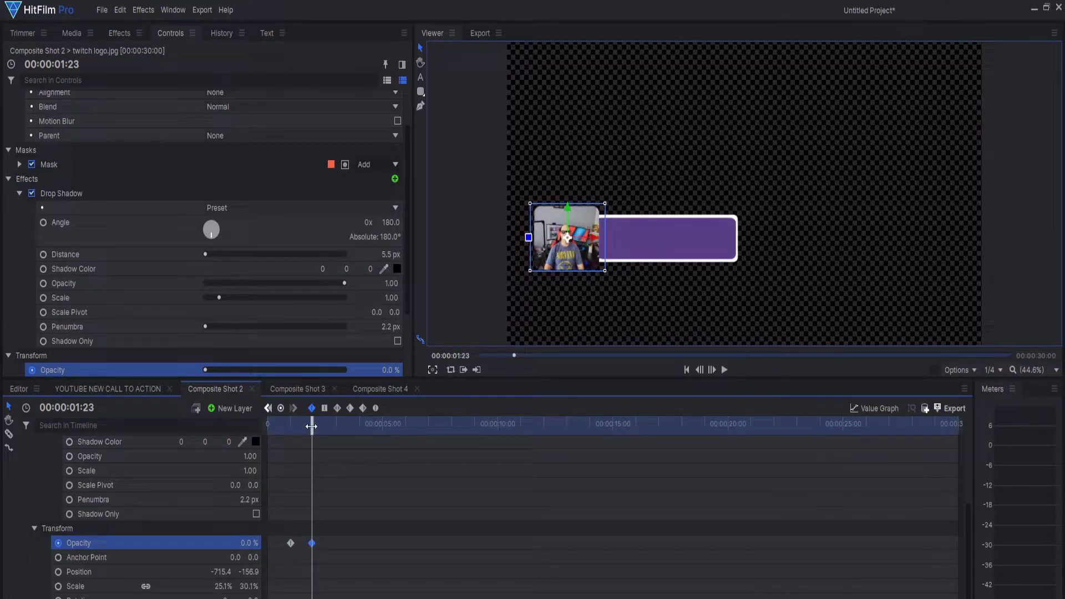
{"action": "left_click_drag", "start_coordinate": [332, 561], "coordinate": [282, 528]}
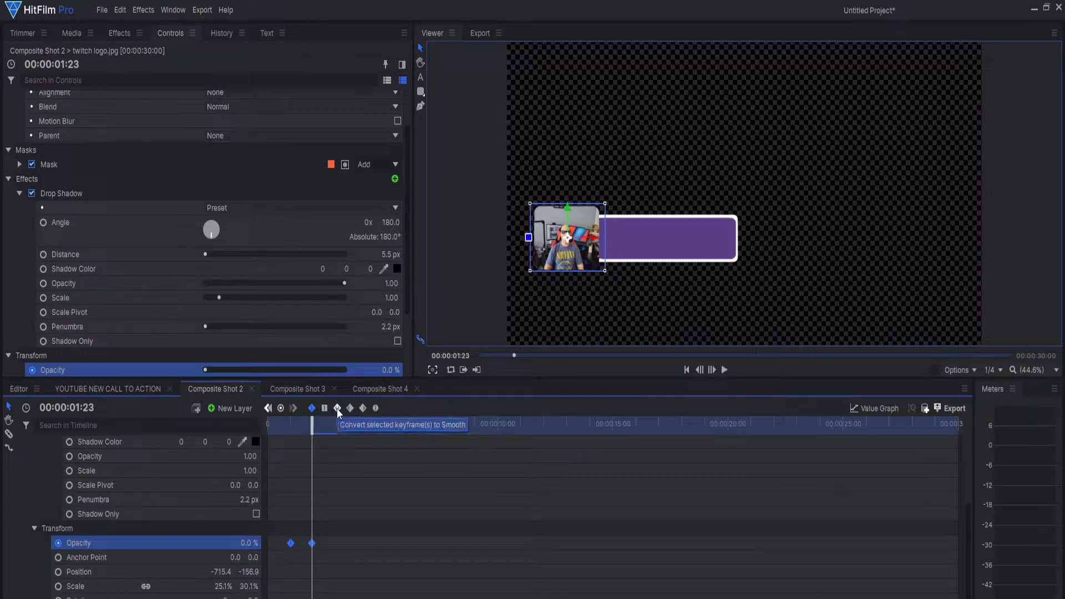
{"action": "left_click", "coordinate": [337, 408]}
Step: Preview the logo fade from the start and collapse the twitch logo layer
{"action": "left_click_drag", "start_coordinate": [327, 424], "coordinate": [268, 428]}
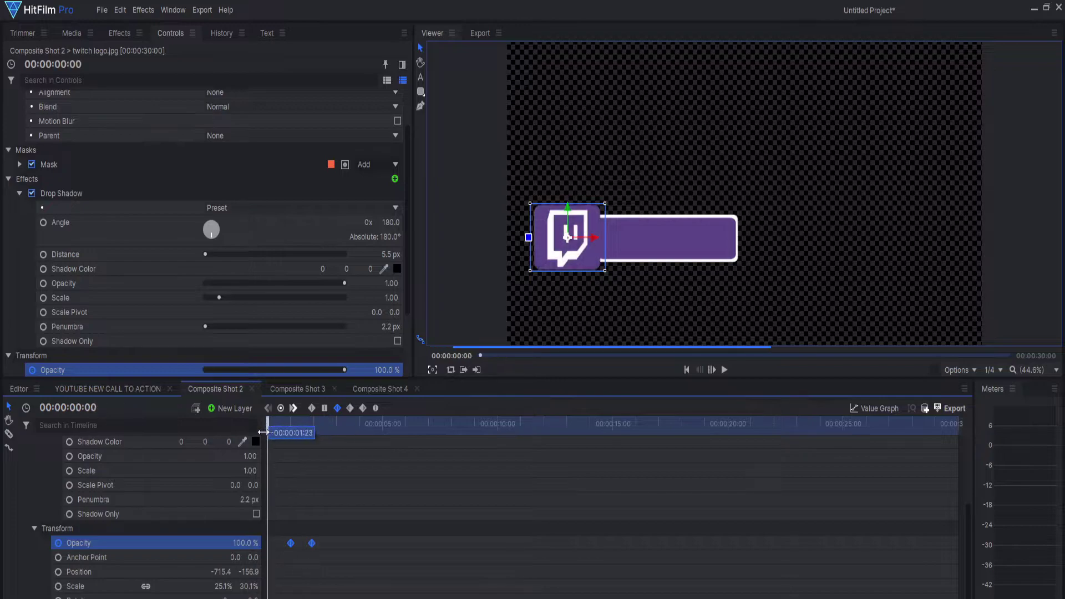
{"action": "left_click", "coordinate": [724, 370]}
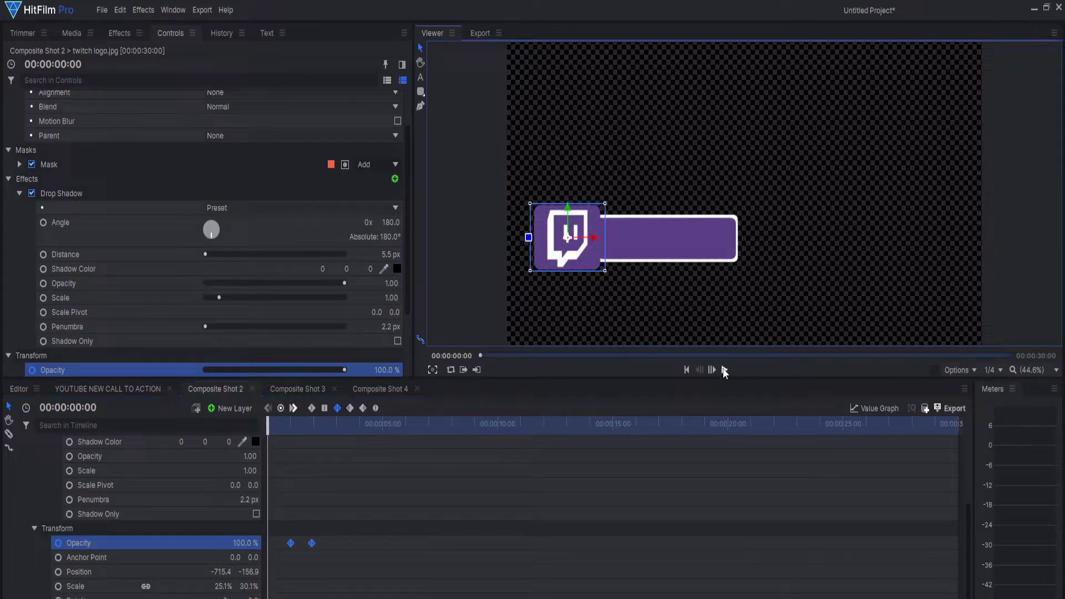
{"action": "left_click", "coordinate": [724, 369]}
{"action": "scroll", "coordinate": [55, 468], "scroll_direction": "up", "scroll_amount": 5}
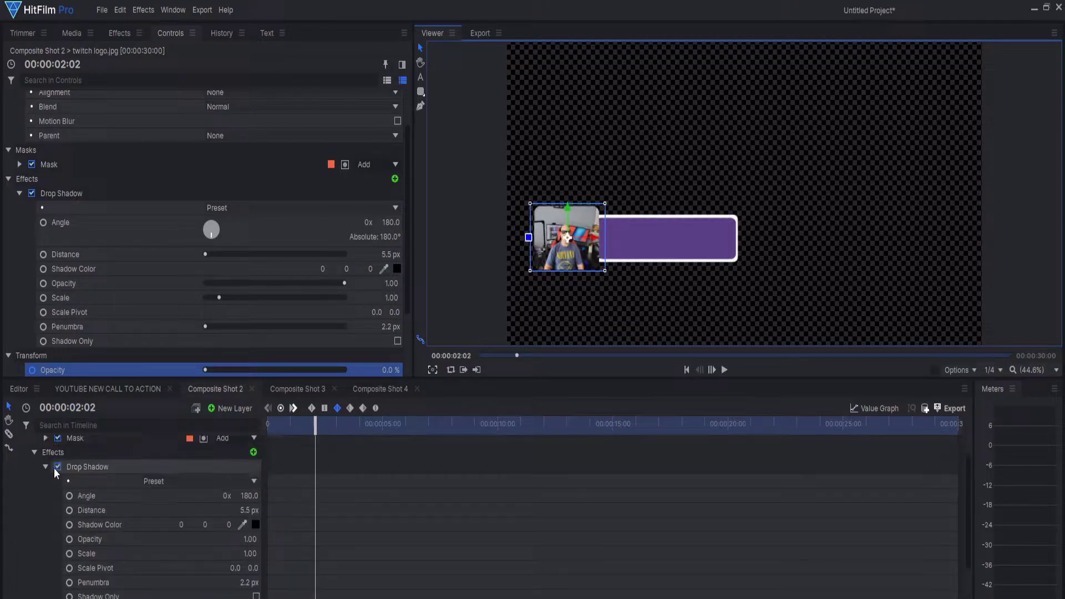
{"action": "left_click", "coordinate": [23, 443]}
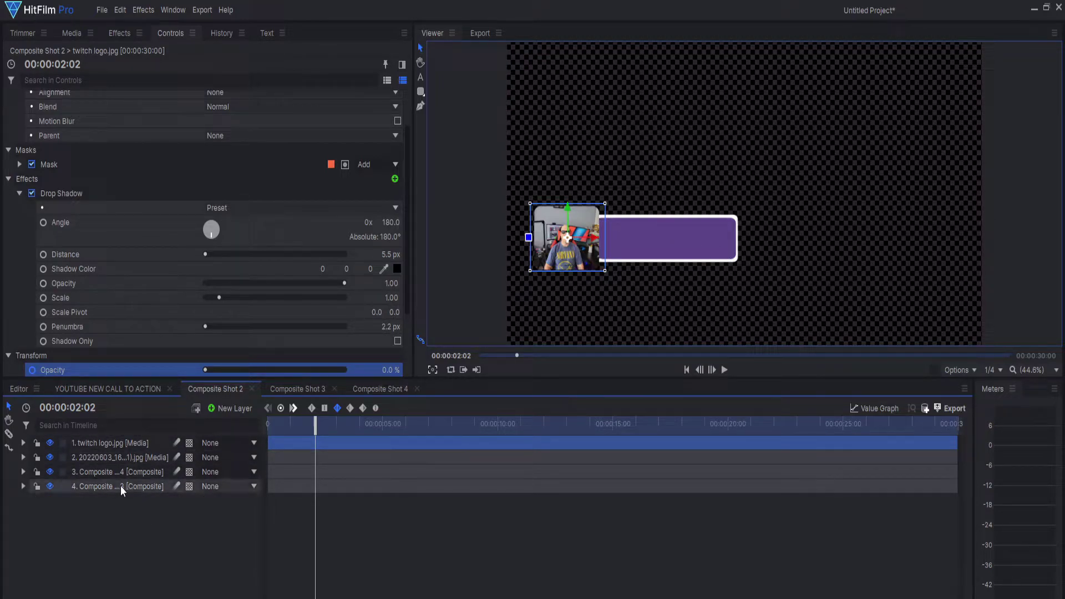
Step: Make the Composite Shot 4 layer visible and switch to the mask drawing tool
{"action": "left_click", "coordinate": [105, 475]}
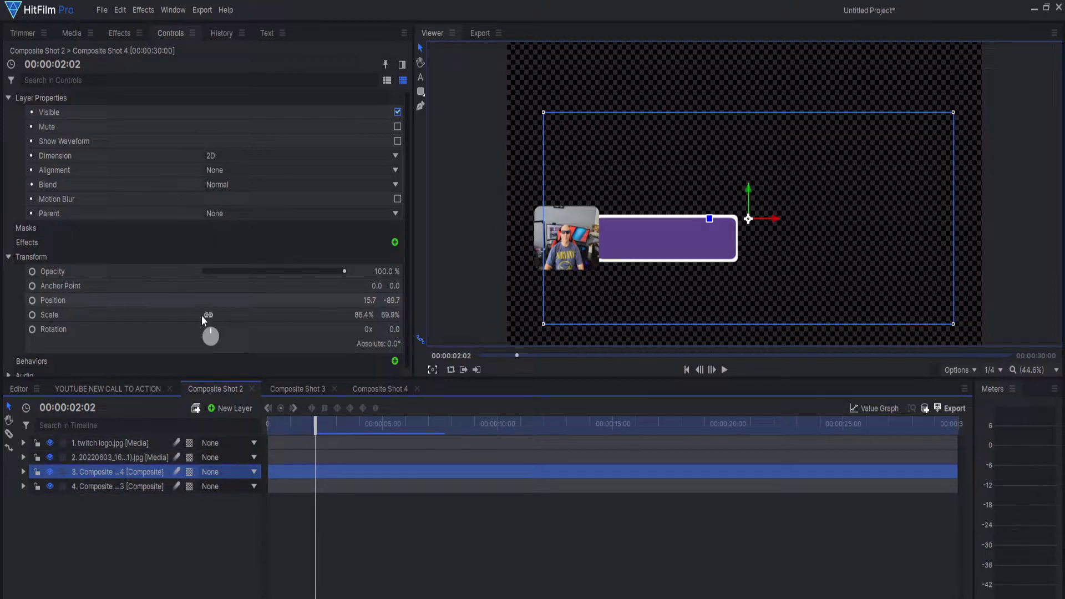
{"action": "left_click", "coordinate": [50, 473]}
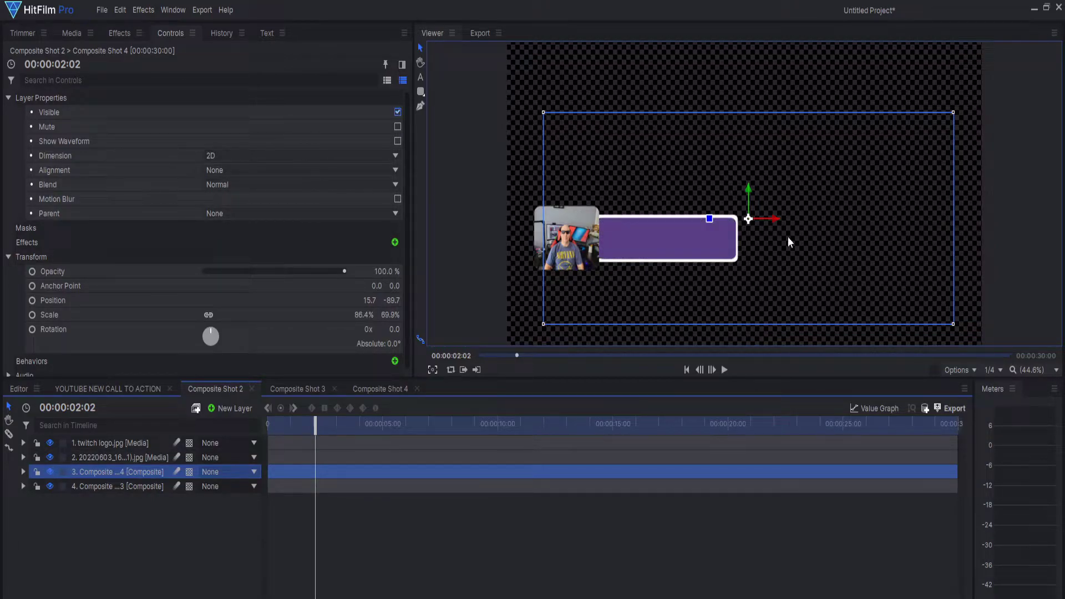
{"action": "left_click", "coordinate": [420, 105]}
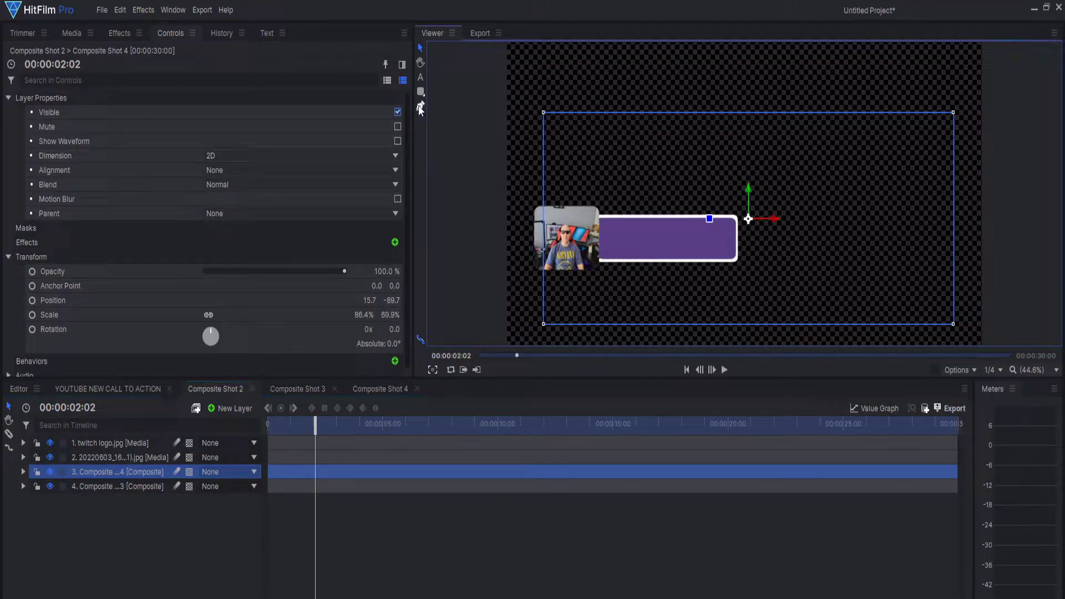
Step: Draw a closed four-point mask around the logo and outline area on Composite Shot 4
{"action": "left_click", "coordinate": [549, 187]}
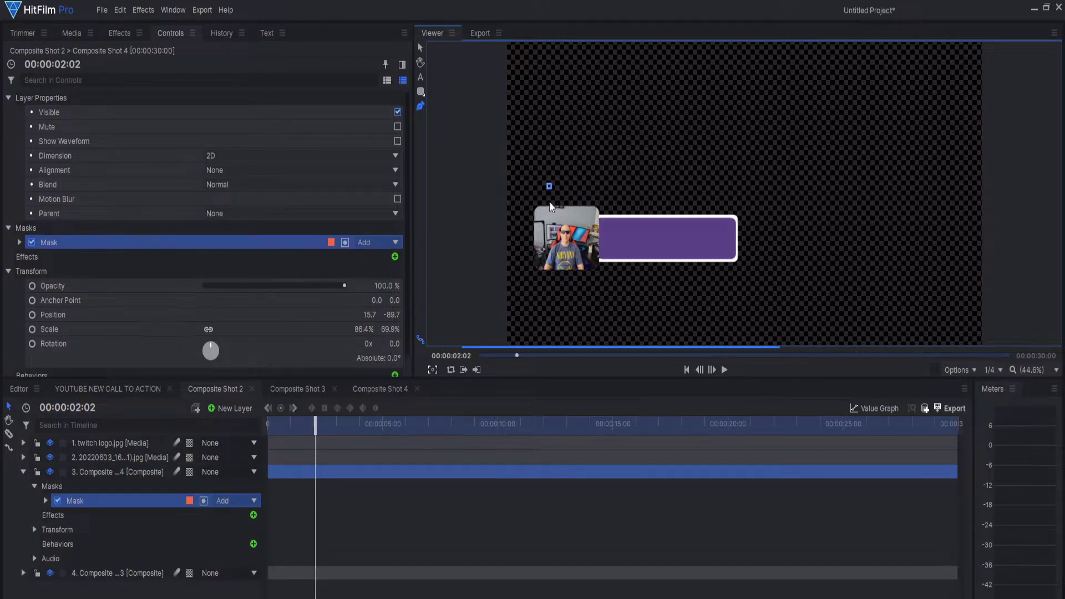
{"action": "left_click", "coordinate": [545, 293]}
{"action": "left_click", "coordinate": [765, 304]}
{"action": "left_click", "coordinate": [761, 176]}
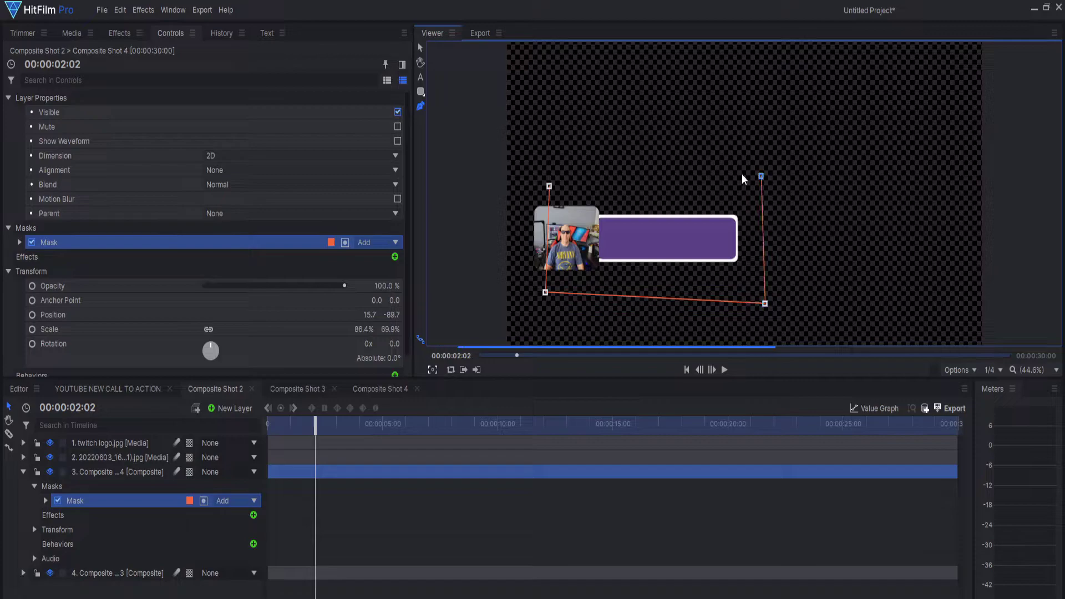
{"action": "left_click", "coordinate": [550, 187]}
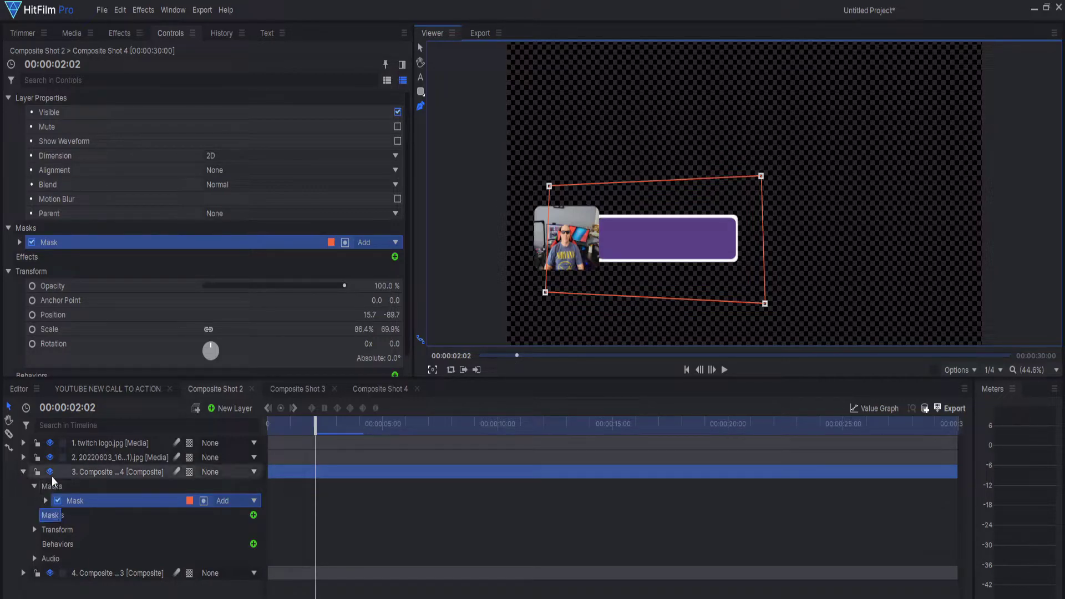
Step: Invert the mask and return the playhead to where the Twitch logo shows
{"action": "left_click", "coordinate": [35, 530]}
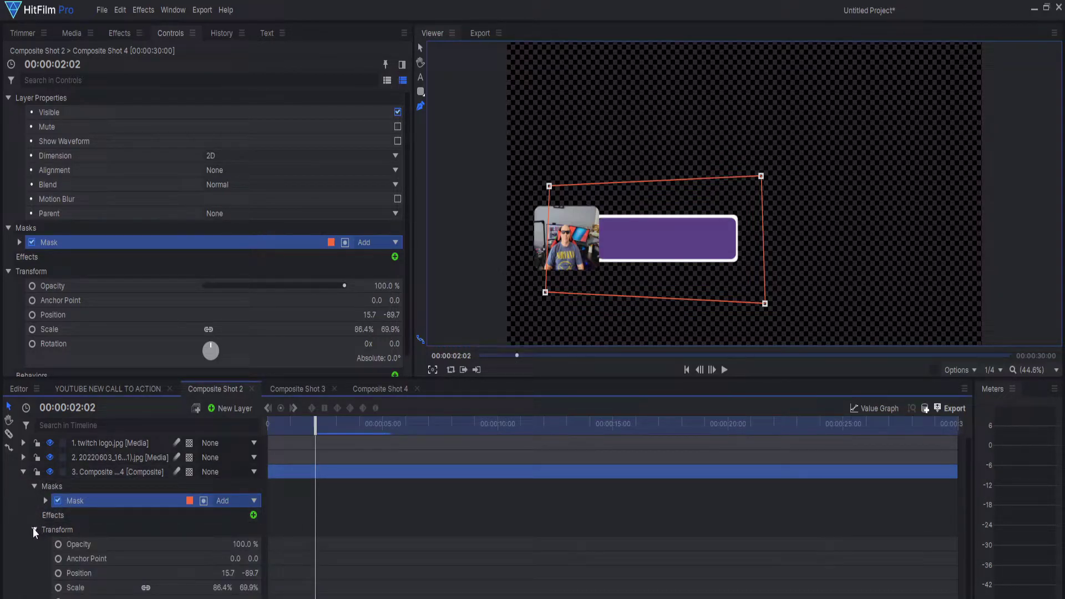
{"action": "left_click", "coordinate": [34, 530]}
{"action": "left_click", "coordinate": [45, 501]}
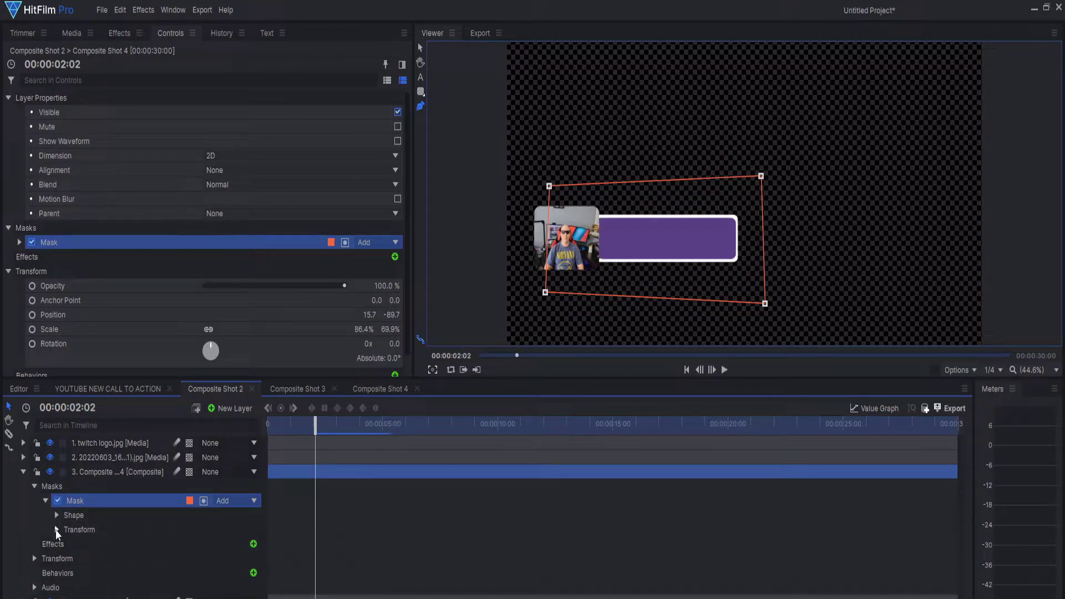
{"action": "left_click", "coordinate": [56, 530]}
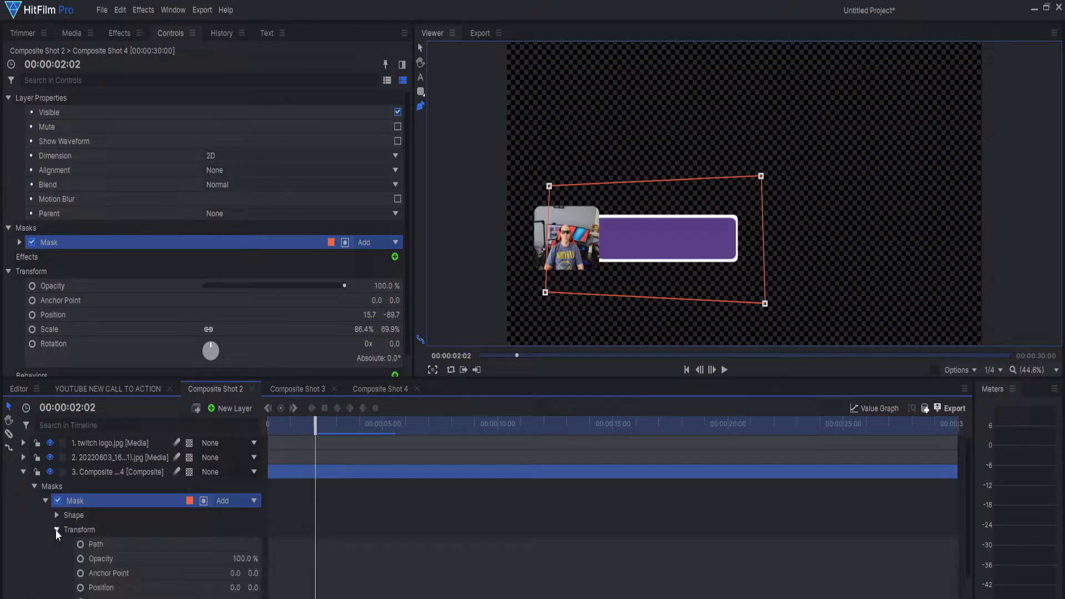
{"action": "left_click", "coordinate": [203, 501]}
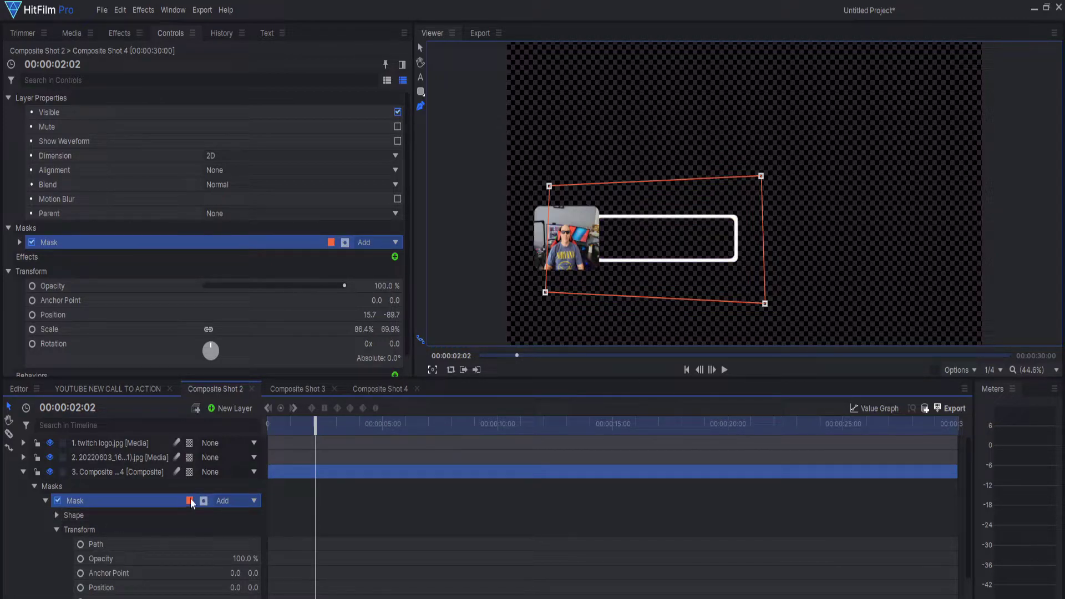
{"action": "scroll", "coordinate": [100, 529], "scroll_direction": "down", "scroll_amount": 1}
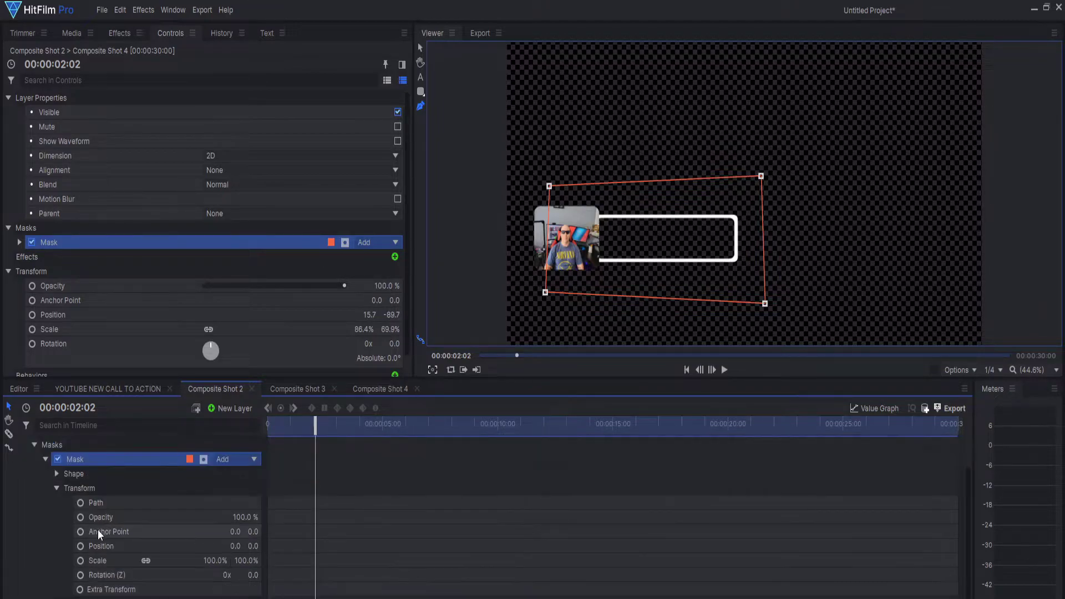
{"action": "left_click_drag", "start_coordinate": [318, 424], "coordinate": [281, 429]}
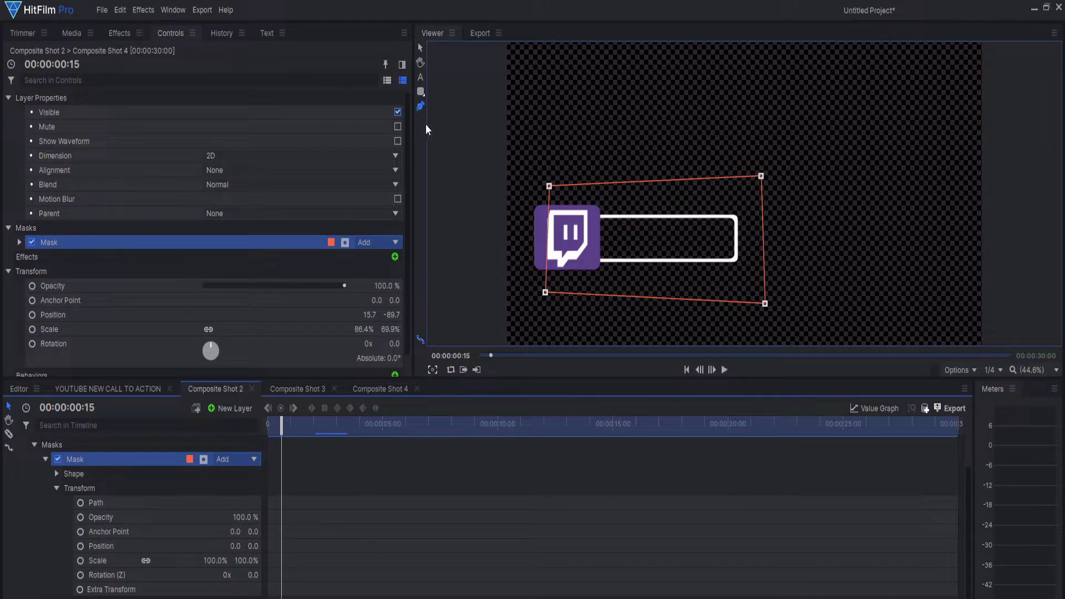
Step: Keyframe the mask sliding from position 0, 0 to 1175.0, 19.2 near 00:00:01:04, eased
{"action": "left_click", "coordinate": [421, 48]}
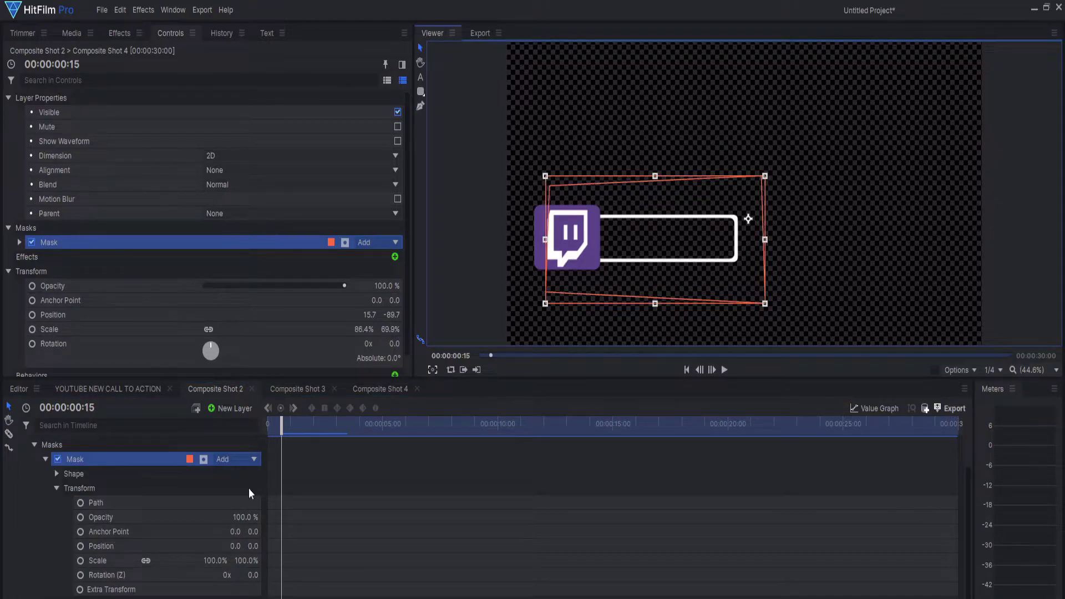
{"action": "left_click", "coordinate": [81, 545]}
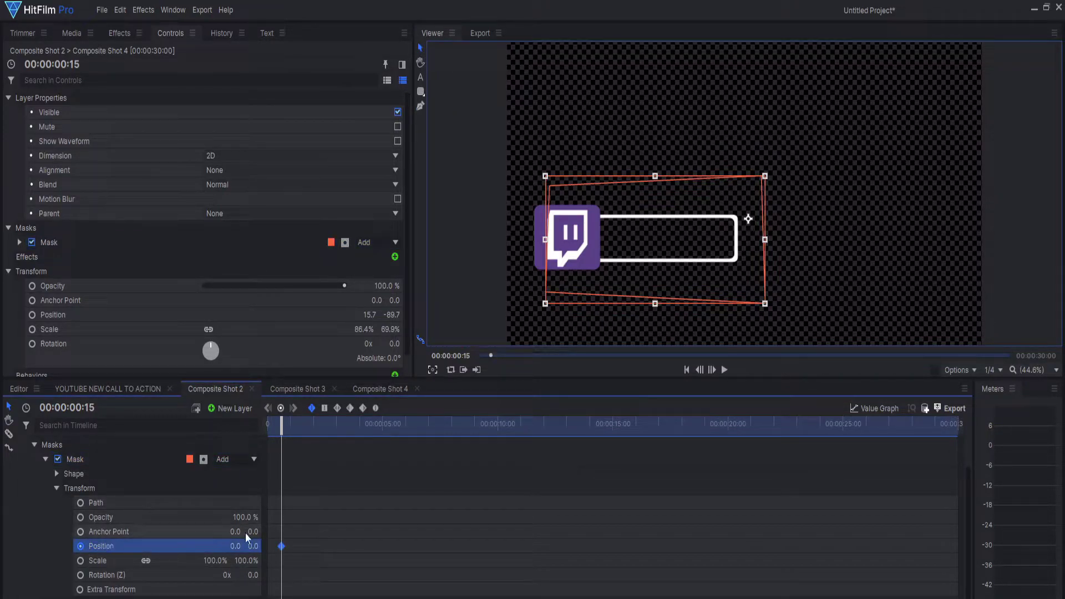
{"action": "left_click_drag", "start_coordinate": [279, 426], "coordinate": [298, 430]}
{"action": "left_click_drag", "start_coordinate": [635, 254], "coordinate": [881, 255]}
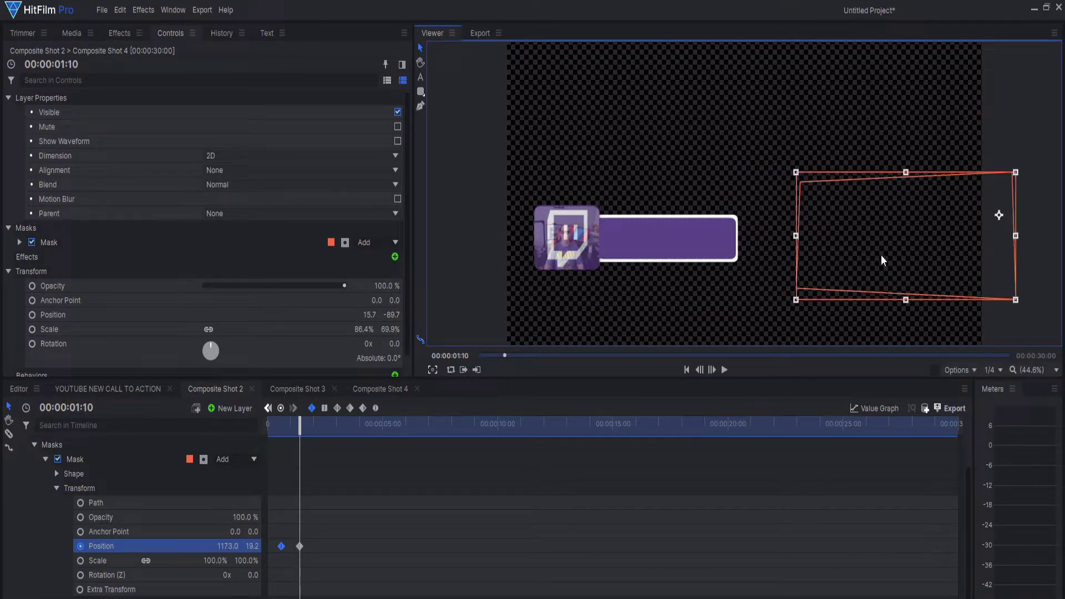
{"action": "left_click_drag", "start_coordinate": [318, 567], "coordinate": [278, 535]}
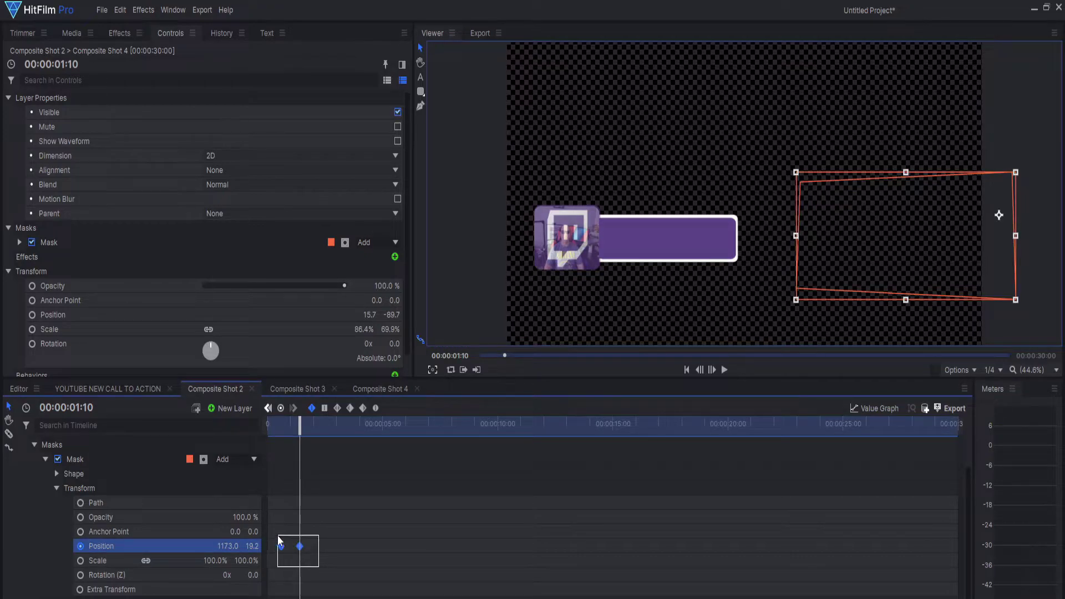
{"action": "left_click", "coordinate": [337, 408]}
Step: Preview the wipe, shift both position keyframes slightly later, and preview again
{"action": "left_click_drag", "start_coordinate": [299, 427], "coordinate": [271, 427]}
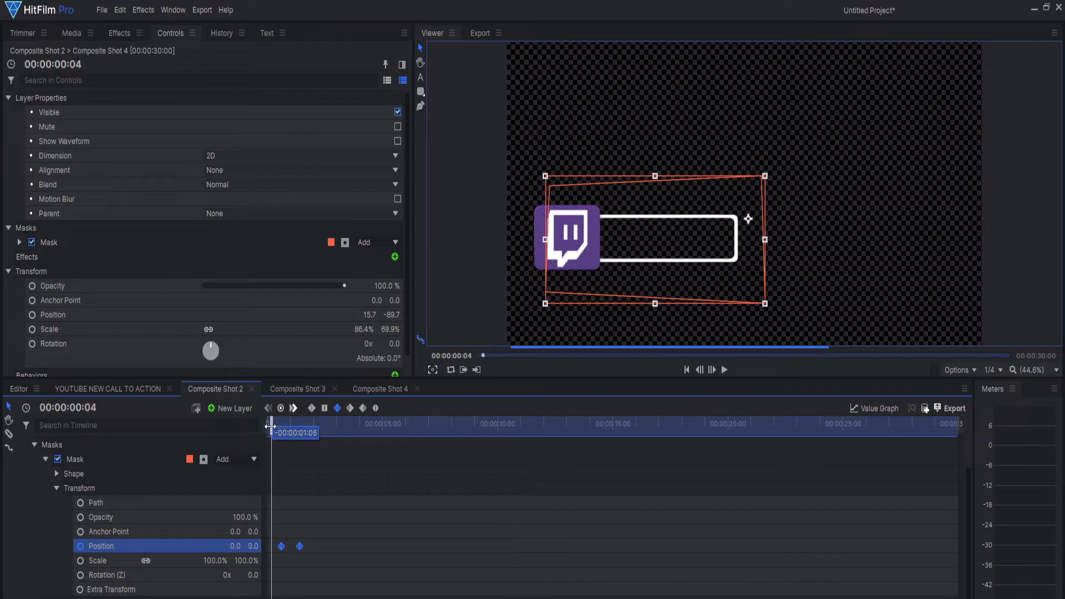
{"action": "left_click", "coordinate": [724, 372]}
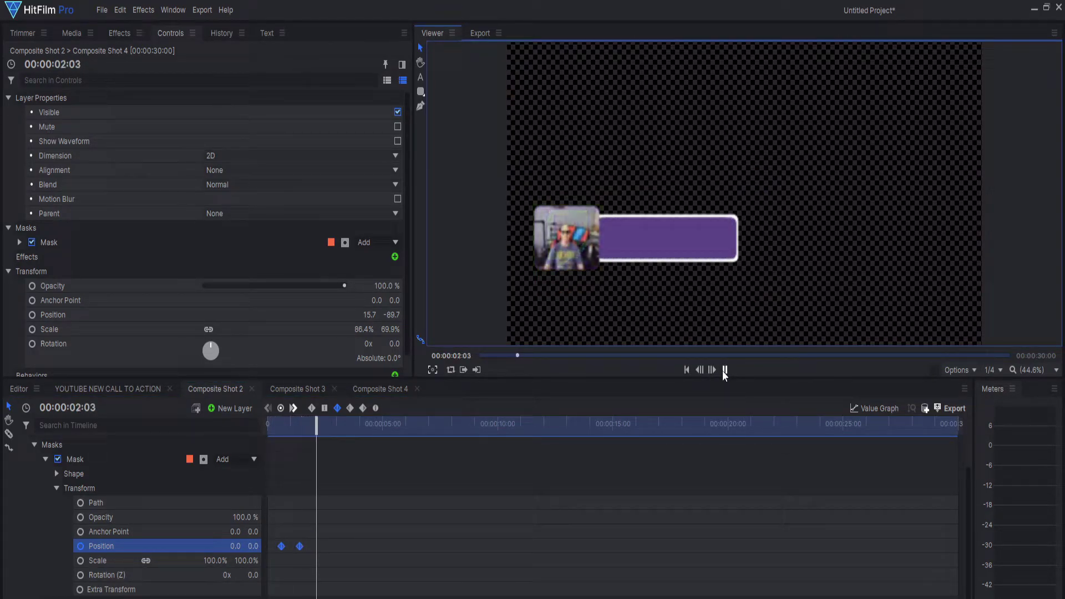
{"action": "left_click", "coordinate": [722, 371]}
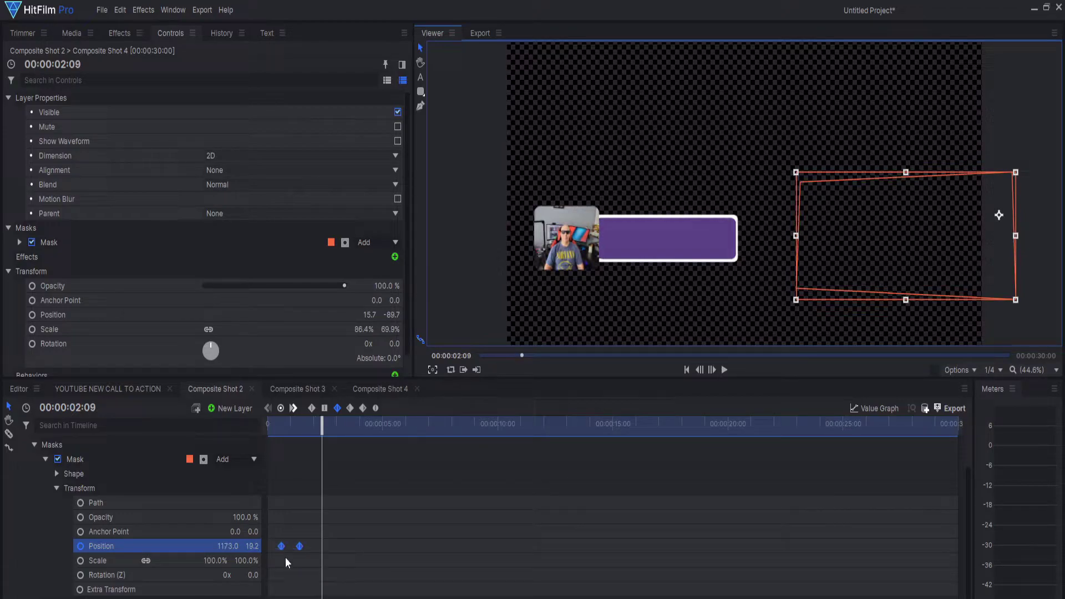
{"action": "left_click_drag", "start_coordinate": [281, 548], "coordinate": [289, 547]}
{"action": "left_click_drag", "start_coordinate": [324, 427], "coordinate": [258, 428]}
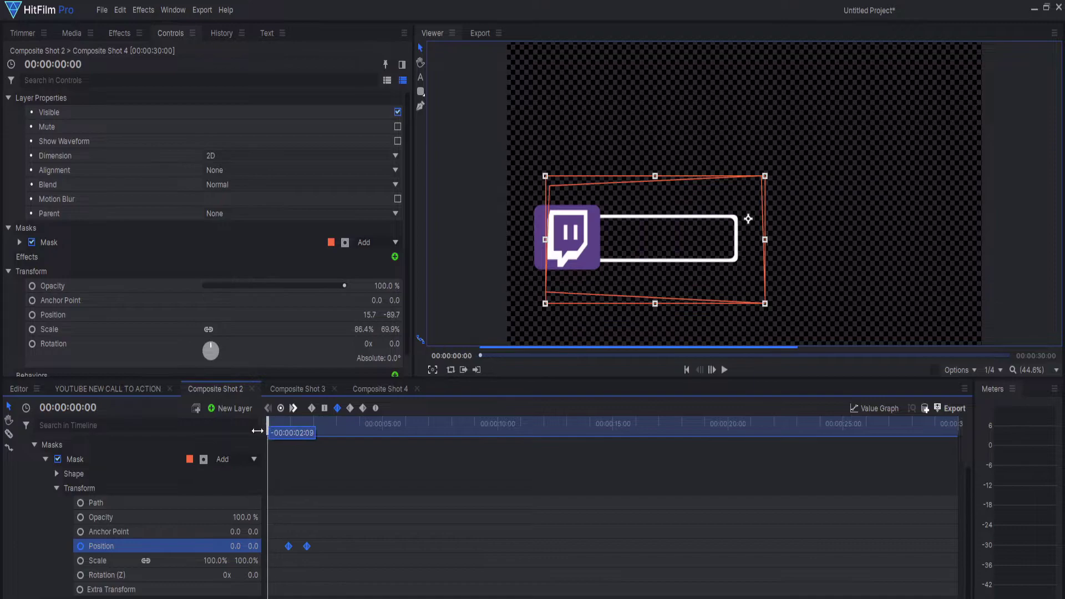
{"action": "left_click", "coordinate": [724, 370]}
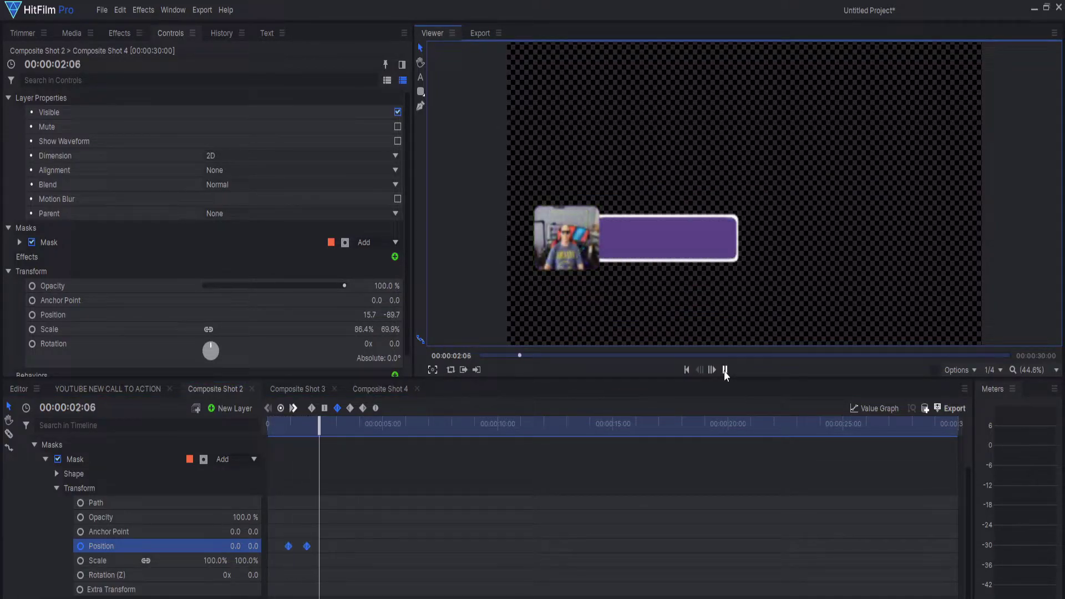
{"action": "left_click", "coordinate": [724, 370]}
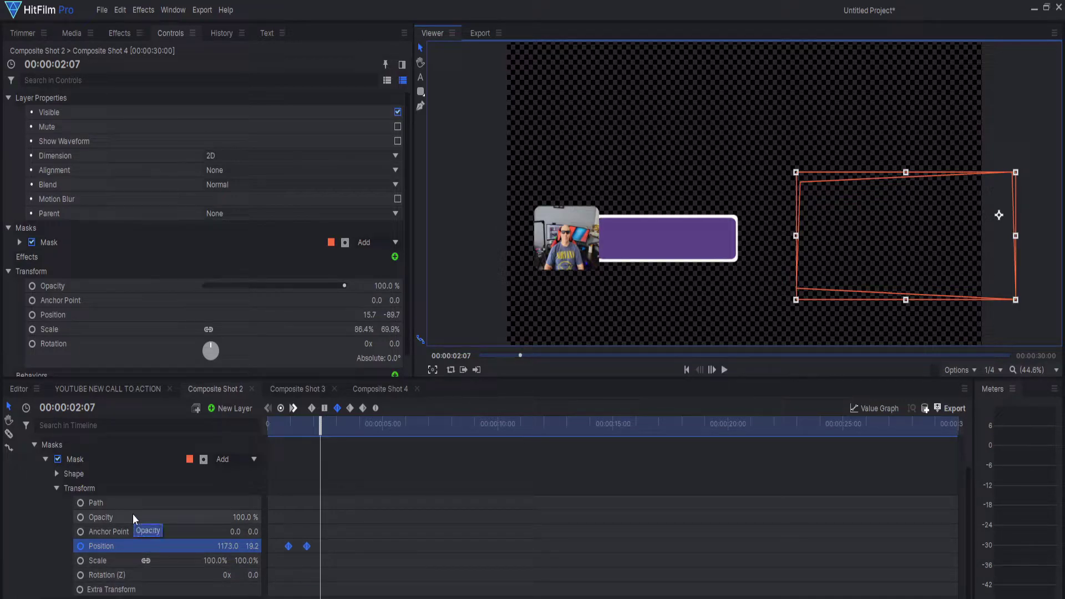
Step: Copy the sliding mask from the Composite Shot 4 layer
{"action": "scroll", "coordinate": [84, 505], "scroll_direction": "up", "scroll_amount": 3}
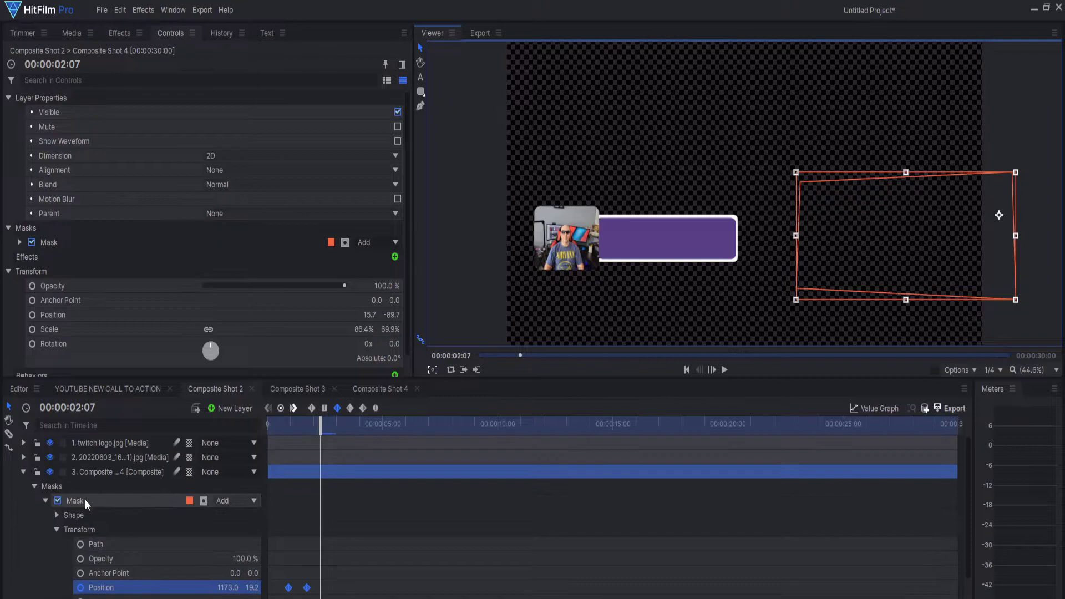
{"action": "left_click", "coordinate": [119, 502]}
{"action": "right_click", "coordinate": [120, 502]}
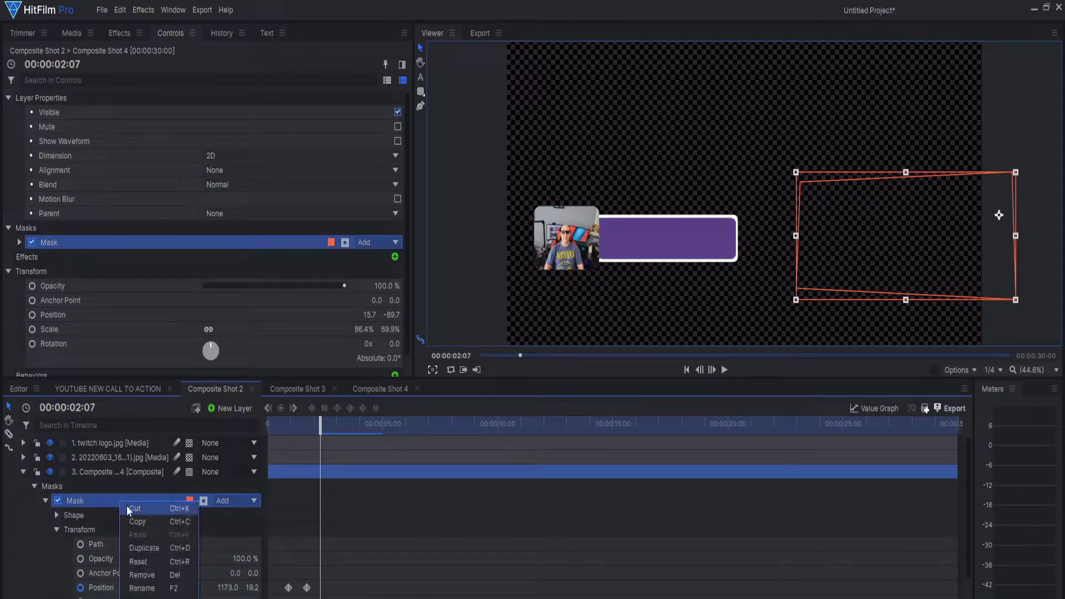
{"action": "left_click", "coordinate": [134, 520]}
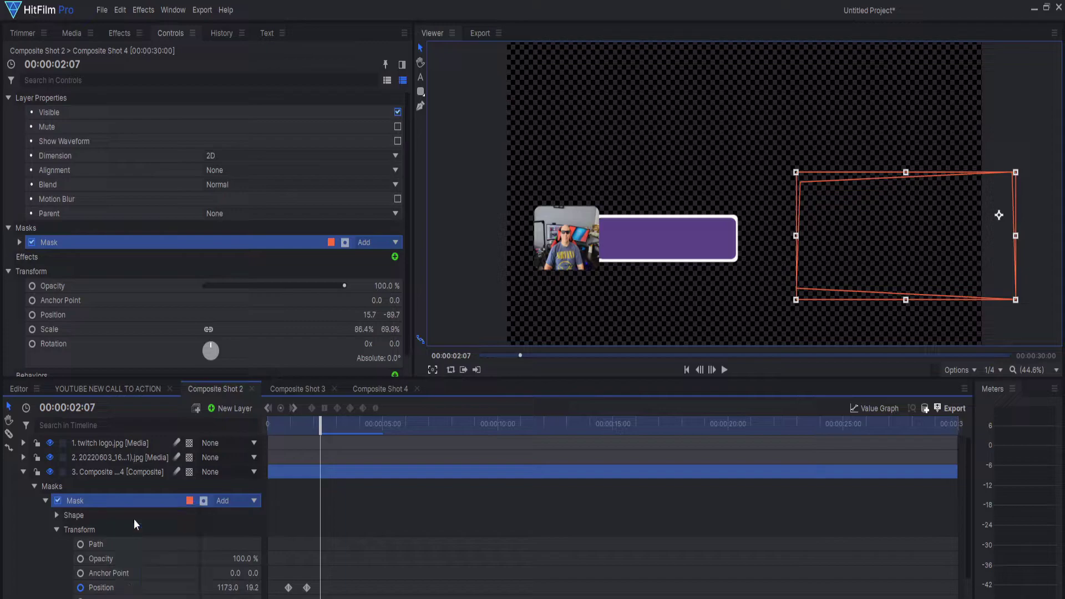
{"action": "left_click", "coordinate": [23, 472]}
Step: Paste the copied mask onto the Composite Shot 3 layer, toggling its visibility
{"action": "left_click", "coordinate": [108, 488]}
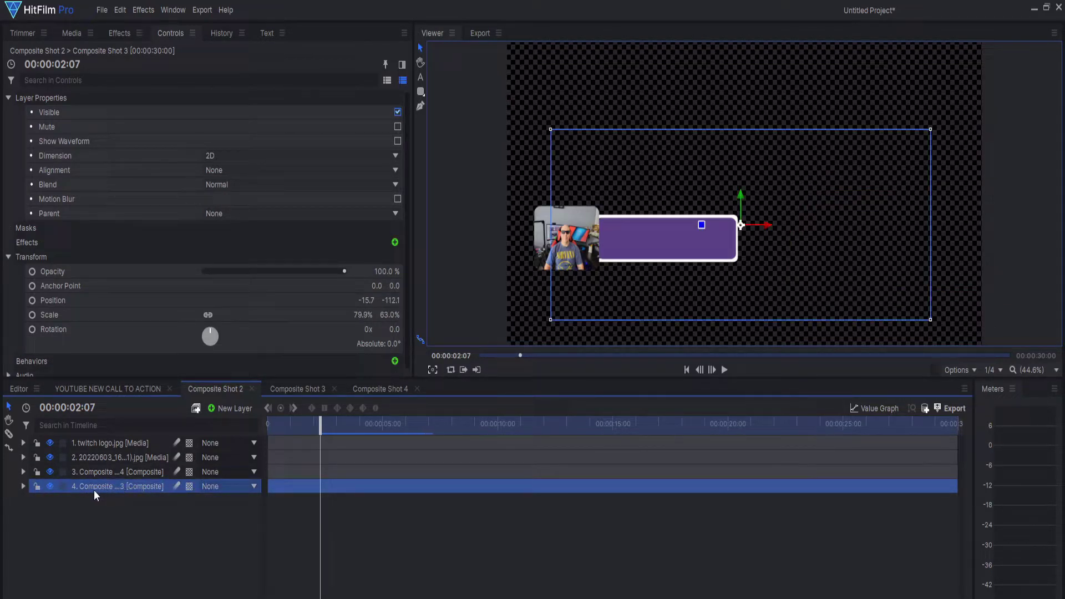
{"action": "left_click", "coordinate": [50, 486]}
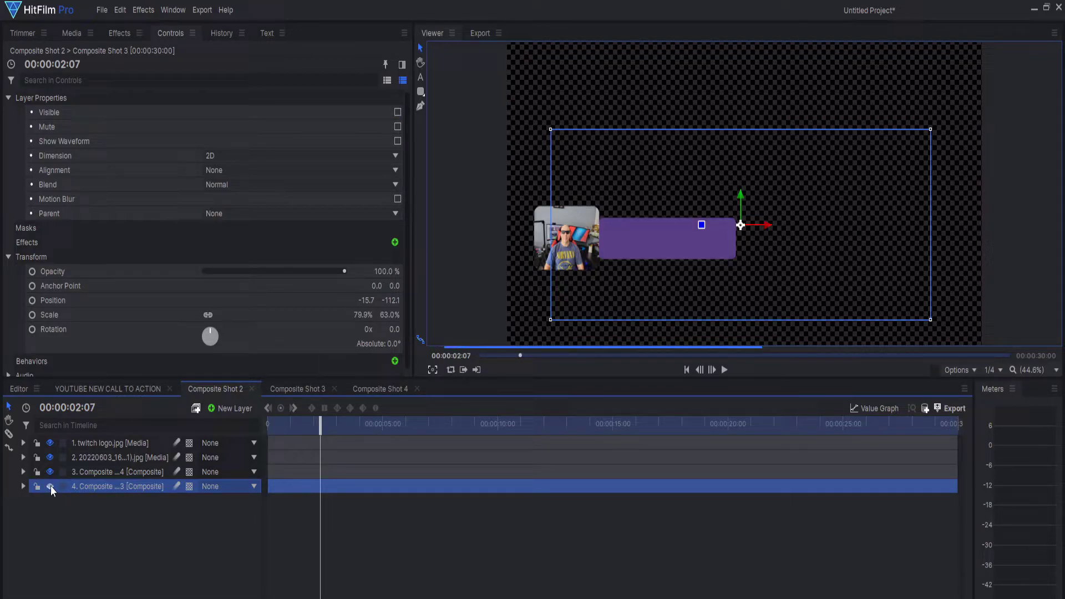
{"action": "left_click", "coordinate": [24, 486]}
{"action": "left_click", "coordinate": [45, 504]}
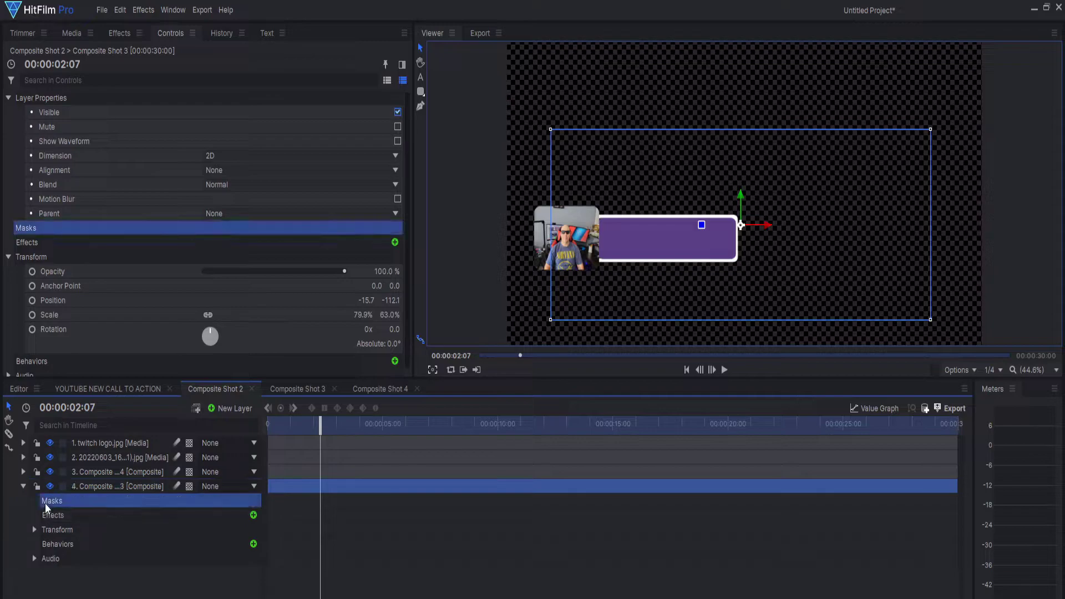
{"action": "right_click", "coordinate": [65, 503]}
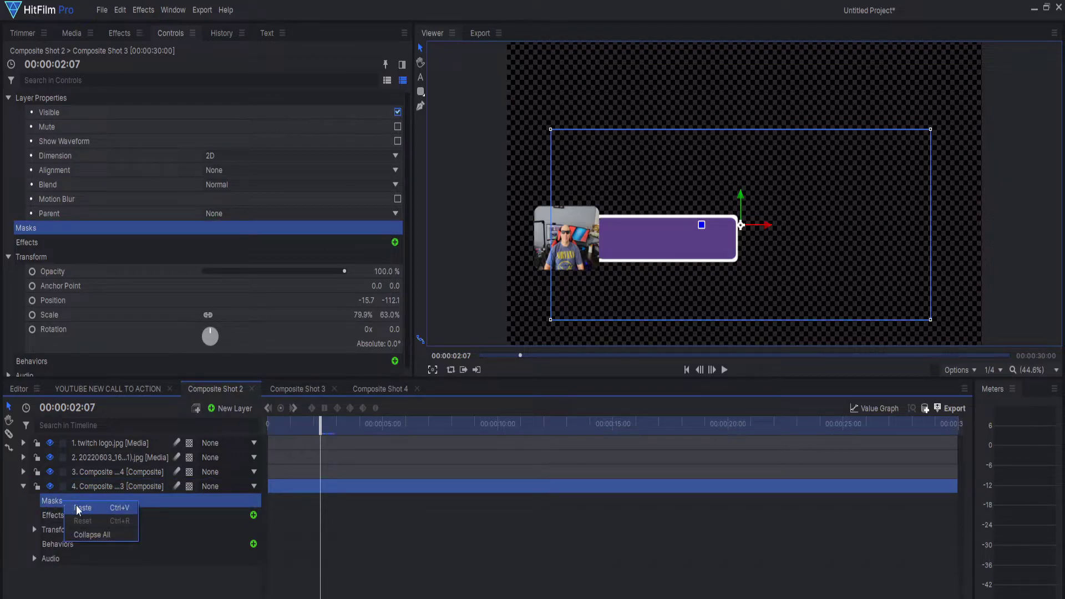
{"action": "left_click", "coordinate": [80, 509]}
Step: Preview the overlay reveal from the start and collapse the Composite Shot 3 layer
{"action": "left_click_drag", "start_coordinate": [322, 427], "coordinate": [268, 427]}
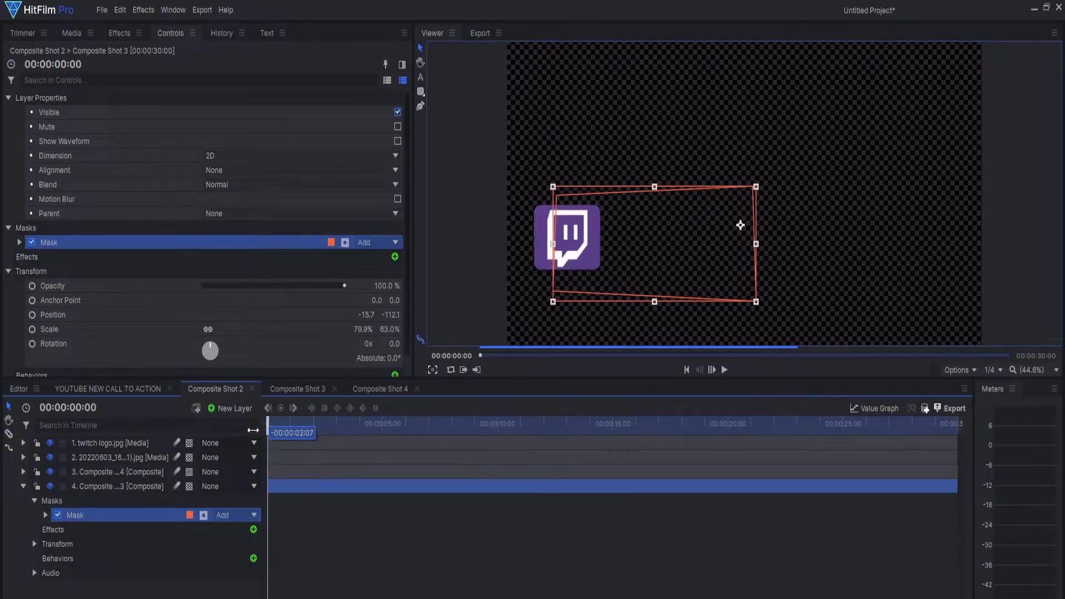
{"action": "left_click", "coordinate": [724, 371]}
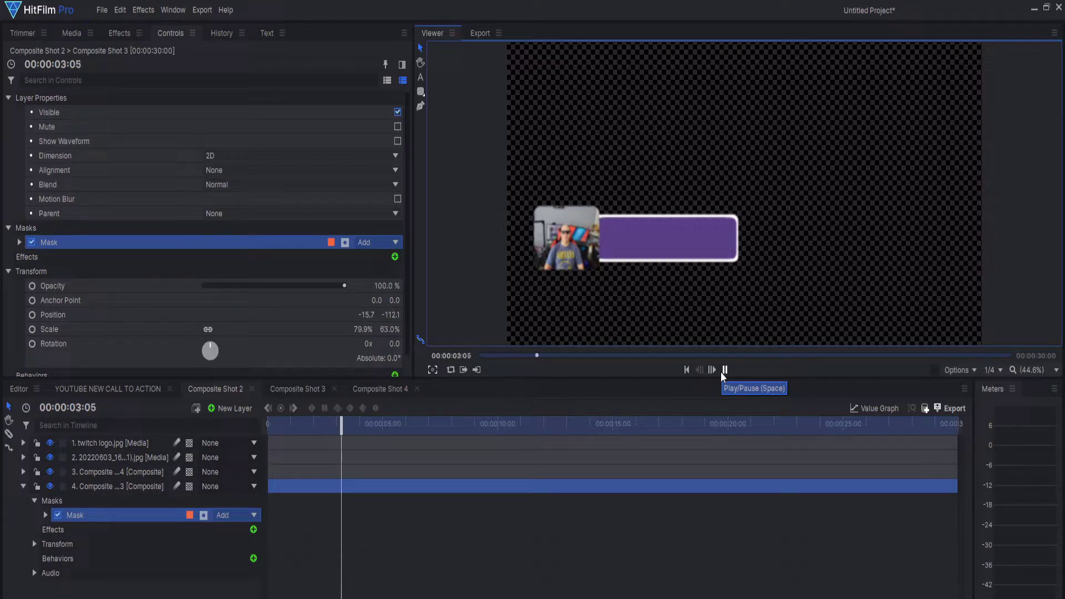
{"action": "left_click", "coordinate": [725, 370]}
{"action": "left_click_drag", "start_coordinate": [368, 432], "coordinate": [268, 432]}
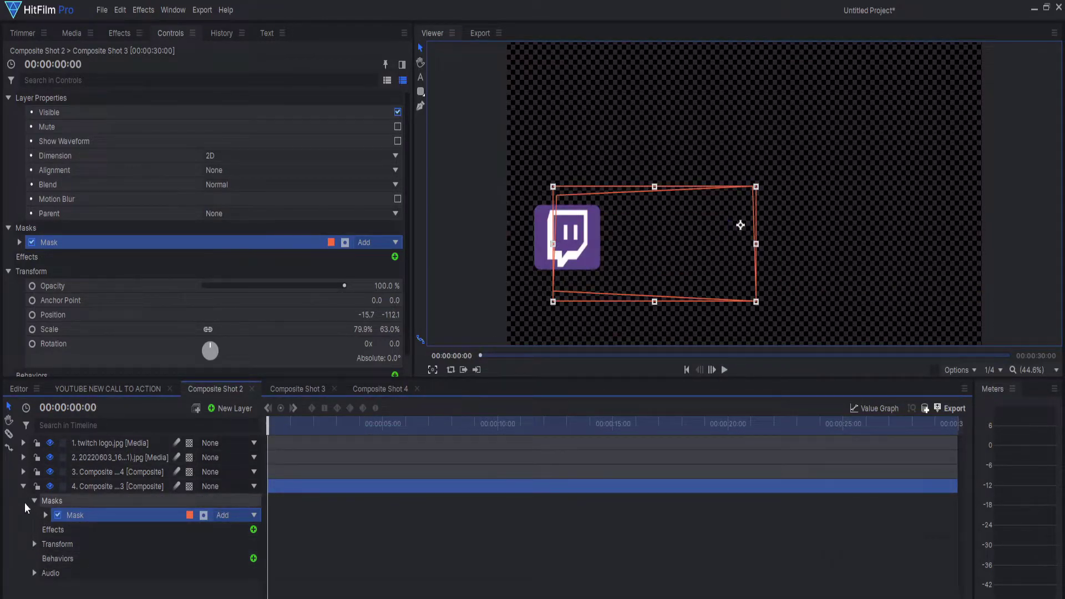
{"action": "left_click", "coordinate": [23, 486]}
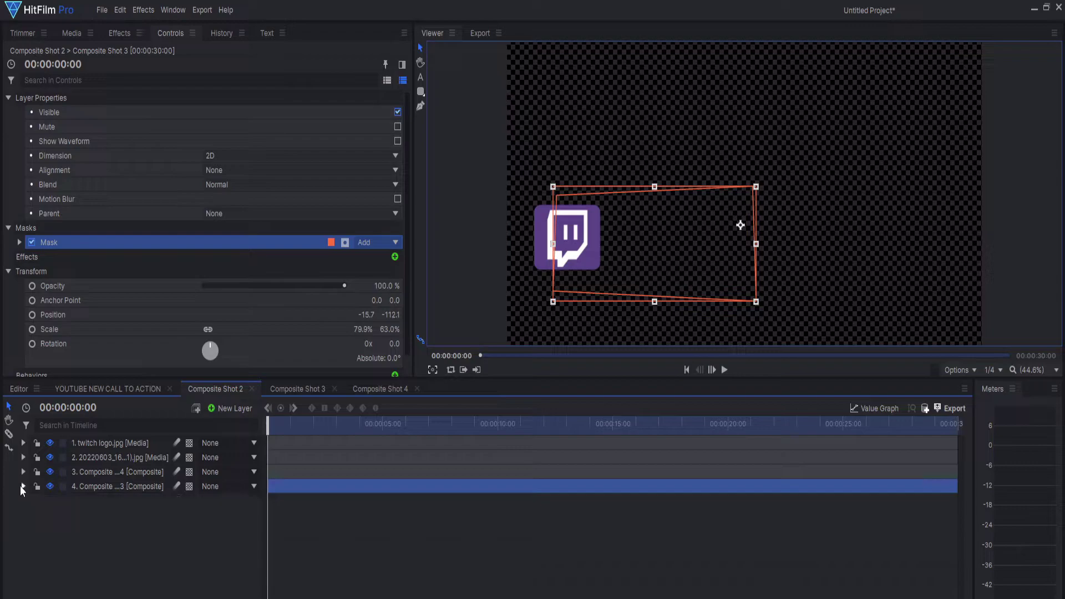
Step: Add a new text layer and set its font size to 111
{"action": "left_click", "coordinate": [227, 411]}
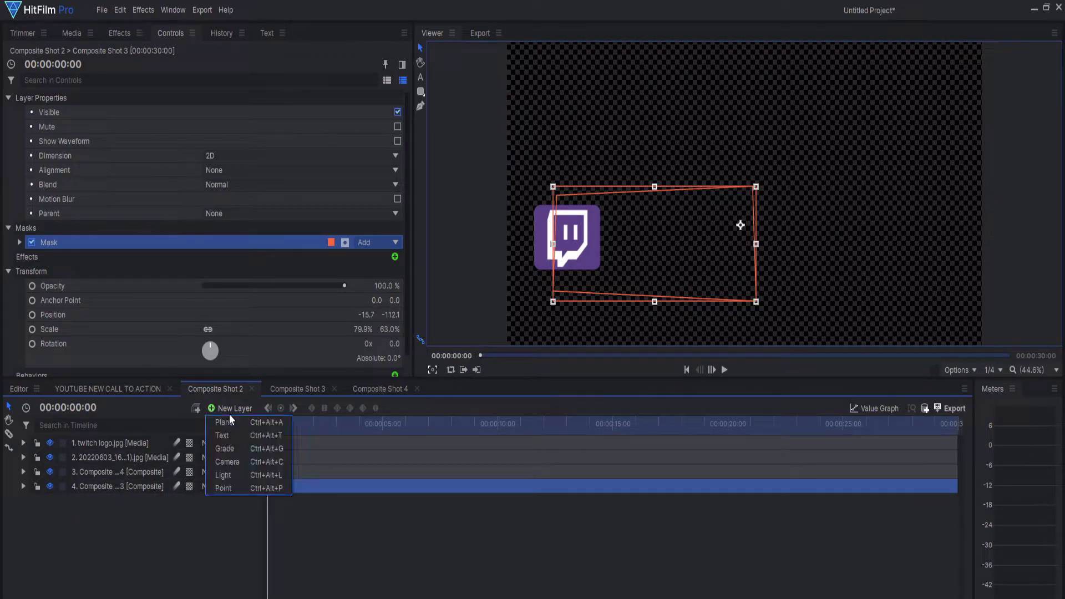
{"action": "left_click", "coordinate": [218, 434]}
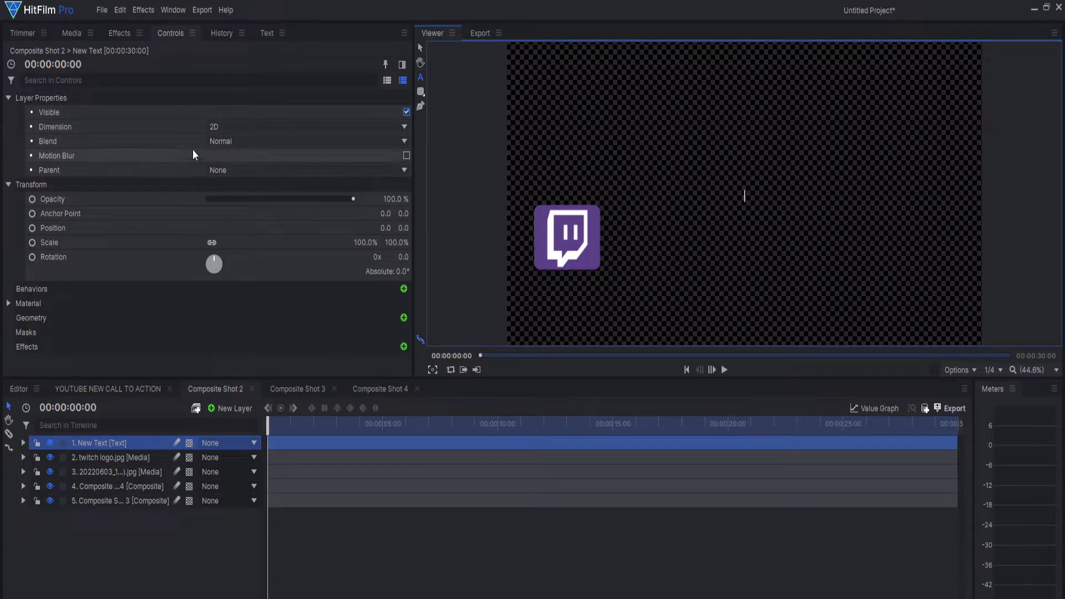
{"action": "left_click", "coordinate": [262, 32]}
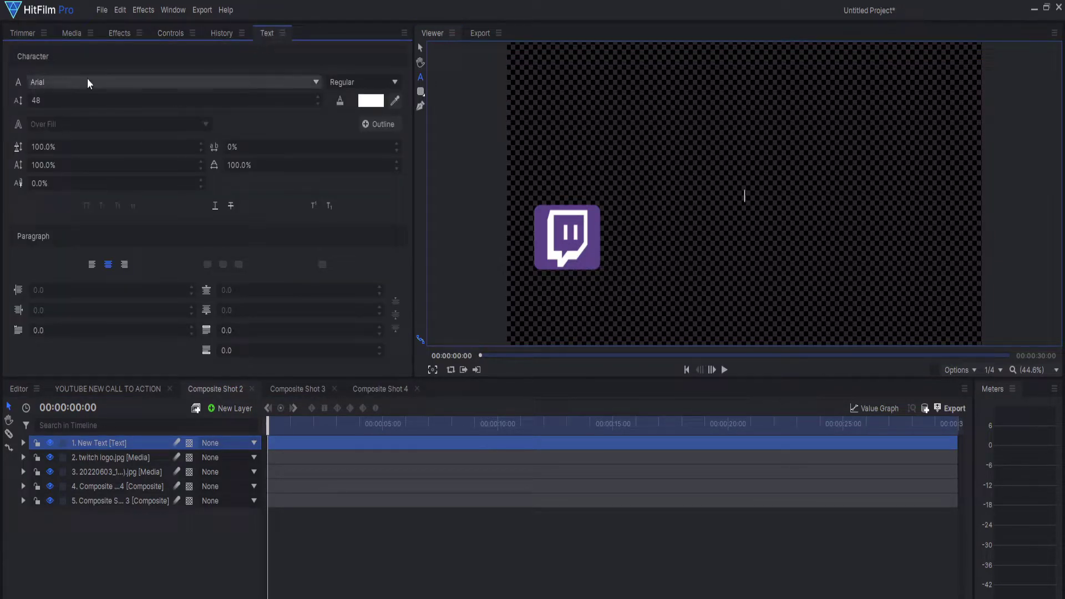
{"action": "left_click", "coordinate": [115, 105]}
{"action": "type", "text": "111"}
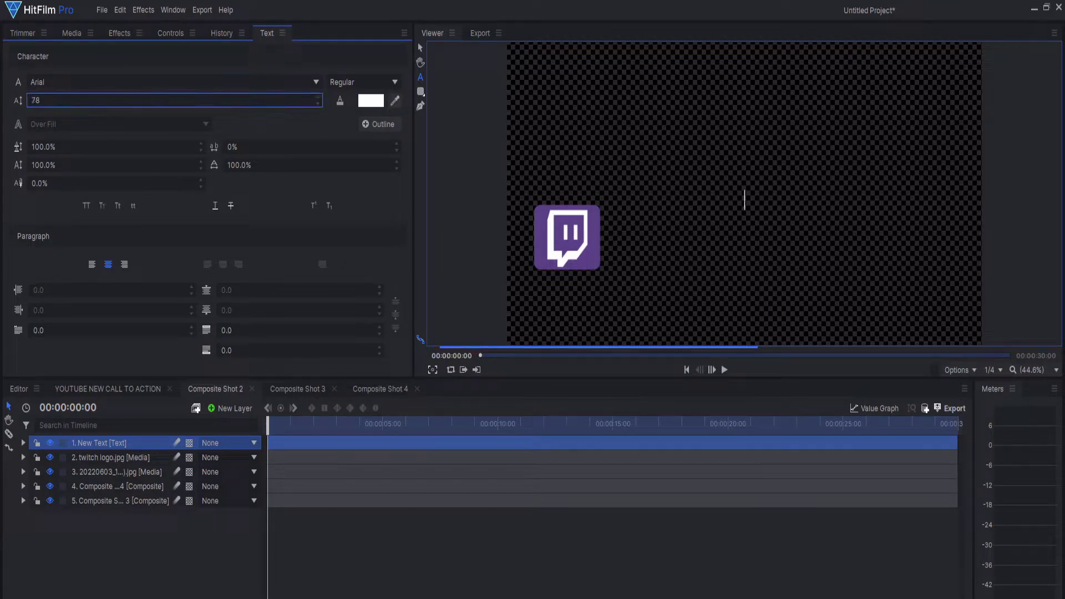
Step: Place the text anchor beside the Twitch logo and type the streamer's username
{"action": "left_click", "coordinate": [420, 49]}
{"action": "left_click_drag", "start_coordinate": [745, 194], "coordinate": [630, 241]}
{"action": "left_click", "coordinate": [420, 79]}
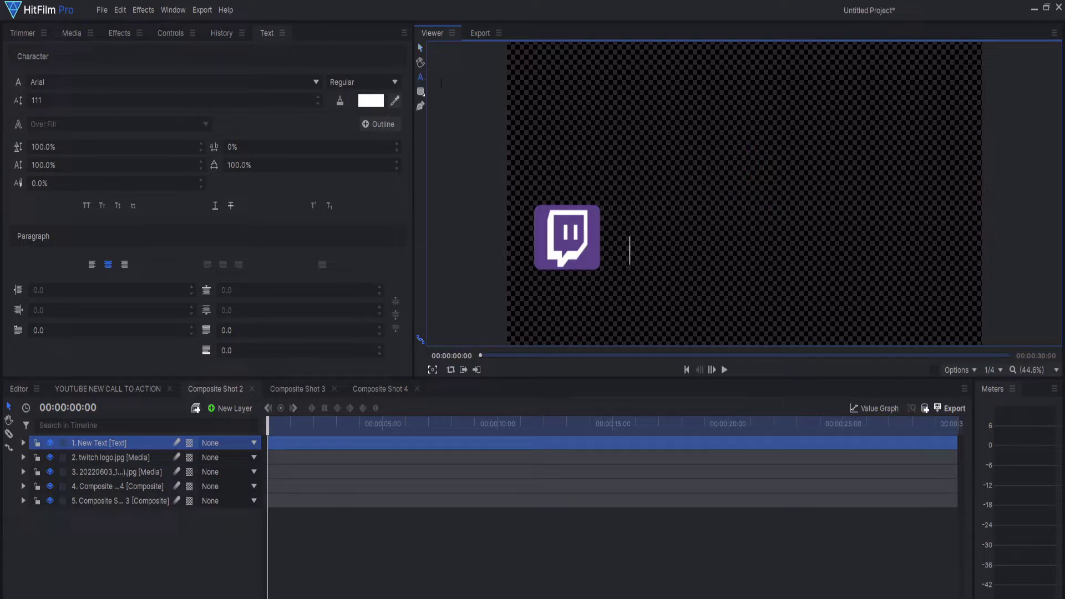
{"action": "type", "text": "p"}
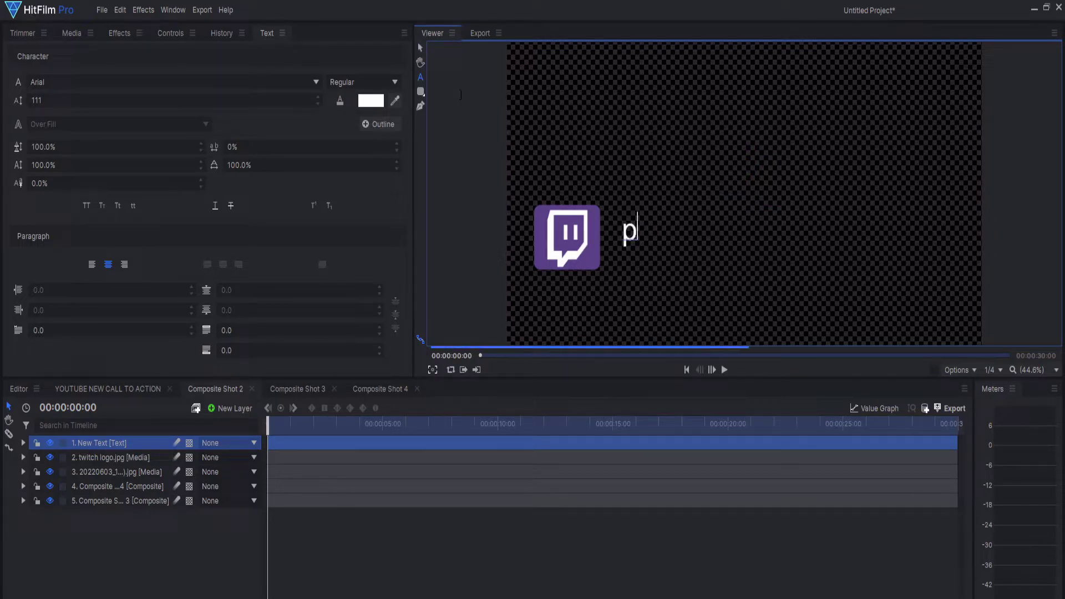
{"action": "key", "text": "BackSpace"}
{"action": "type", "text": "PROM"}
{"action": "key", "text": "BackSpace"}
{"action": "key", "text": "BackSpace"}
{"action": "key", "text": "BackSpace"}
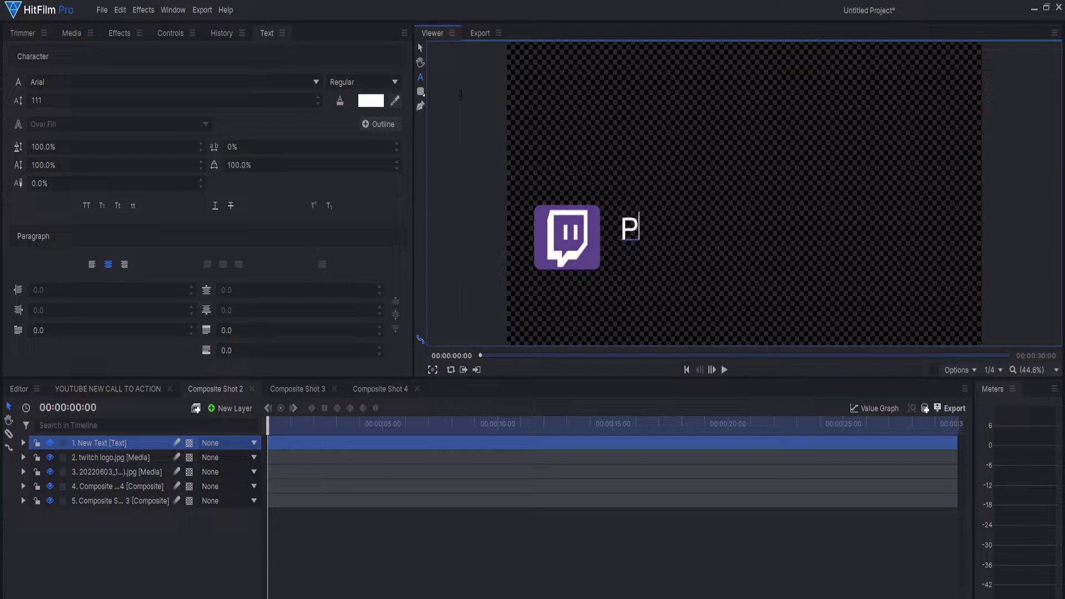
{"action": "type", "text": "rometheus"}
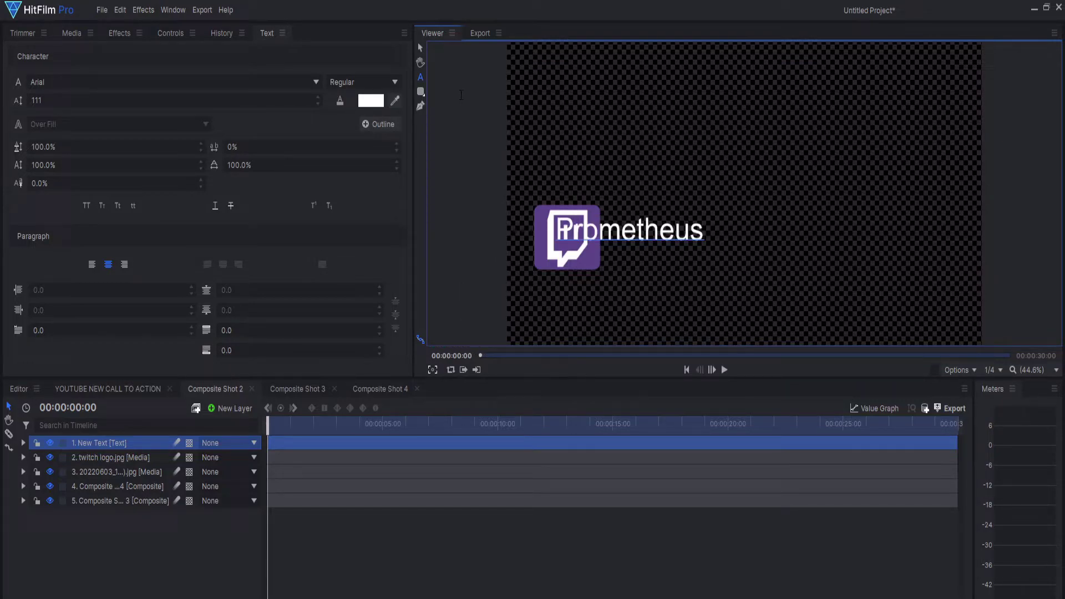
{"action": "type", "text": "_crr"}
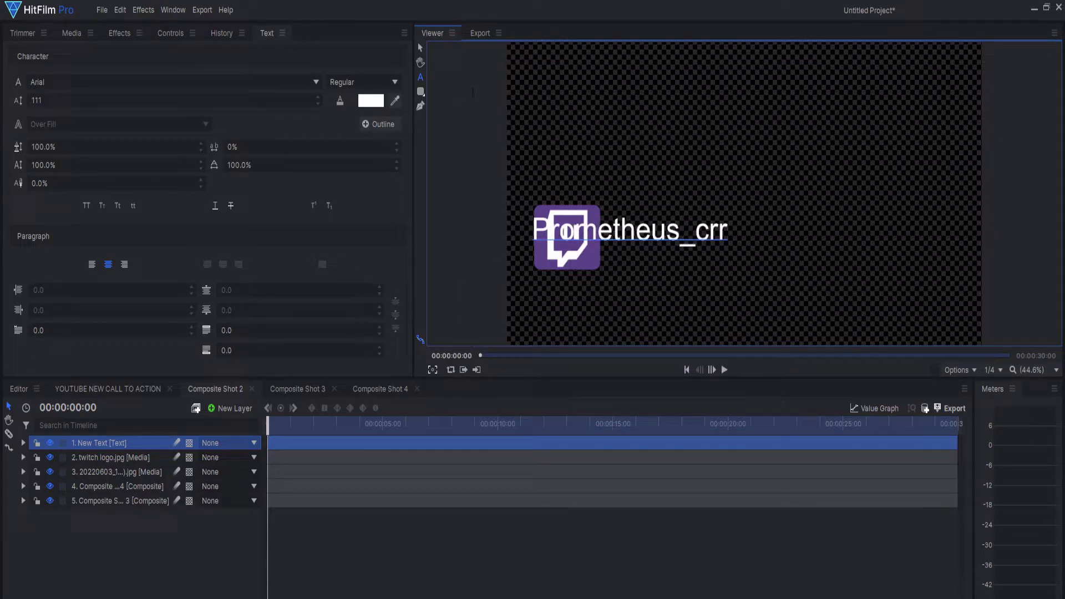
Step: Move the username text left onto the purple bar beside the photo
{"action": "left_click", "coordinate": [420, 49]}
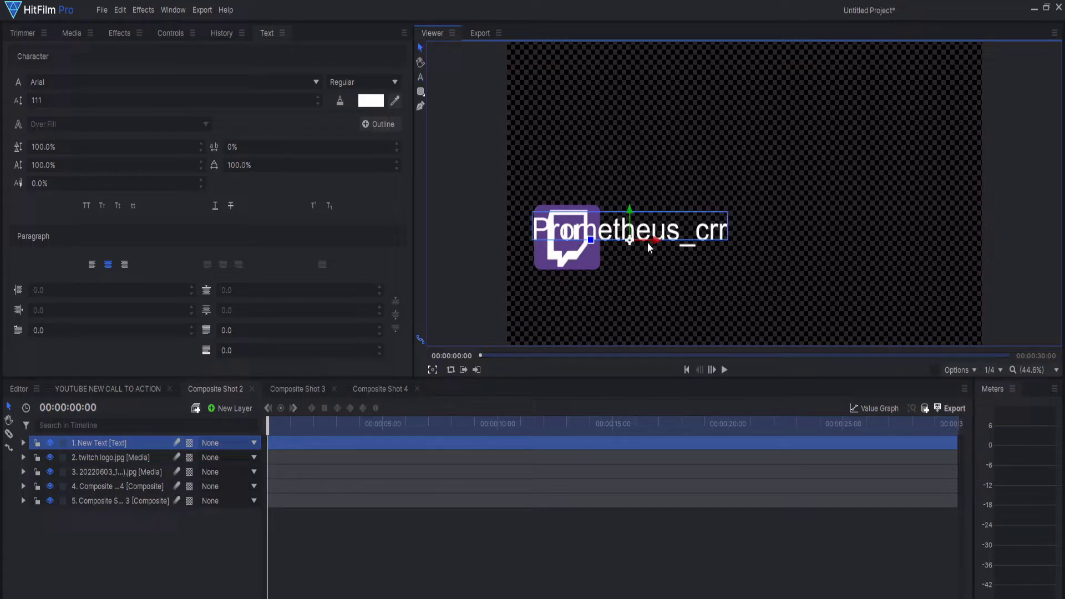
{"action": "left_click_drag", "start_coordinate": [654, 239], "coordinate": [702, 246]}
{"action": "left_click_drag", "start_coordinate": [270, 431], "coordinate": [346, 433]}
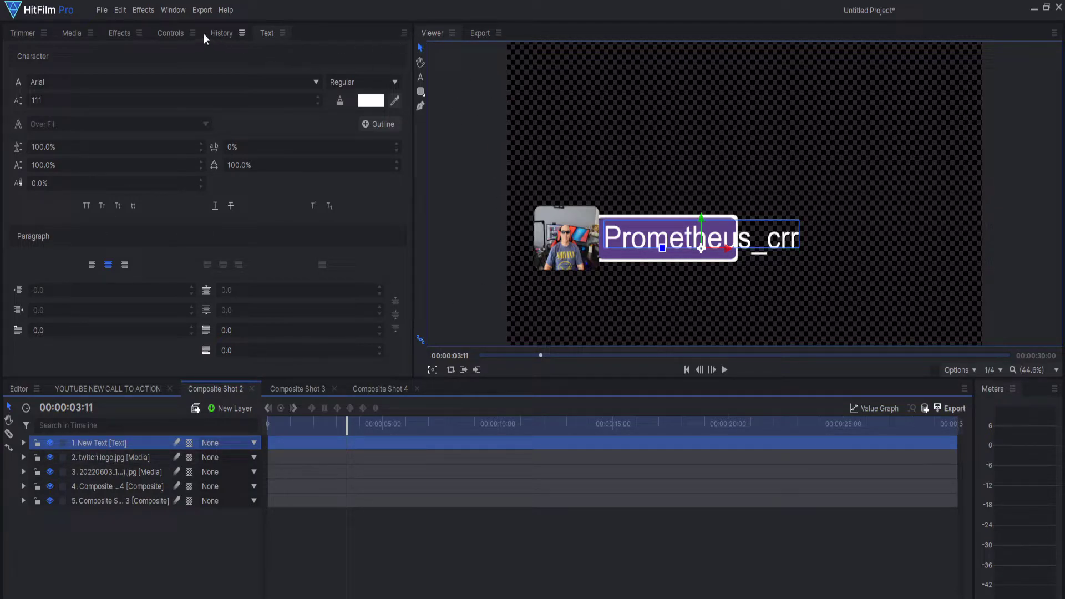
{"action": "left_click", "coordinate": [172, 31]}
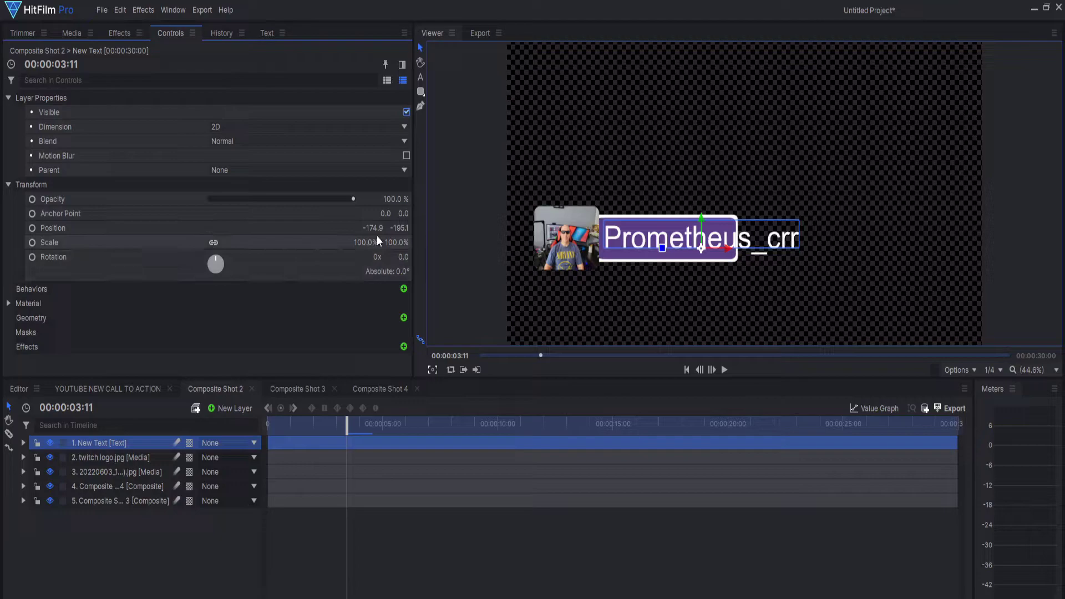
{"action": "left_click_drag", "start_coordinate": [365, 242], "coordinate": [344, 243]}
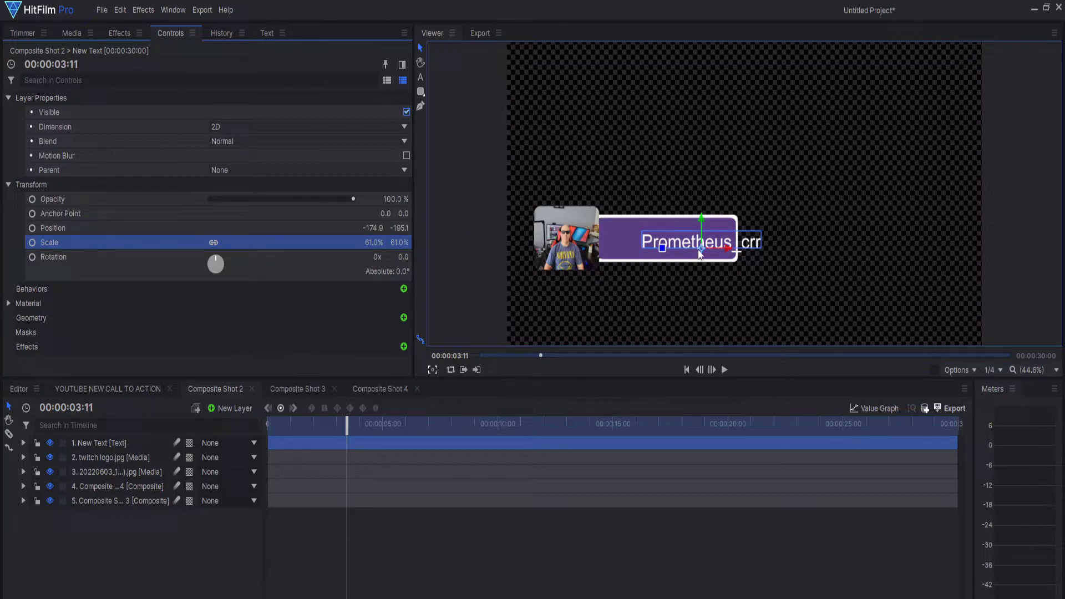
{"action": "left_click_drag", "start_coordinate": [702, 253], "coordinate": [661, 249]}
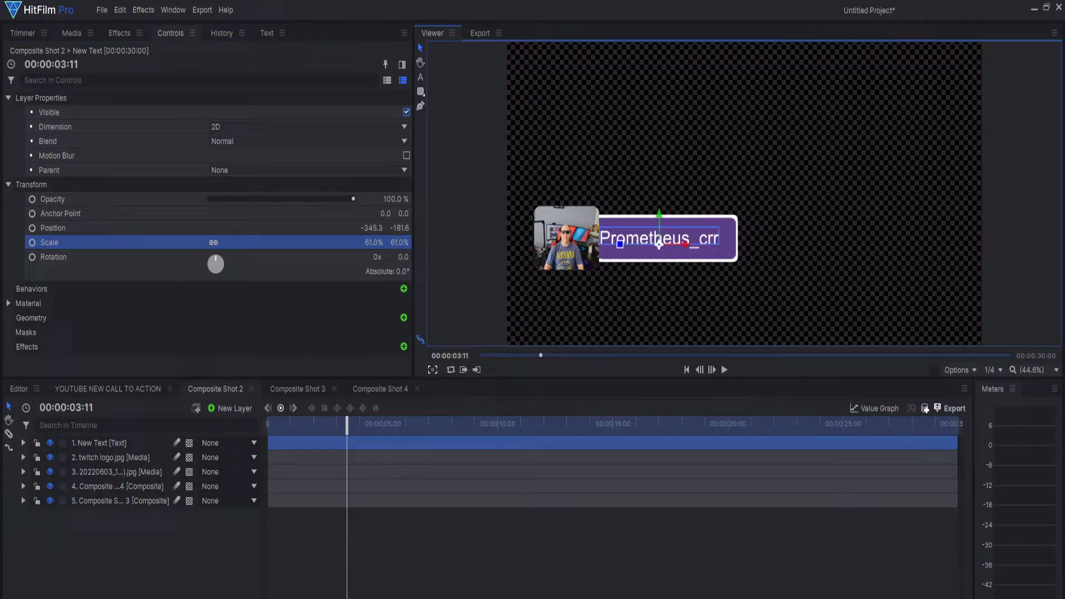
Step: Scale the username text to 48% and shift it further left inside the bar
{"action": "left_click_drag", "start_coordinate": [373, 250], "coordinate": [336, 250]}
{"action": "left_click_drag", "start_coordinate": [655, 254], "coordinate": [650, 243]}
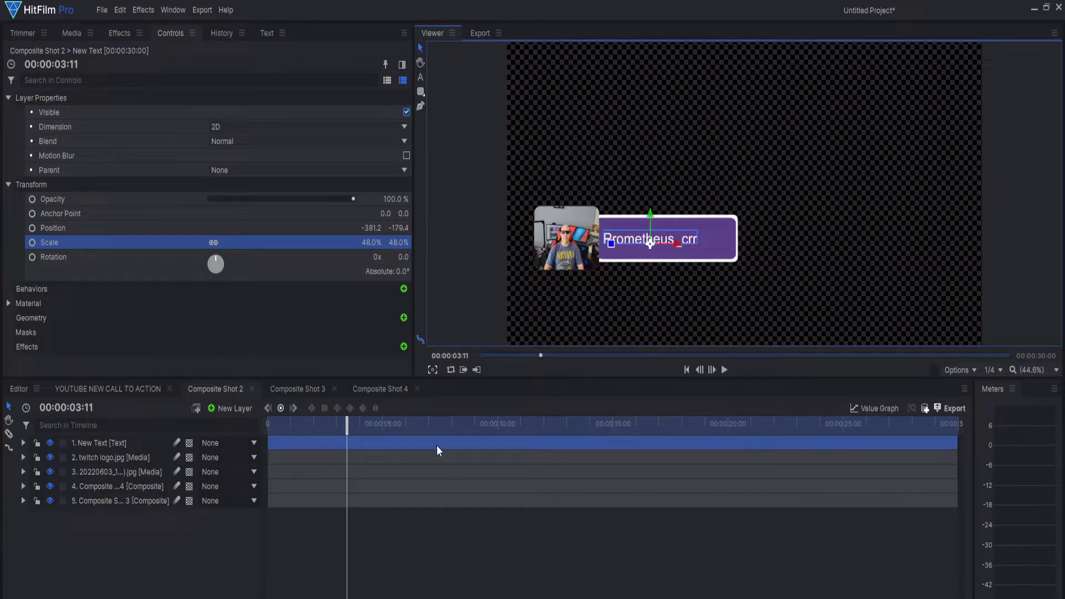
{"action": "left_click_drag", "start_coordinate": [347, 425], "coordinate": [312, 441]}
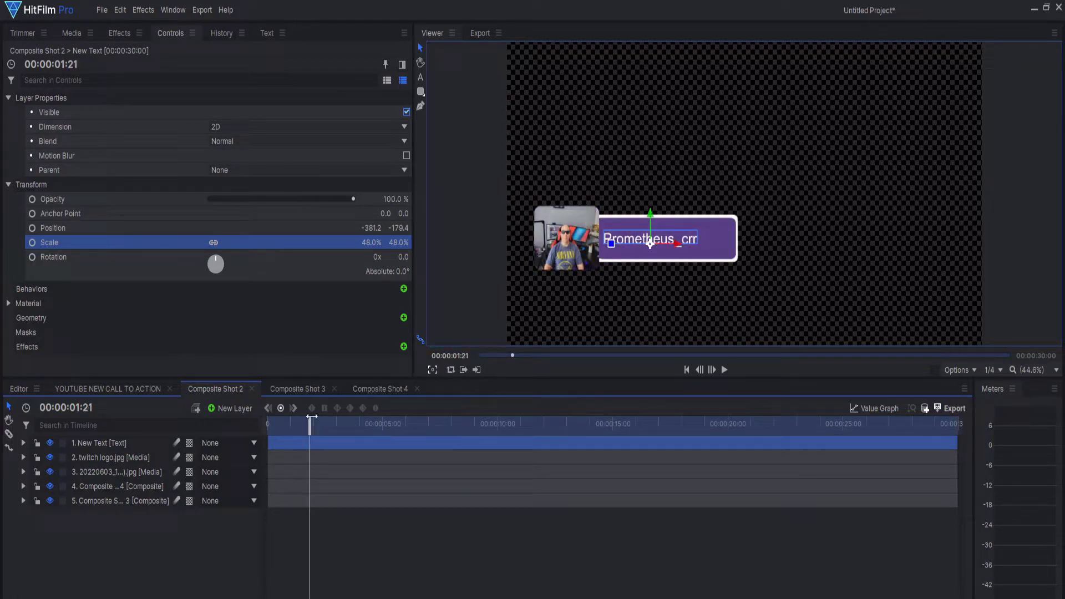
{"action": "left_click", "coordinate": [67, 443]}
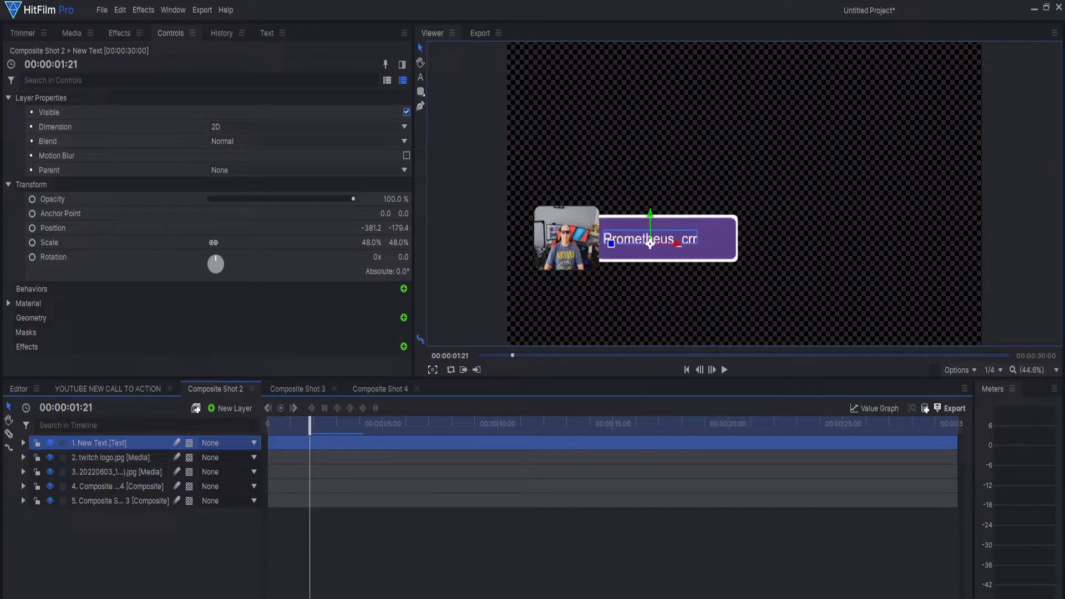
Step: Draw a four-point rectangular mask around the username text with the Pen tool
{"action": "left_click", "coordinate": [421, 106]}
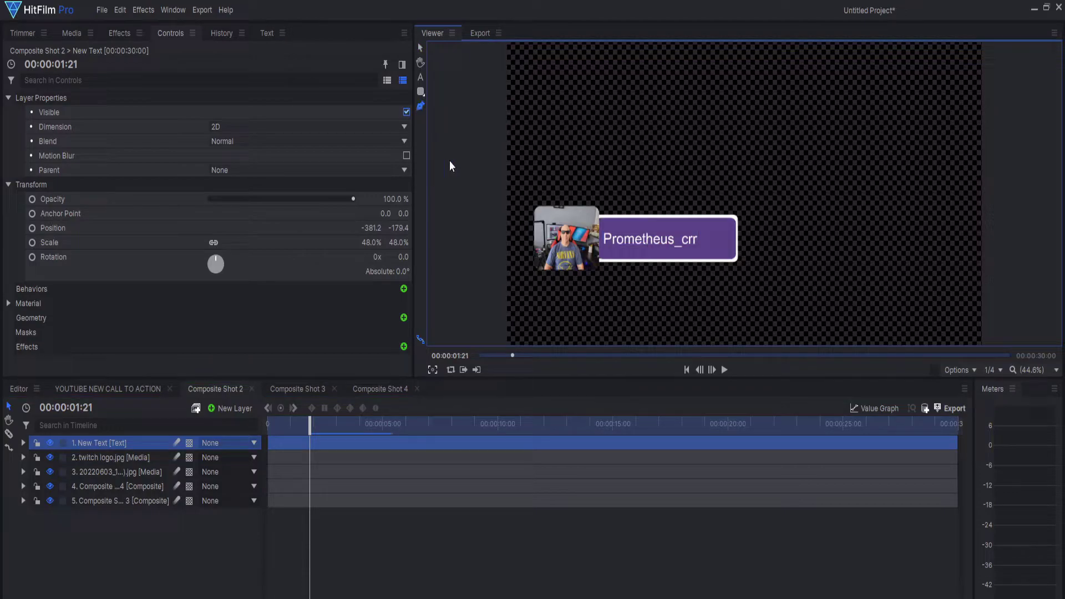
{"action": "left_click", "coordinate": [601, 219]}
{"action": "left_click", "coordinate": [599, 251]}
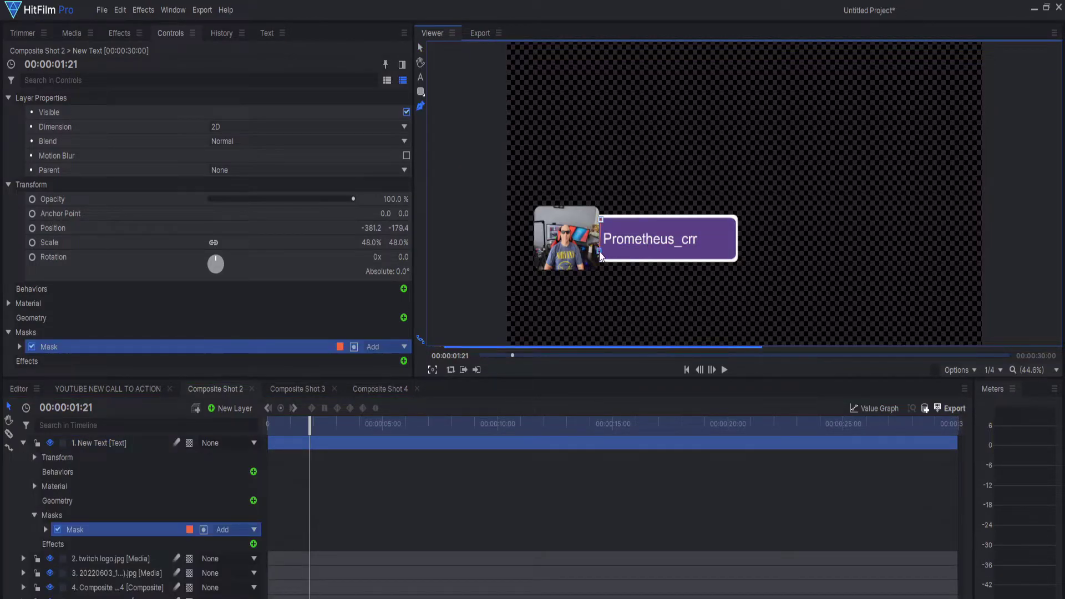
{"action": "left_click", "coordinate": [708, 251]}
{"action": "left_click", "coordinate": [704, 220]}
{"action": "left_click", "coordinate": [601, 220]}
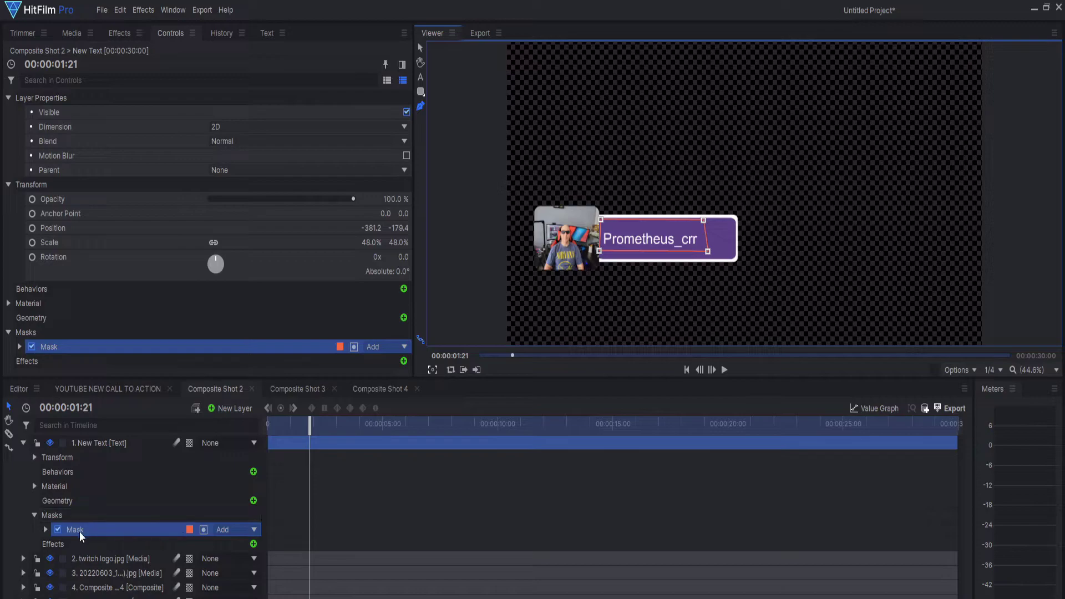
Step: Change the mask mode to hide the text and set a mask Position keyframe at 00:00:01:03
{"action": "left_click", "coordinate": [204, 530]}
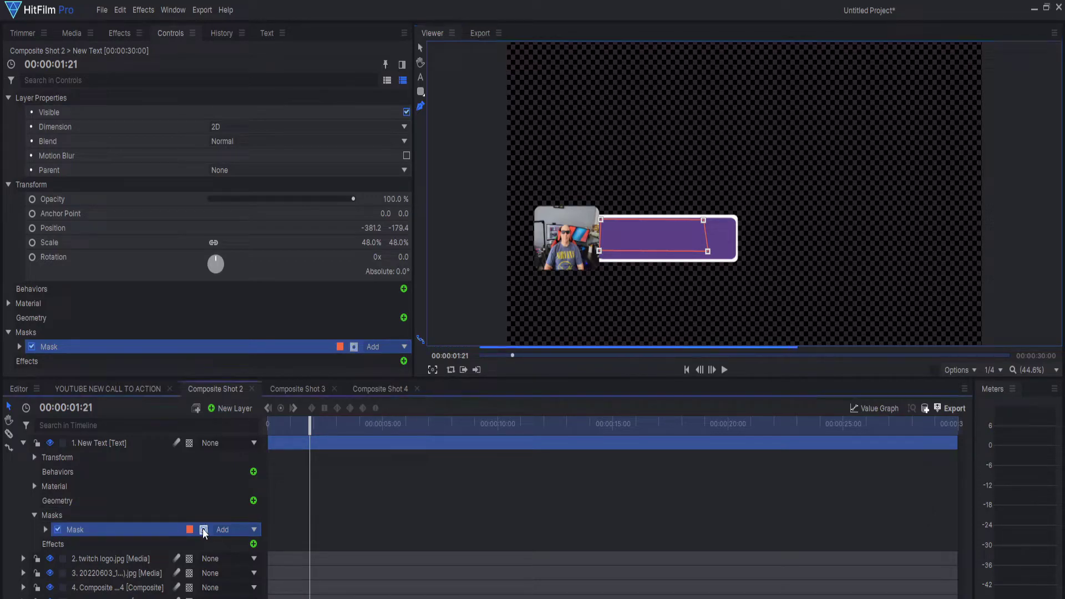
{"action": "left_click", "coordinate": [46, 530]}
{"action": "left_click", "coordinate": [53, 558]}
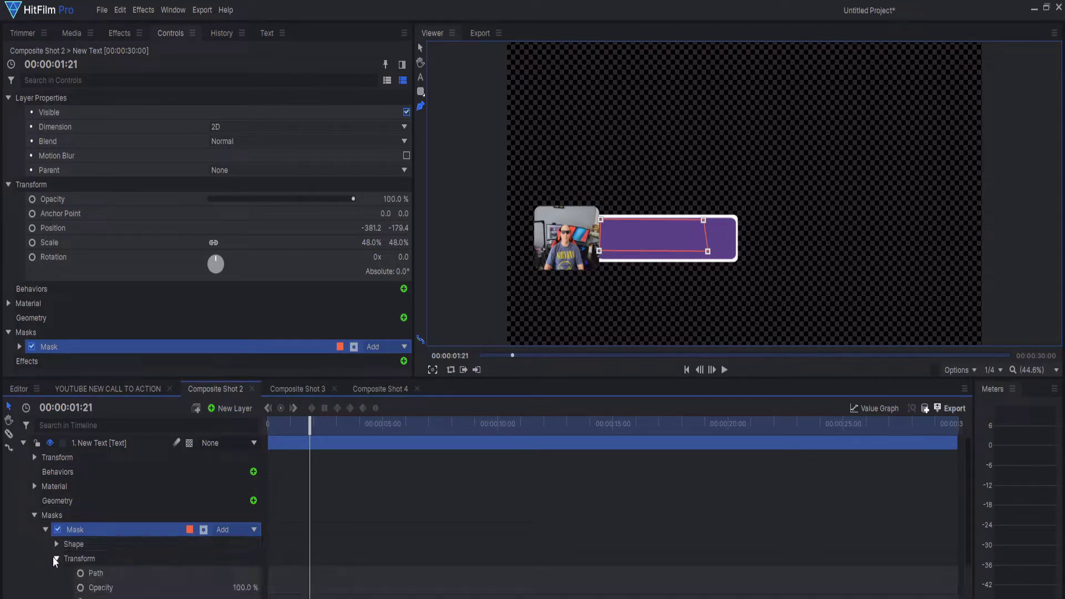
{"action": "scroll", "coordinate": [164, 513], "scroll_direction": "down", "scroll_amount": 1}
{"action": "left_click_drag", "start_coordinate": [310, 425], "coordinate": [284, 427]}
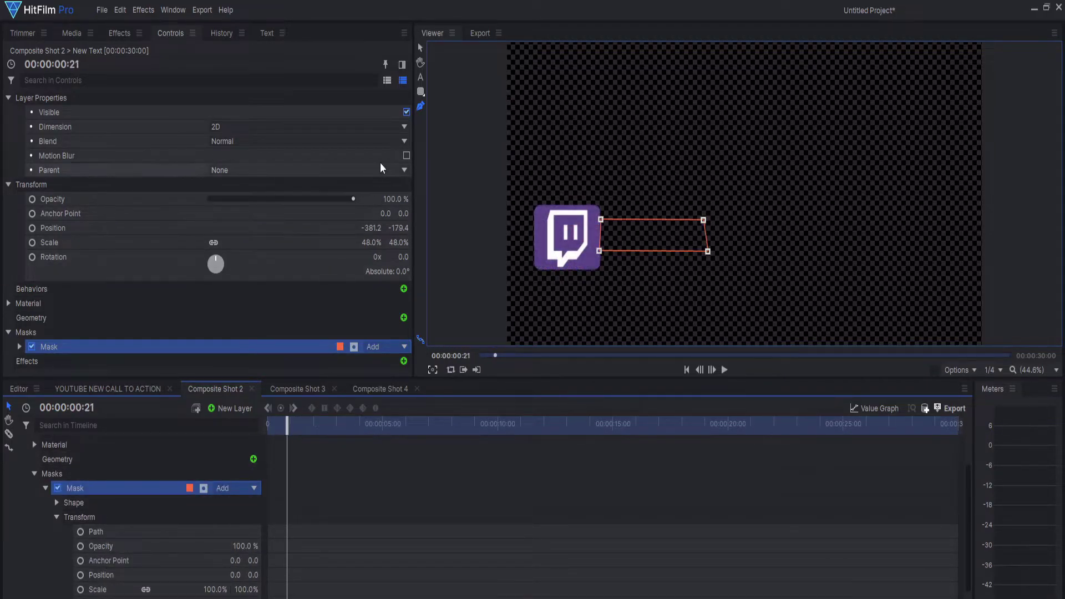
{"action": "left_click", "coordinate": [421, 47]}
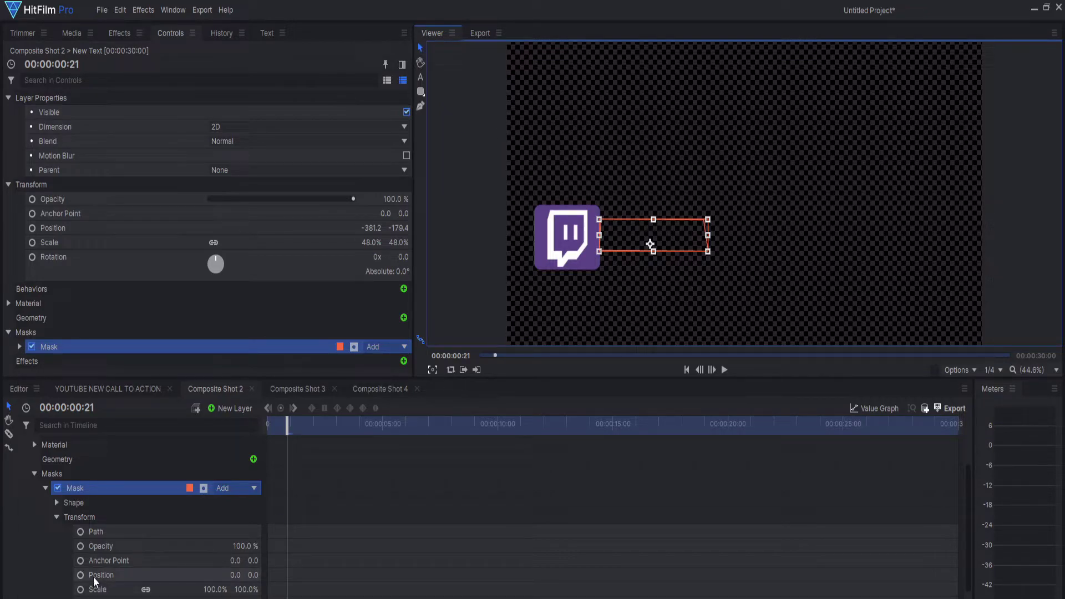
{"action": "key", "text": "space"}
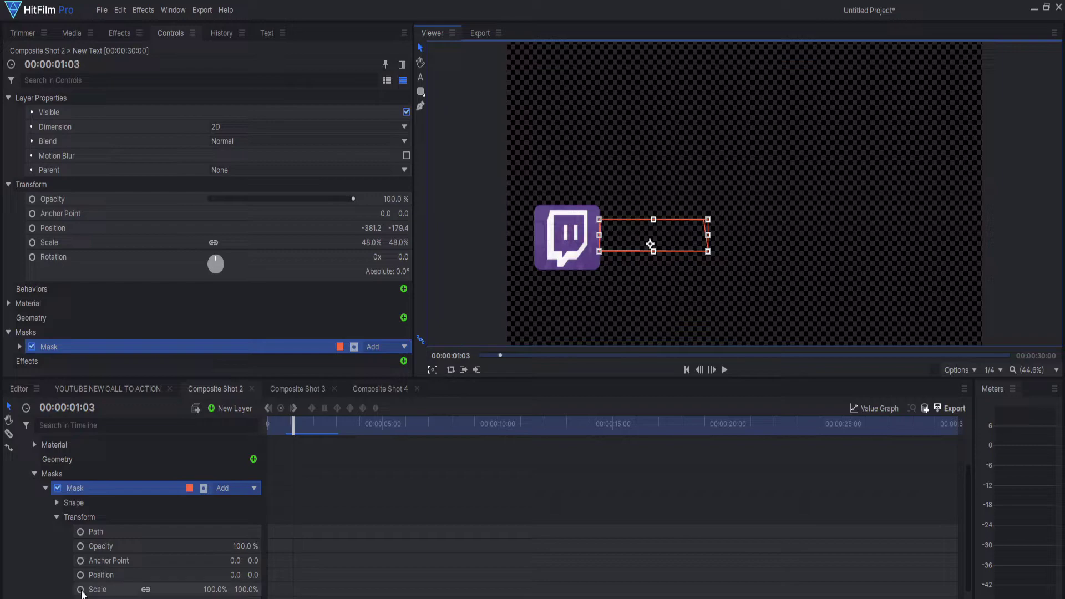
{"action": "left_click", "coordinate": [81, 576]}
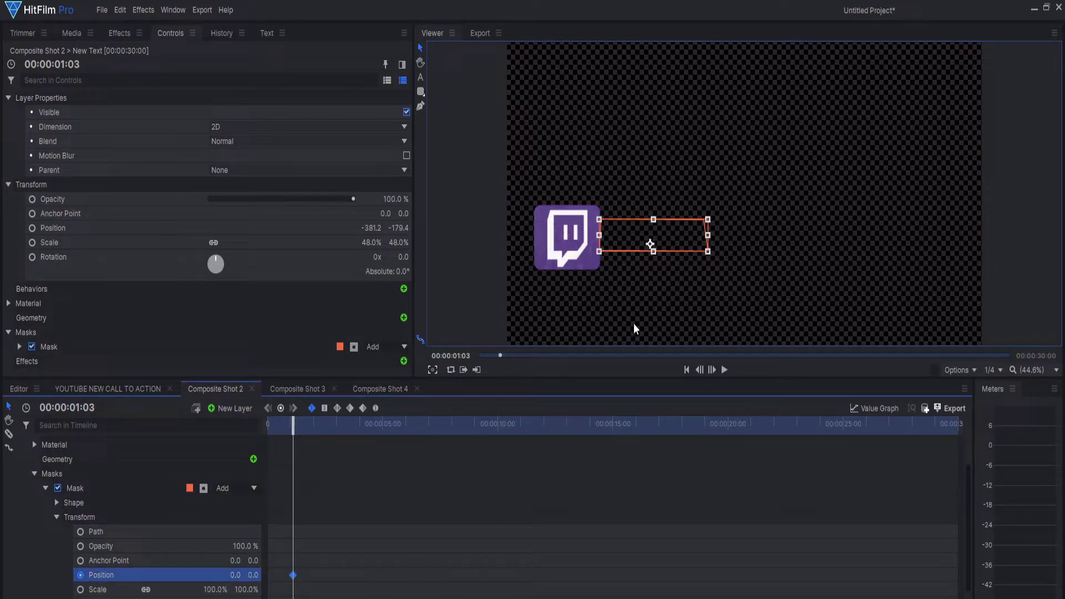
Step: Keyframe the mask sliding right frame by frame from 01:04, revealing more of the name
{"action": "key", "text": "Right"}
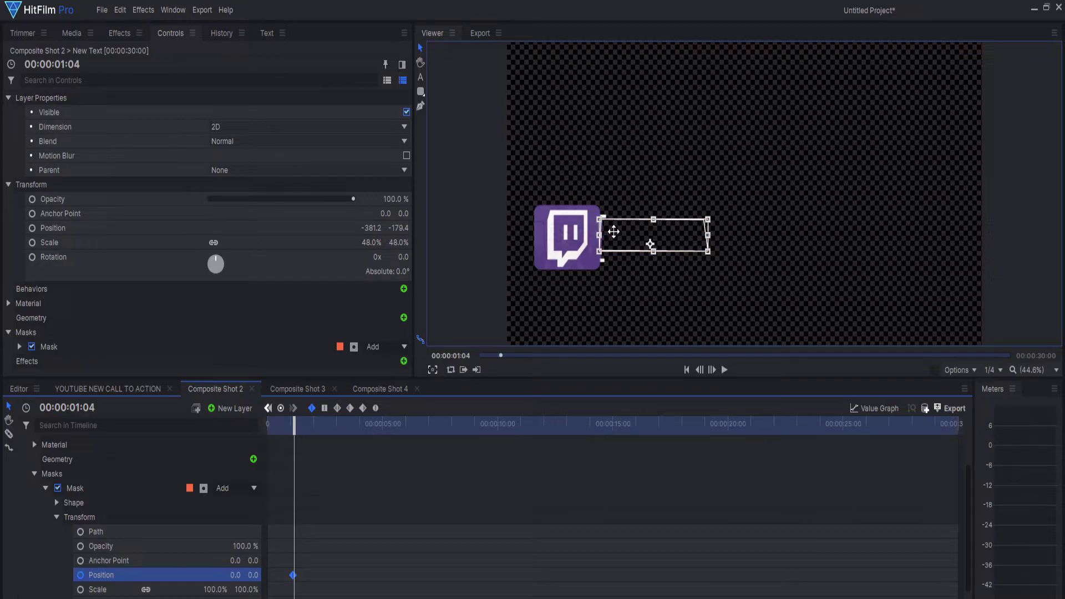
{"action": "key", "text": "Right"}
{"action": "left_click_drag", "start_coordinate": [616, 233], "coordinate": [622, 235]}
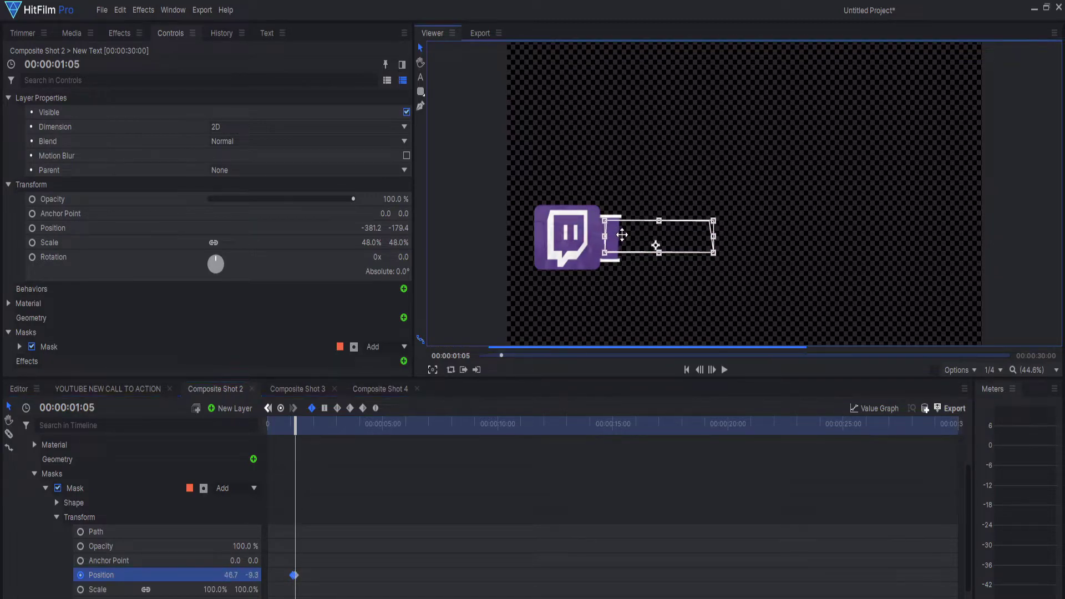
{"action": "key", "text": "Left"}
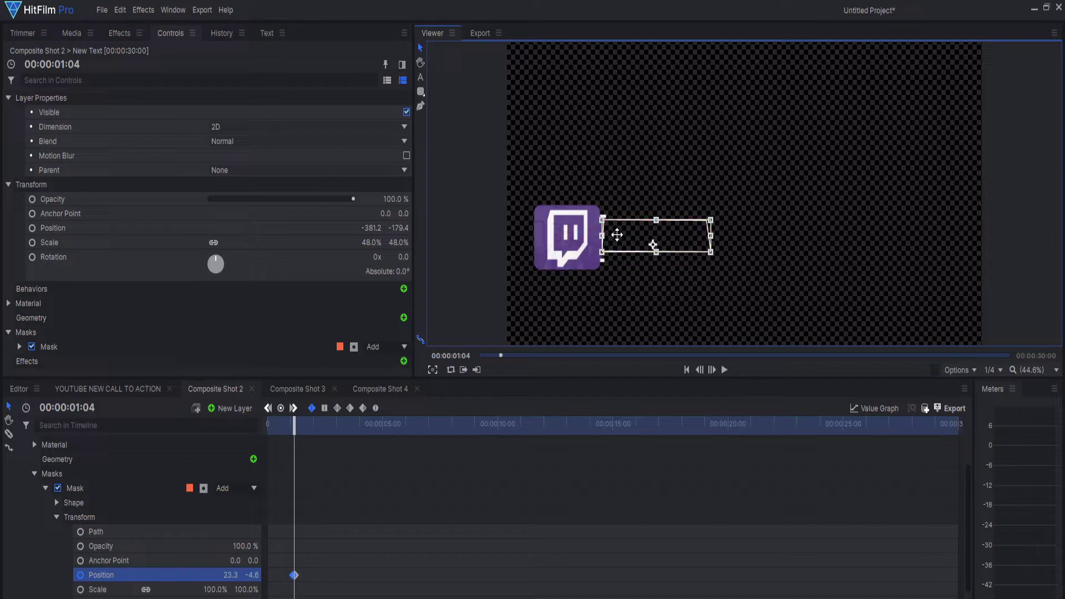
{"action": "left_click_drag", "start_coordinate": [617, 235], "coordinate": [614, 236]}
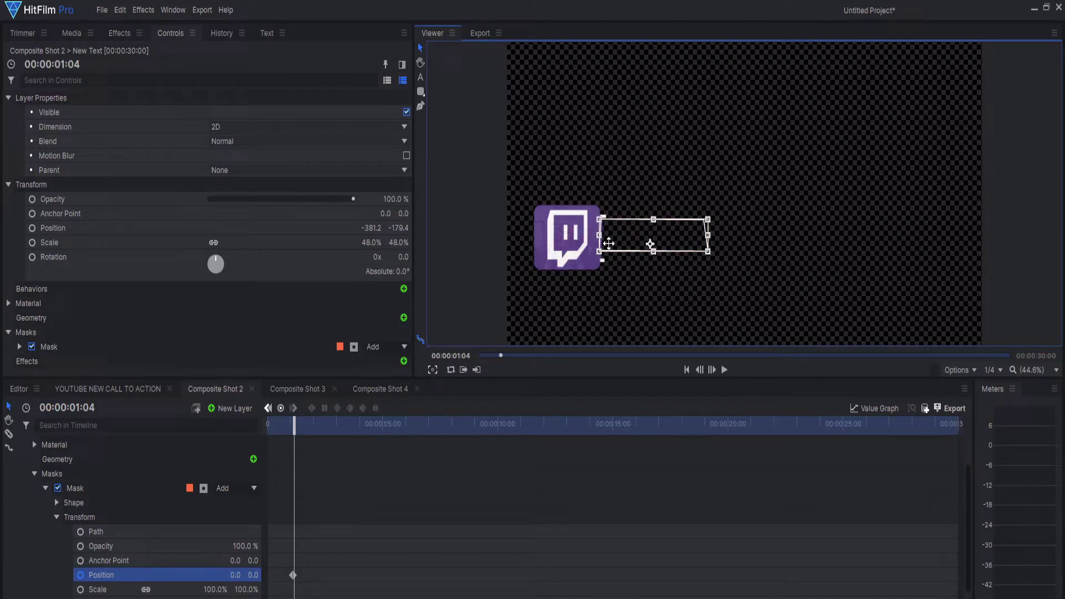
{"action": "left_click_drag", "start_coordinate": [616, 240], "coordinate": [634, 241]}
{"action": "key", "text": "Right"}
{"action": "left_click_drag", "start_coordinate": [633, 241], "coordinate": [704, 239]}
Step: Slide the mask to 1355.0, 4.6 by 01:10, then play the reveal from the start
{"action": "key", "text": "Right"}
{"action": "key", "text": "Right"}
{"action": "key", "text": "Right"}
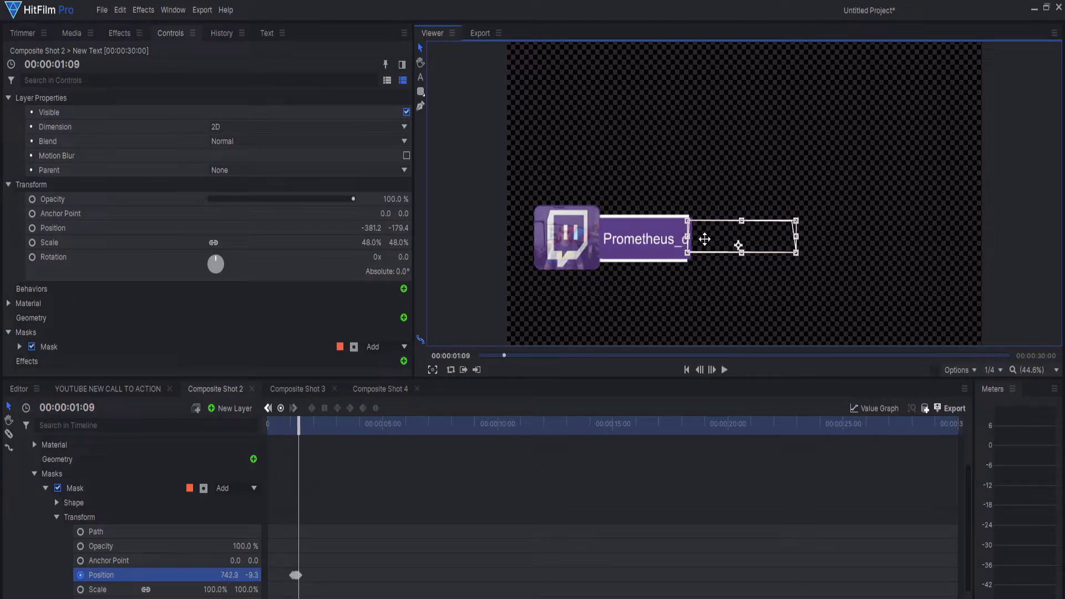
{"action": "key", "text": "Right"}
{"action": "left_click_drag", "start_coordinate": [705, 239], "coordinate": [783, 237]}
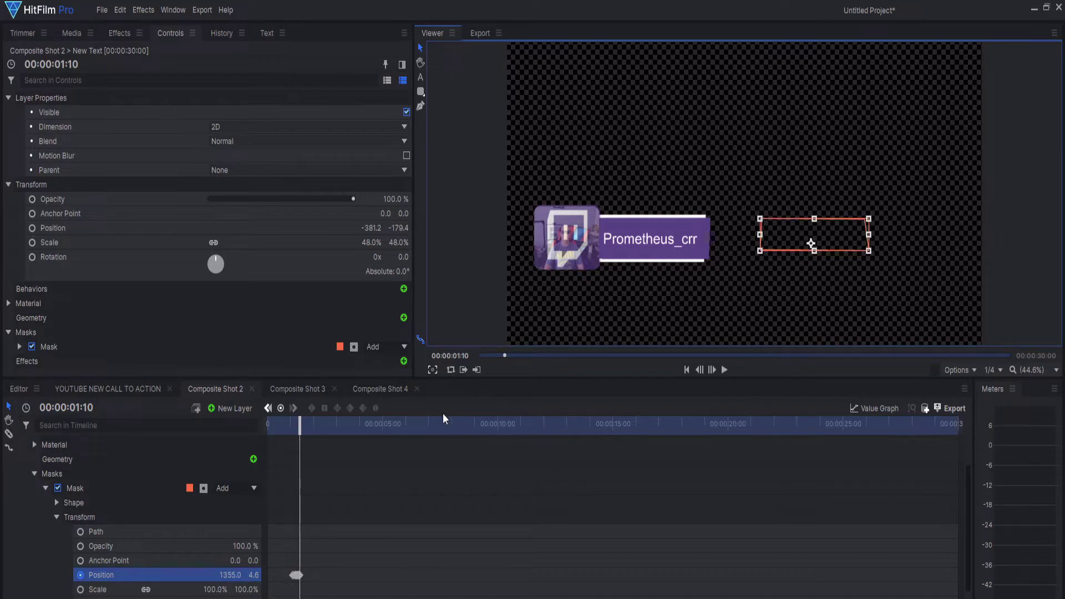
{"action": "left_click_drag", "start_coordinate": [345, 589], "coordinate": [294, 565]}
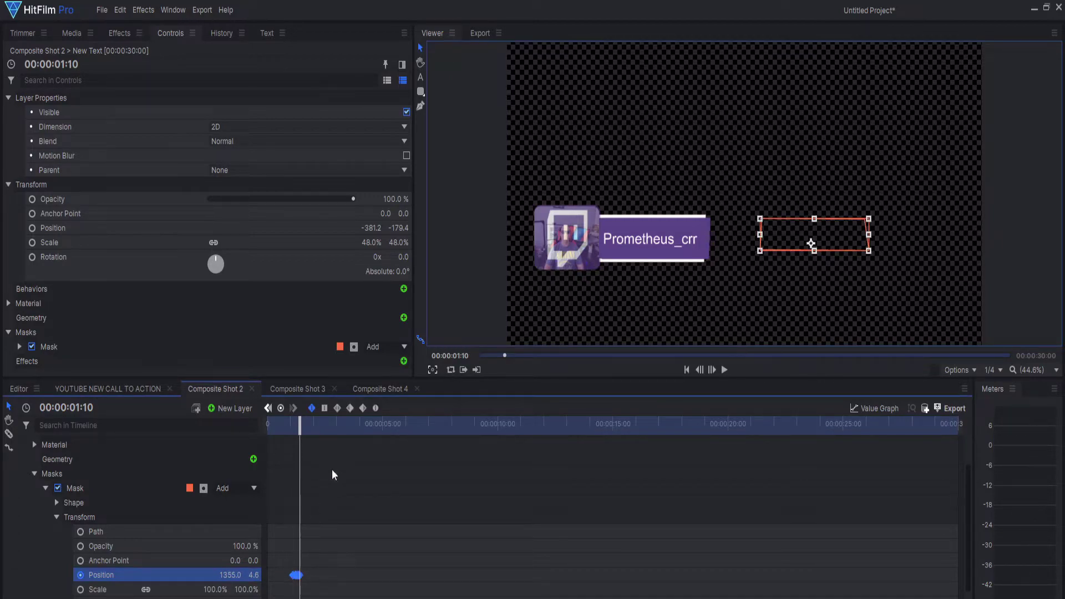
{"action": "left_click", "coordinate": [338, 405]}
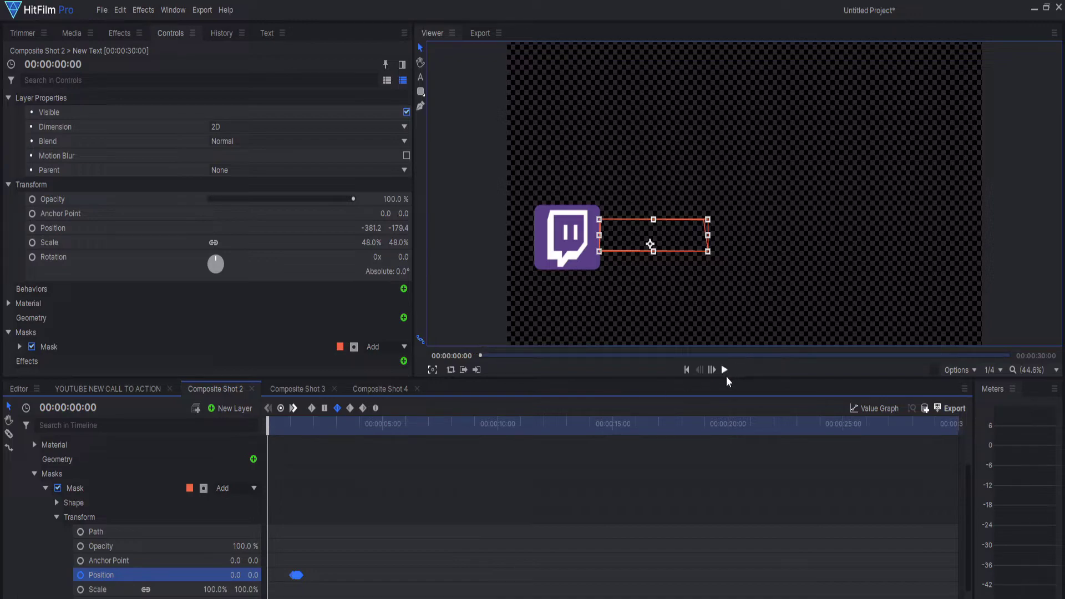
{"action": "left_click", "coordinate": [725, 371]}
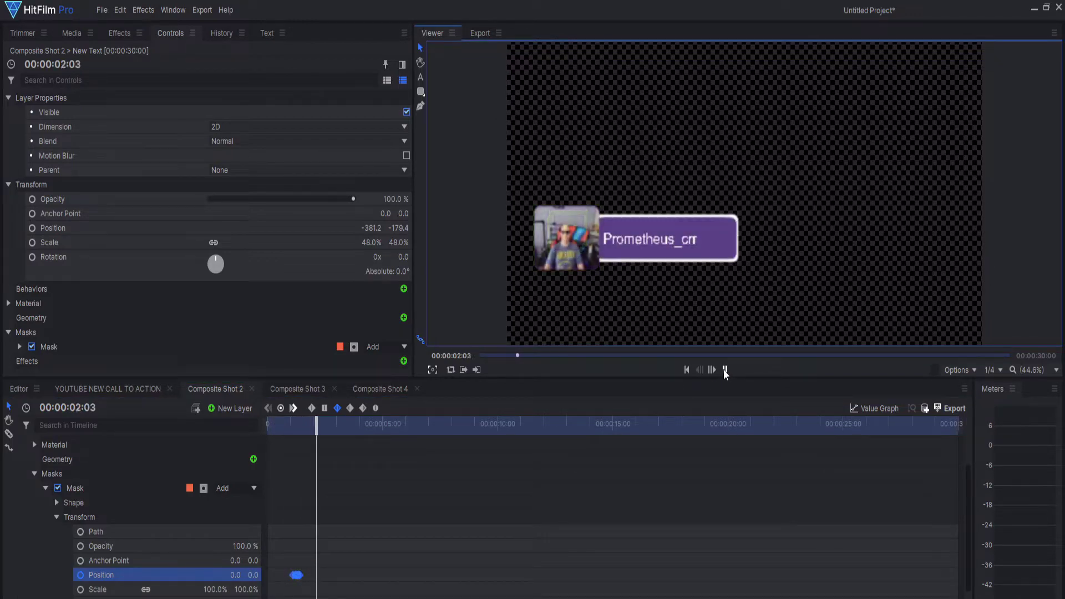
{"action": "left_click", "coordinate": [724, 369]}
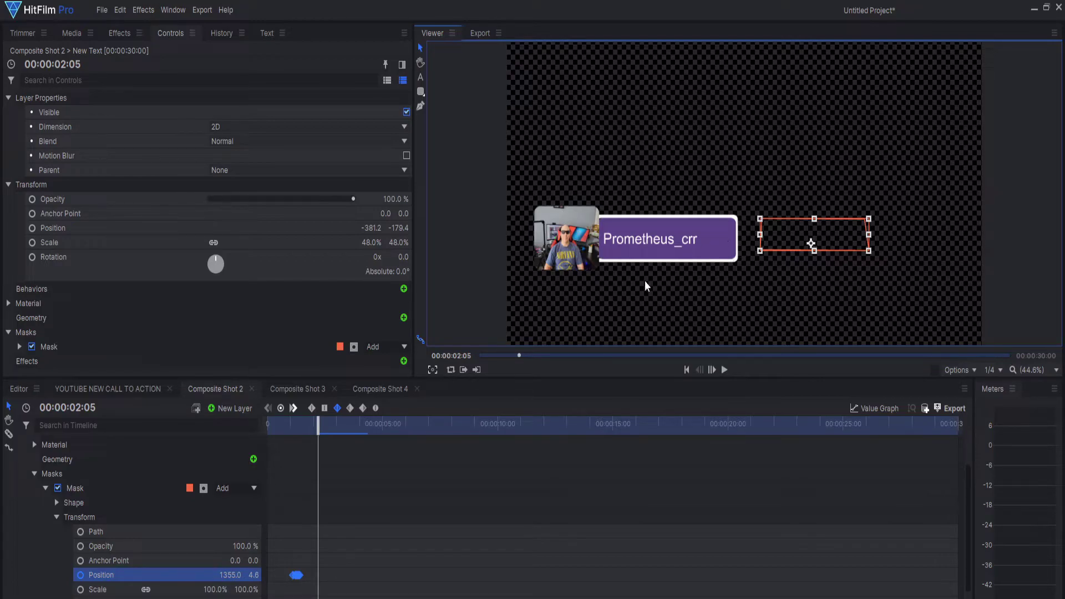
Step: Import Heart.png from The Lab folder by searching for 'heart'
{"action": "left_click", "coordinate": [70, 34]}
{"action": "left_click", "coordinate": [34, 55]}
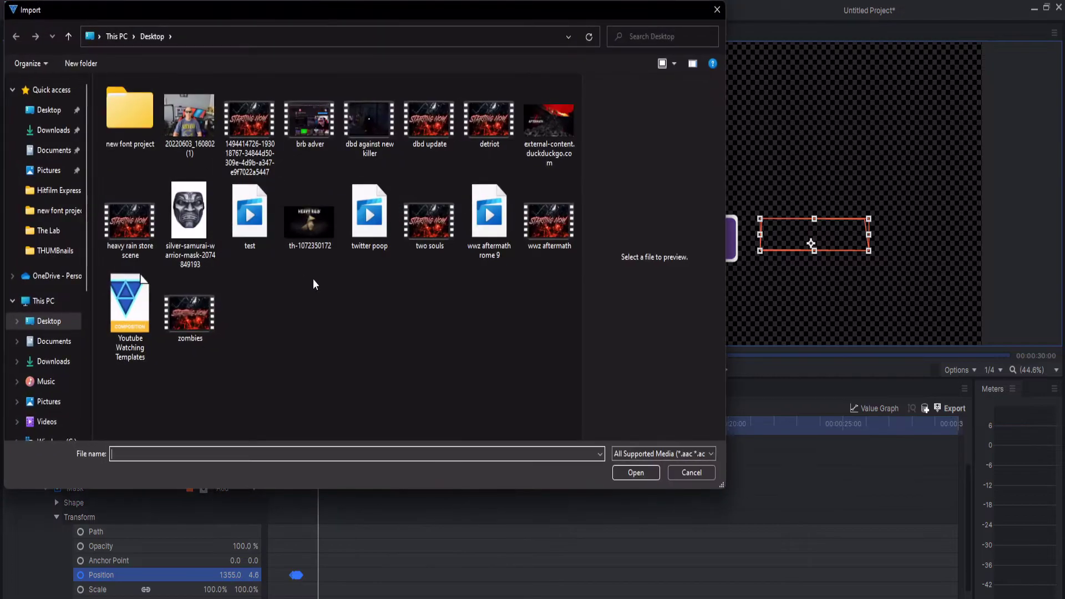
{"action": "left_click", "coordinate": [45, 231]}
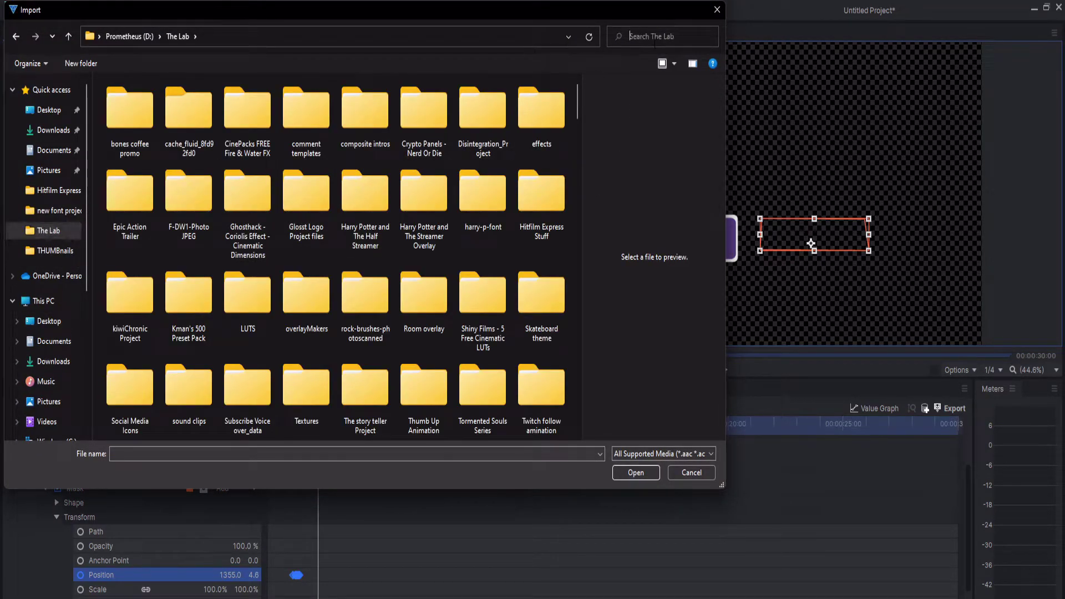
{"action": "left_click", "coordinate": [655, 43]}
{"action": "type", "text": "heart"}
{"action": "key", "text": "Tab"}
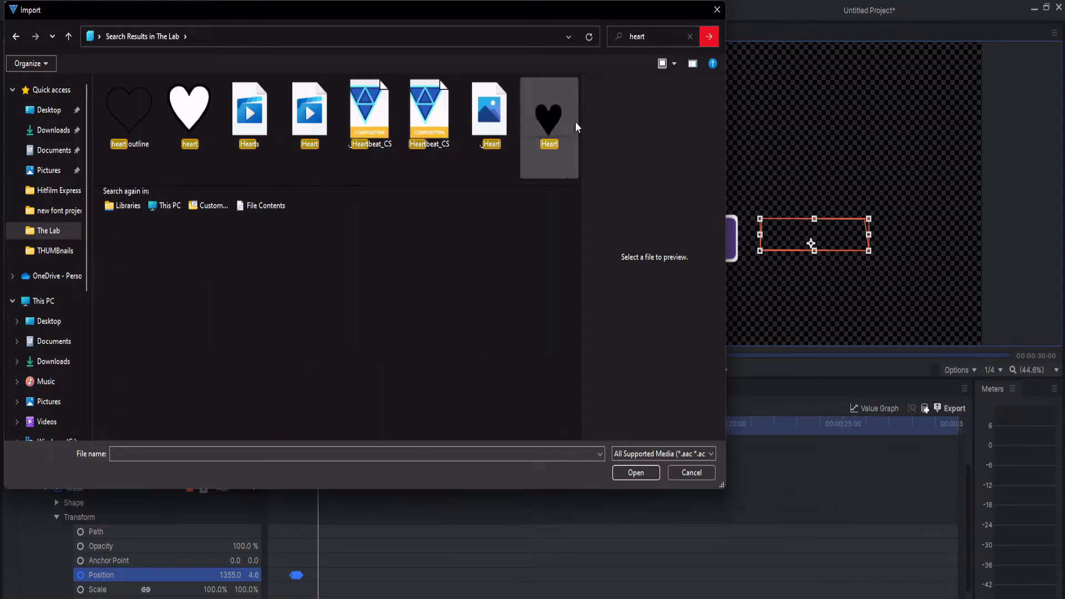
{"action": "double_click", "coordinate": [552, 120]}
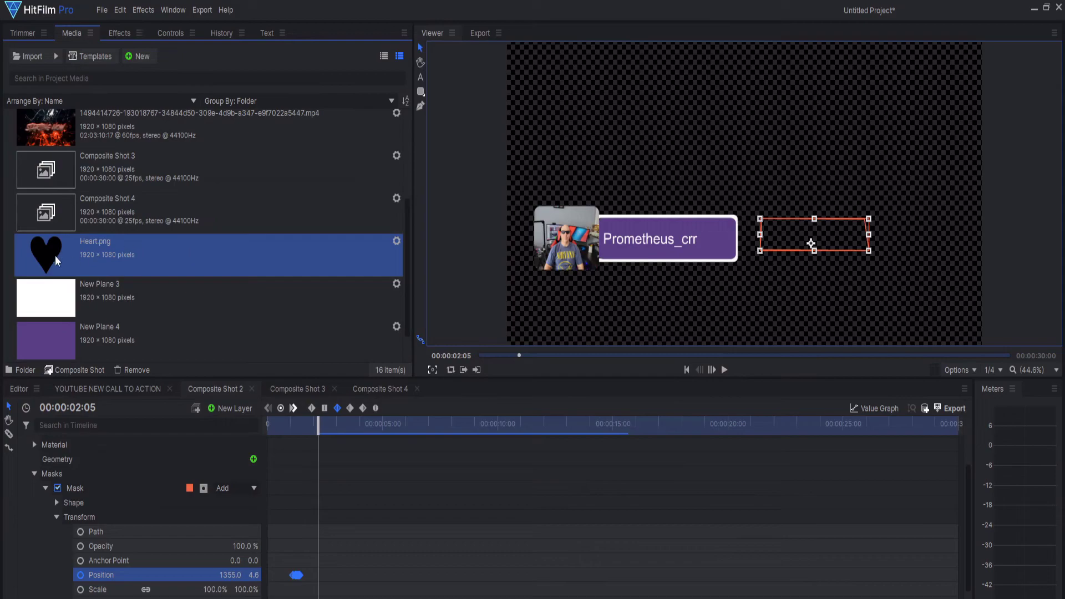
Step: Place Heart.png below the text layer and shrink it onto the name bar's right end
{"action": "left_click", "coordinate": [34, 474]}
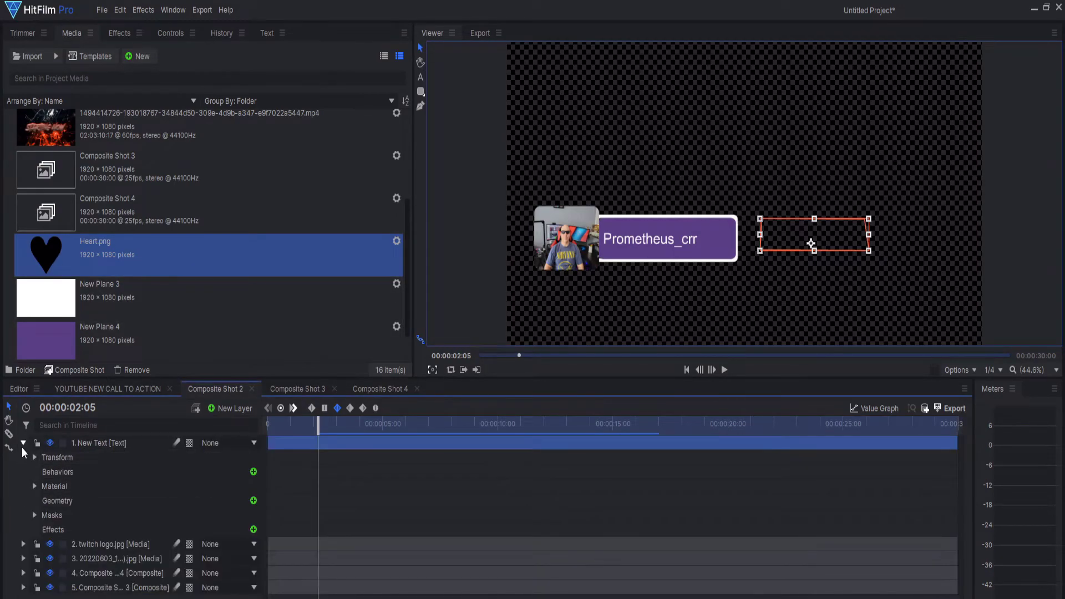
{"action": "left_click", "coordinate": [23, 443]}
{"action": "mouse_move", "coordinate": [138, 457]}
{"action": "left_mouse_down"}
{"action": "mouse_move", "coordinate": [150, 459]}
{"action": "mouse_move", "coordinate": [122, 449]}
{"action": "left_mouse_up"}
{"action": "left_click_drag", "start_coordinate": [505, 45], "coordinate": [707, 239]}
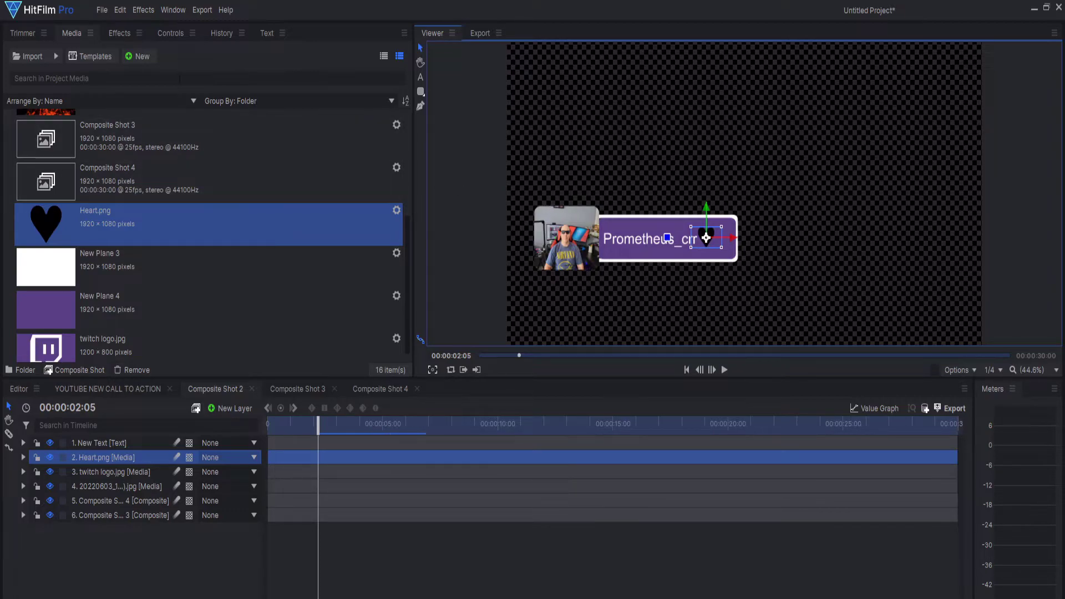
Step: Search the Effects panel for 'fill color'
{"action": "left_click", "coordinate": [116, 33]}
{"action": "double_click", "coordinate": [25, 56]}
{"action": "type", "text": "fill"}
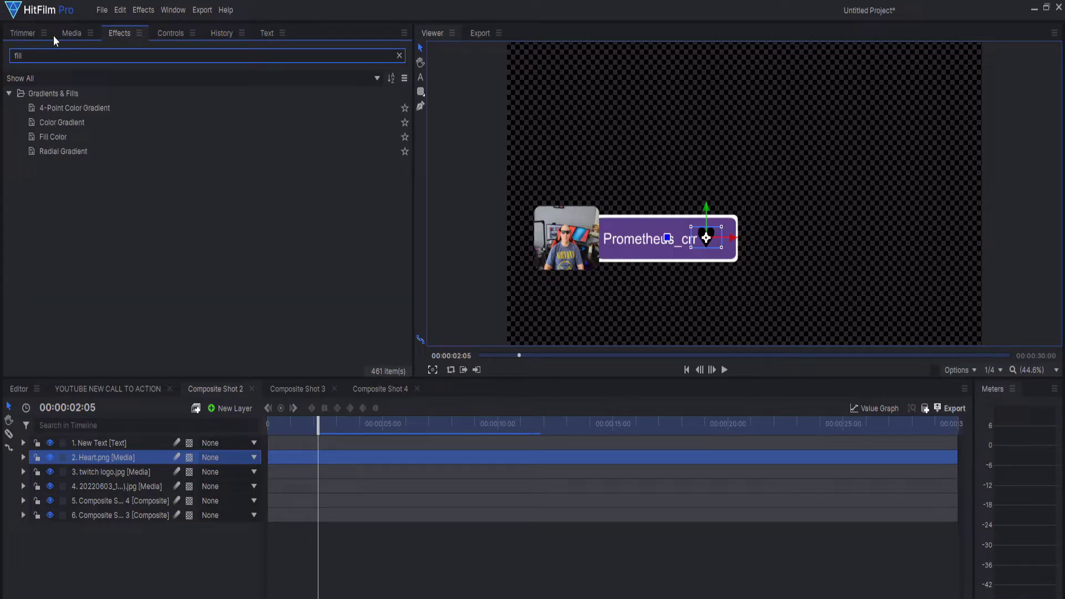
{"action": "type", "text": " color"}
Step: Apply Fill Color to Heart.png and darken its colour to grey 61, 61, 61
{"action": "left_click_drag", "start_coordinate": [58, 139], "coordinate": [102, 457]}
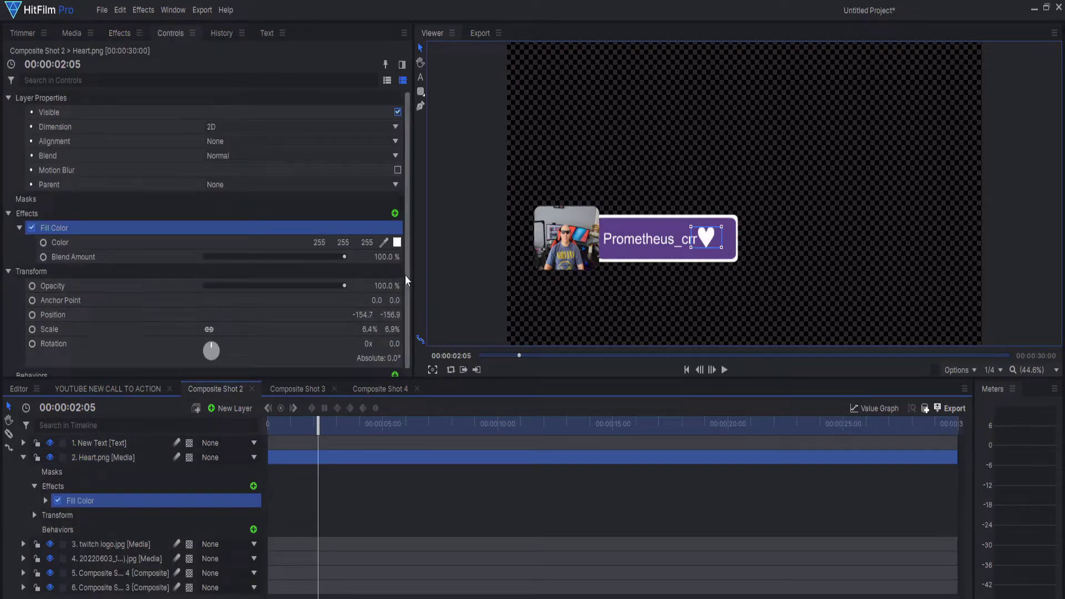
{"action": "left_click", "coordinate": [400, 242]}
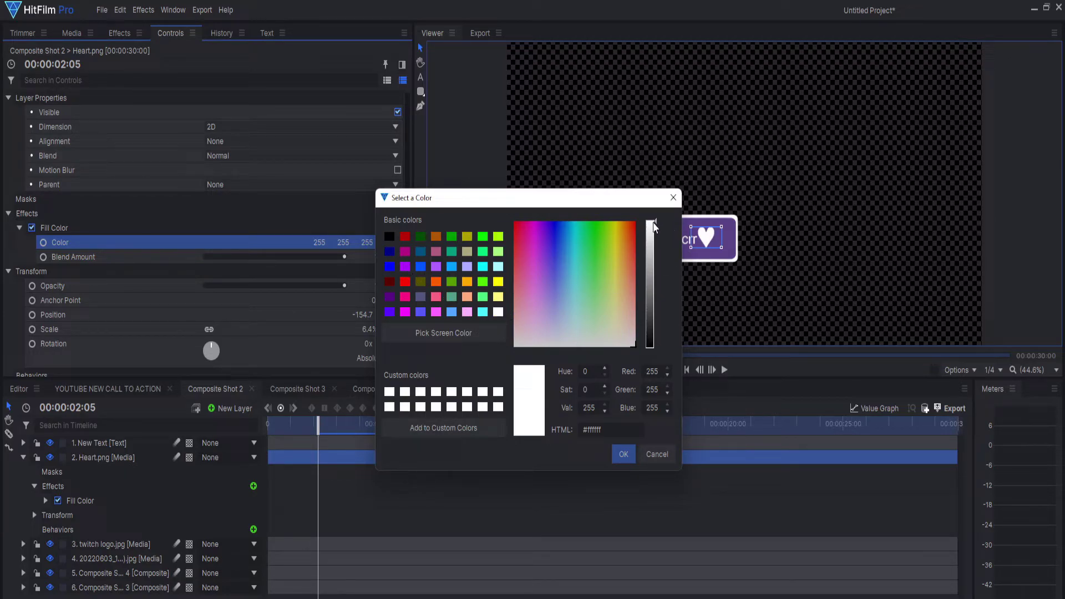
{"action": "left_click_drag", "start_coordinate": [655, 225], "coordinate": [653, 321]}
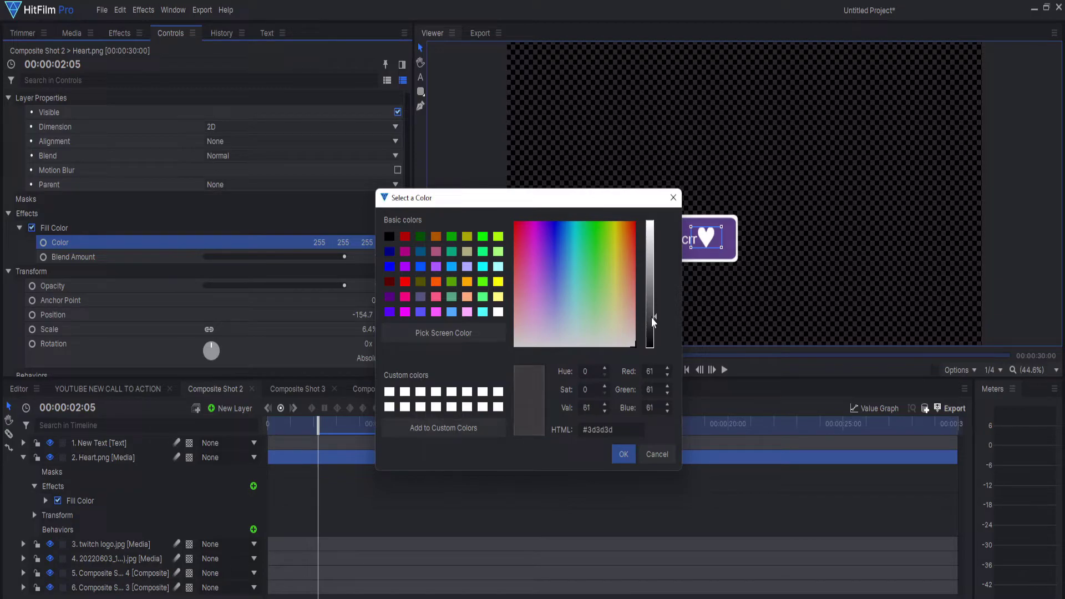
{"action": "left_click", "coordinate": [620, 454]}
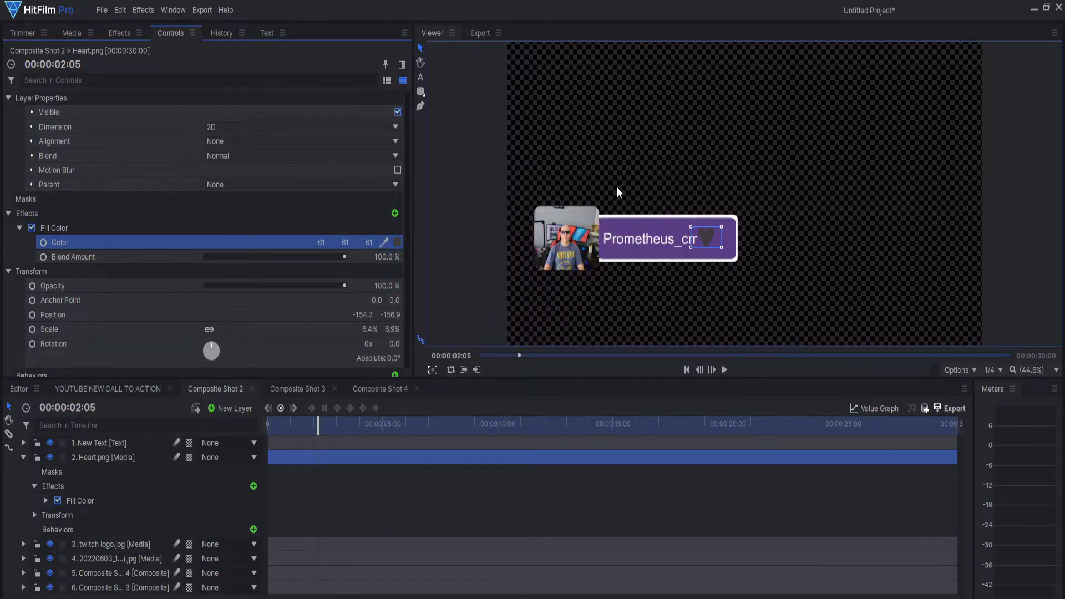
{"action": "left_click", "coordinate": [71, 33]}
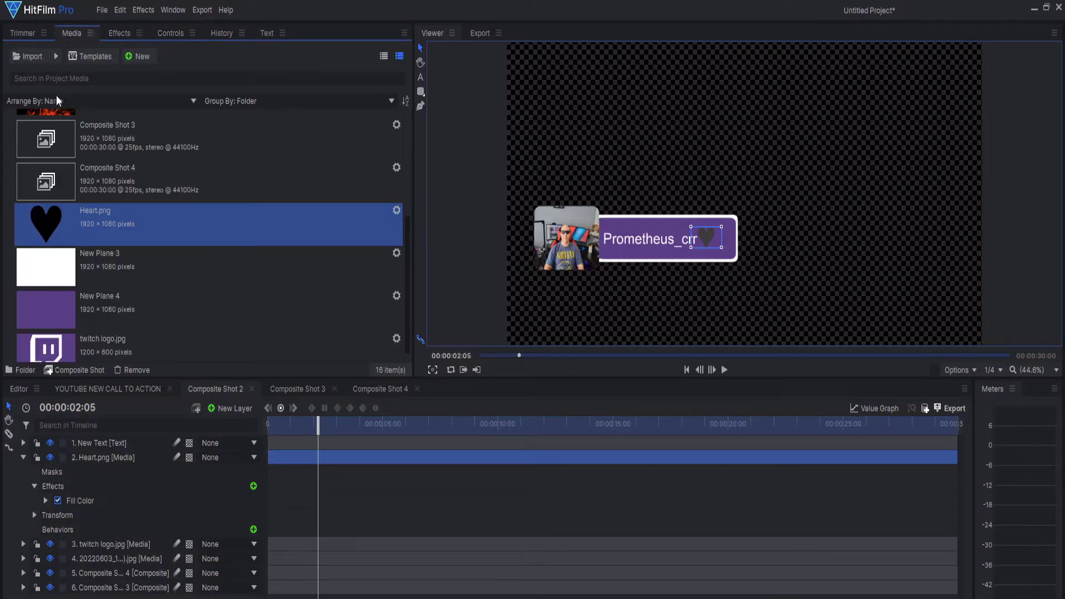
Step: Import 'youtube grey bell.png' from The Lab and make a composite shot from it
{"action": "left_click", "coordinate": [29, 56]}
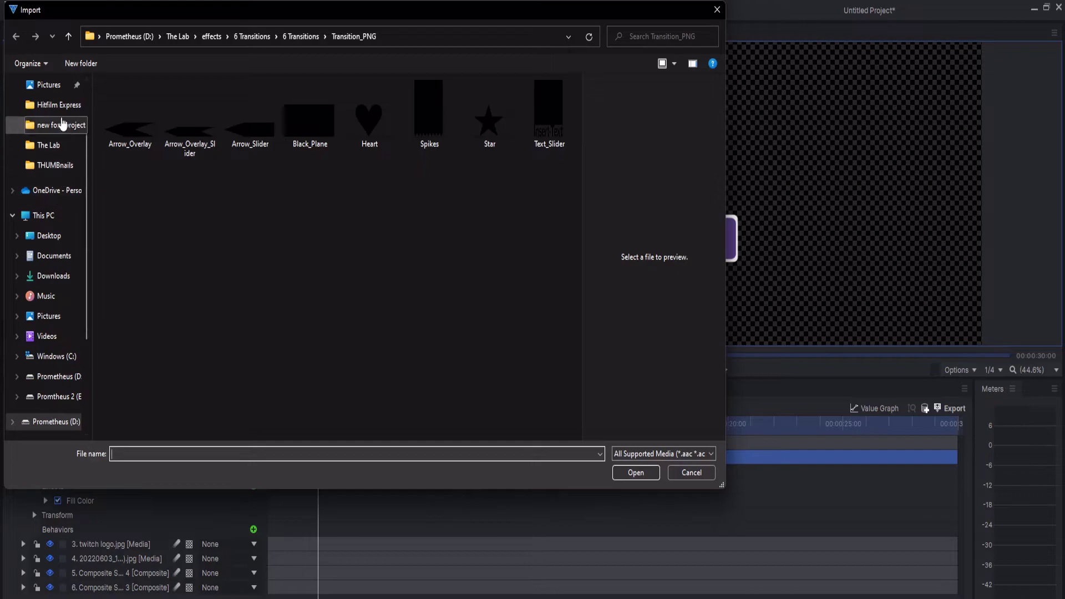
{"action": "left_click", "coordinate": [51, 150]}
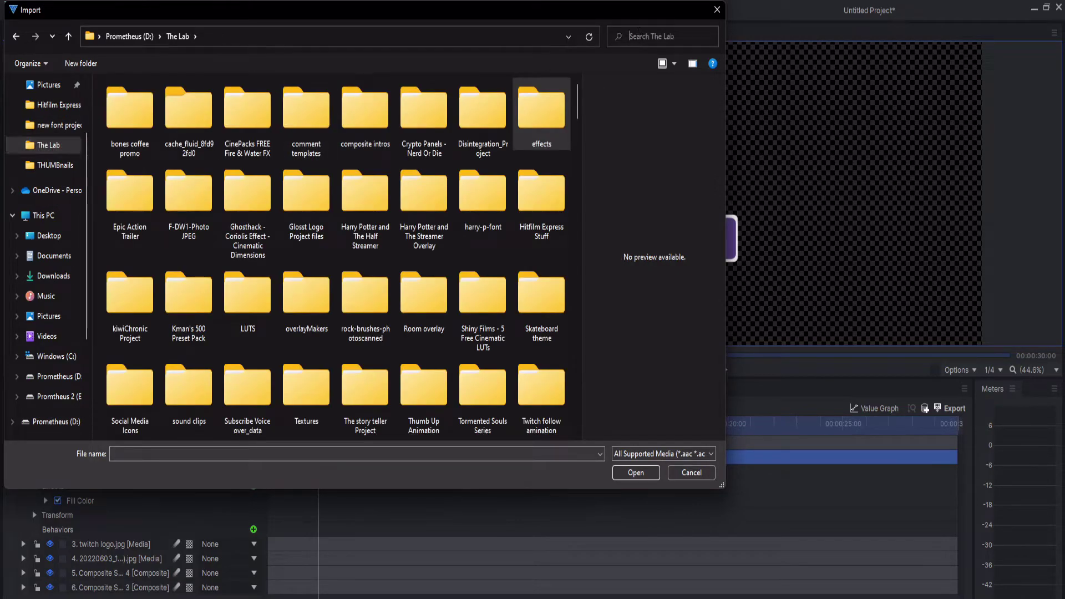
{"action": "left_click", "coordinate": [638, 35]}
{"action": "type", "text": "be"}
{"action": "left_click", "coordinate": [668, 68]}
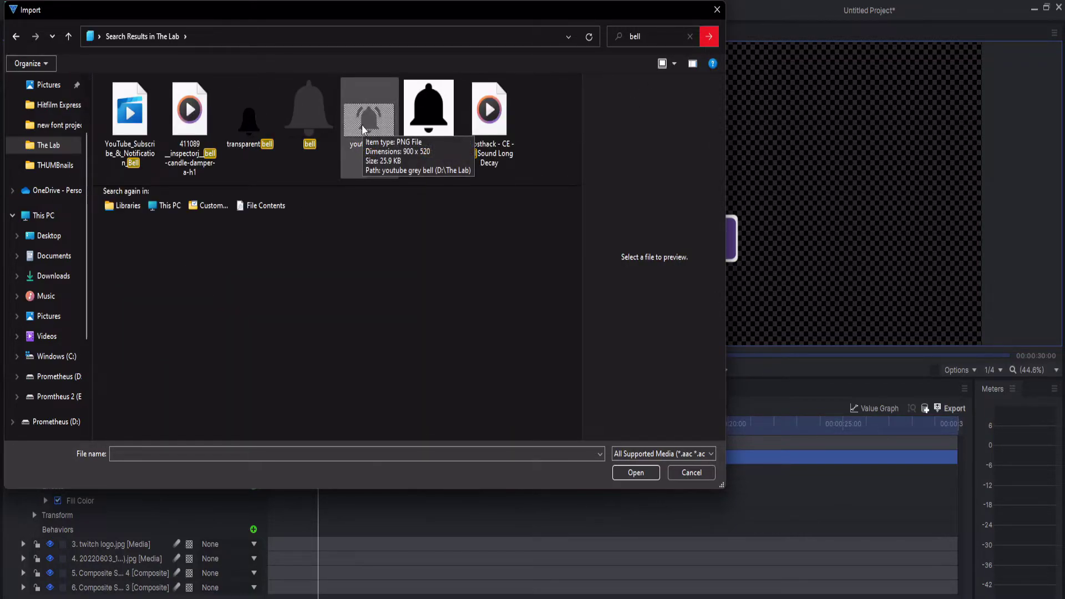
{"action": "double_click", "coordinate": [363, 126]}
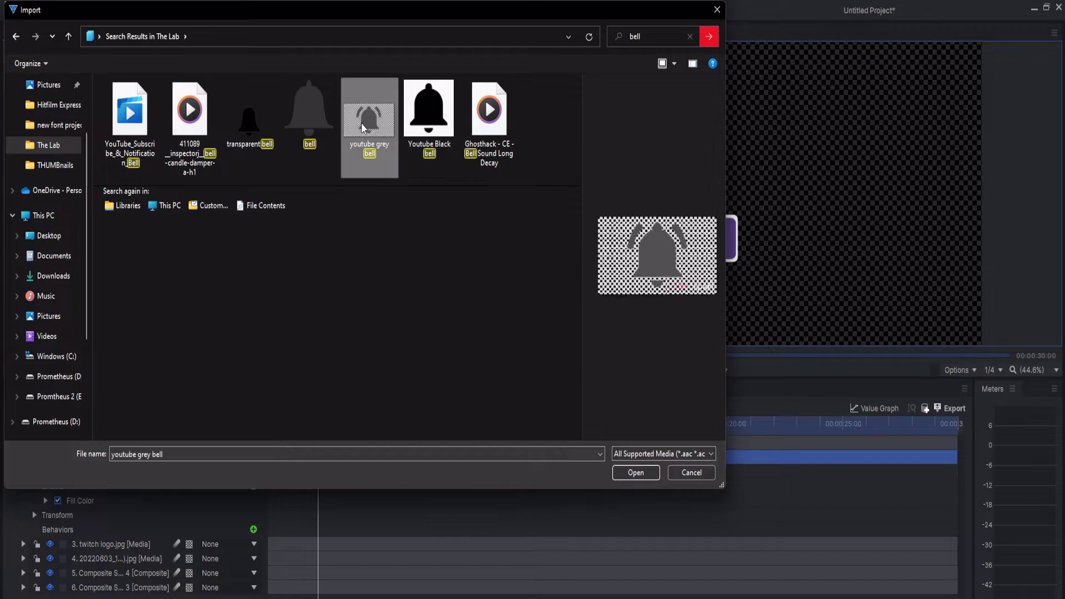
{"action": "left_click_drag", "start_coordinate": [81, 335], "coordinate": [62, 369]}
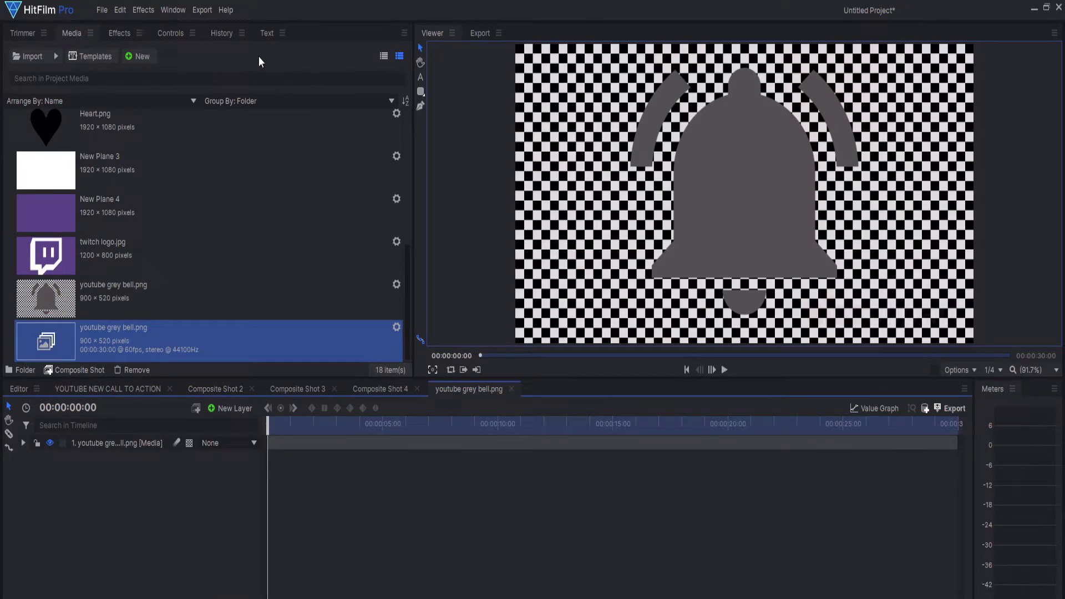
Step: Search effects for 'lumin' and show a checkerboard background in the viewer
{"action": "left_click", "coordinate": [118, 33]}
{"action": "left_click", "coordinate": [135, 54]}
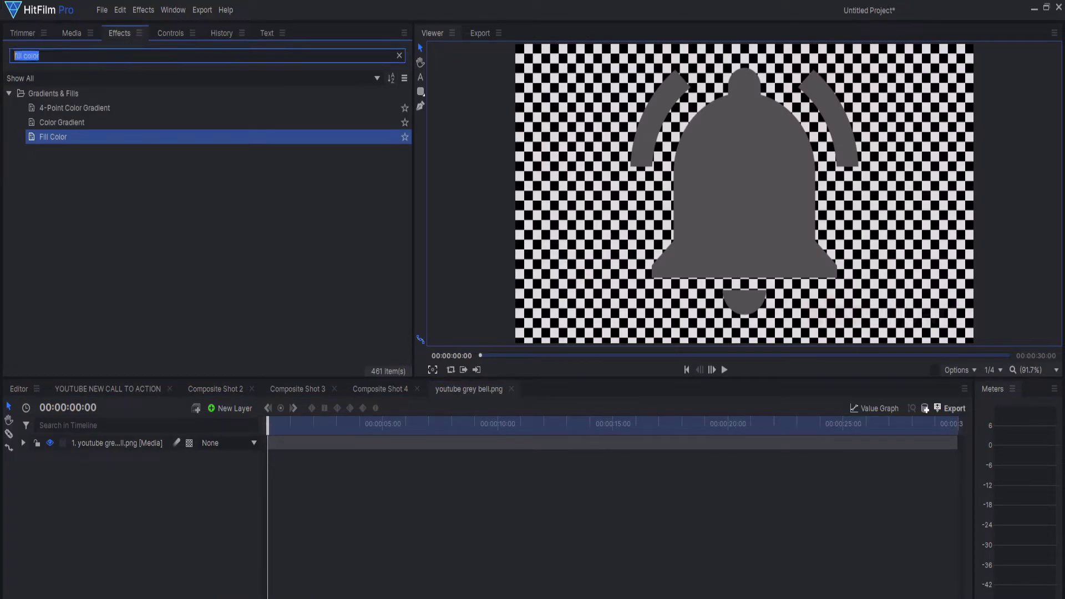
{"action": "key", "text": "BackSpace"}
{"action": "type", "text": "lumin"}
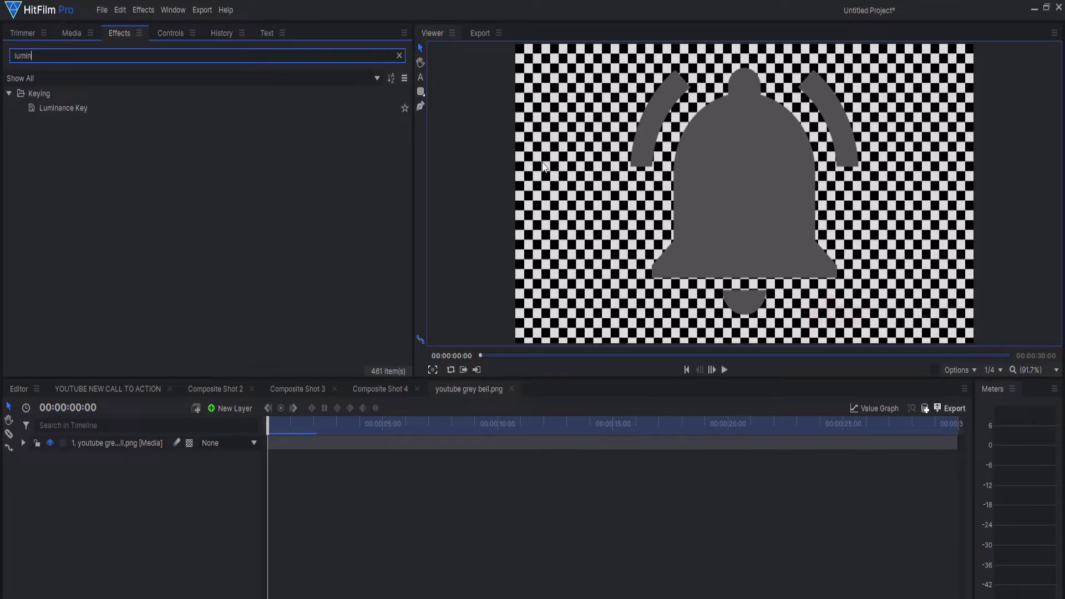
{"action": "left_click", "coordinate": [957, 370]}
{"action": "left_click", "coordinate": [957, 437]}
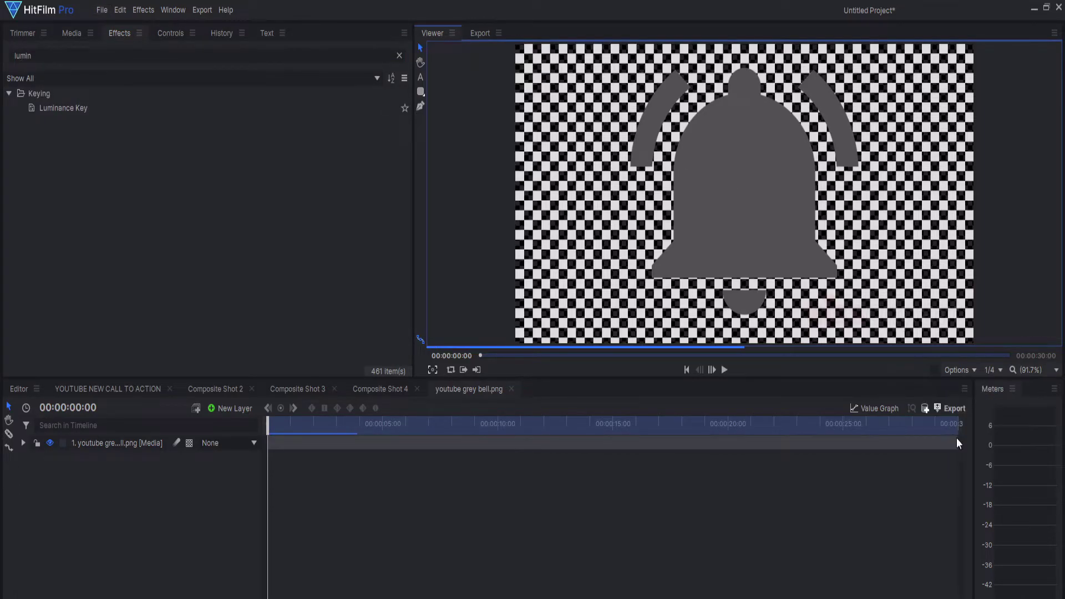
Step: Apply Luminance Key to the bell layer with Key Type set to Key Out Brighter
{"action": "left_click_drag", "start_coordinate": [63, 108], "coordinate": [109, 442]}
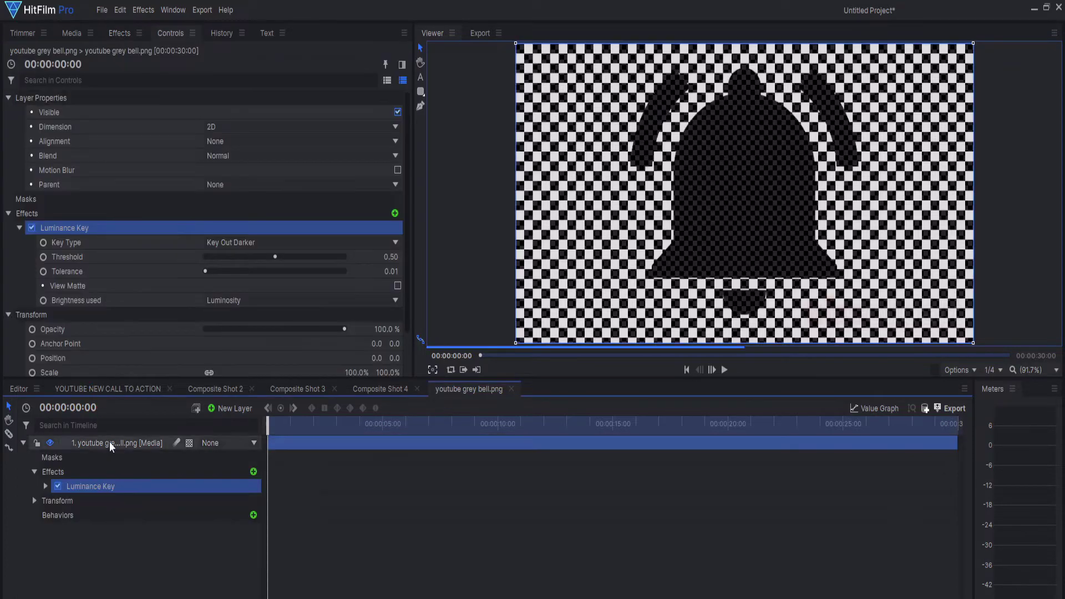
{"action": "left_click", "coordinate": [227, 243]}
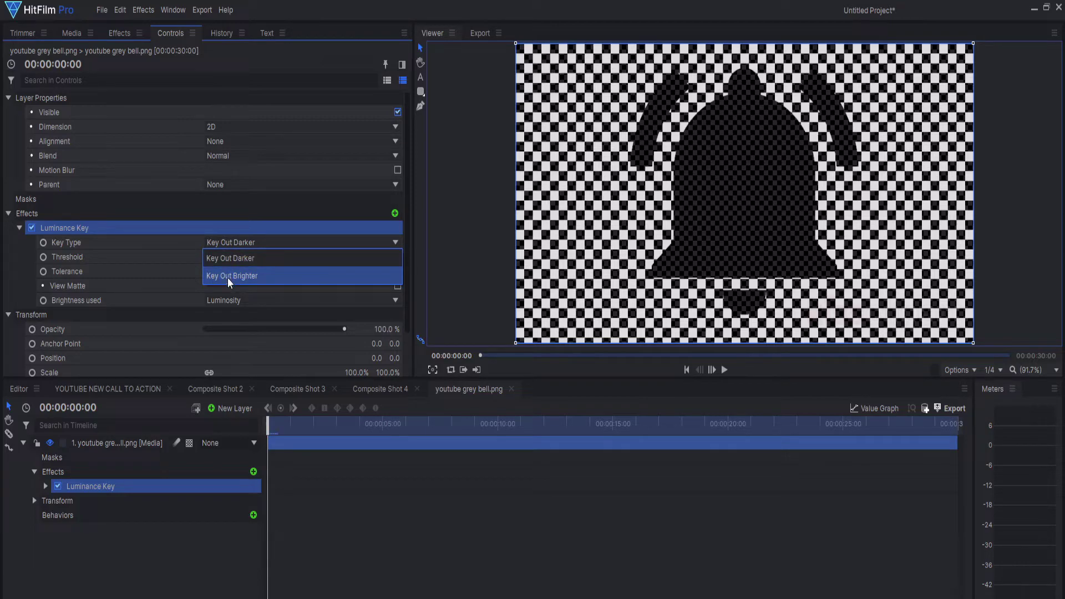
{"action": "left_click", "coordinate": [228, 278]}
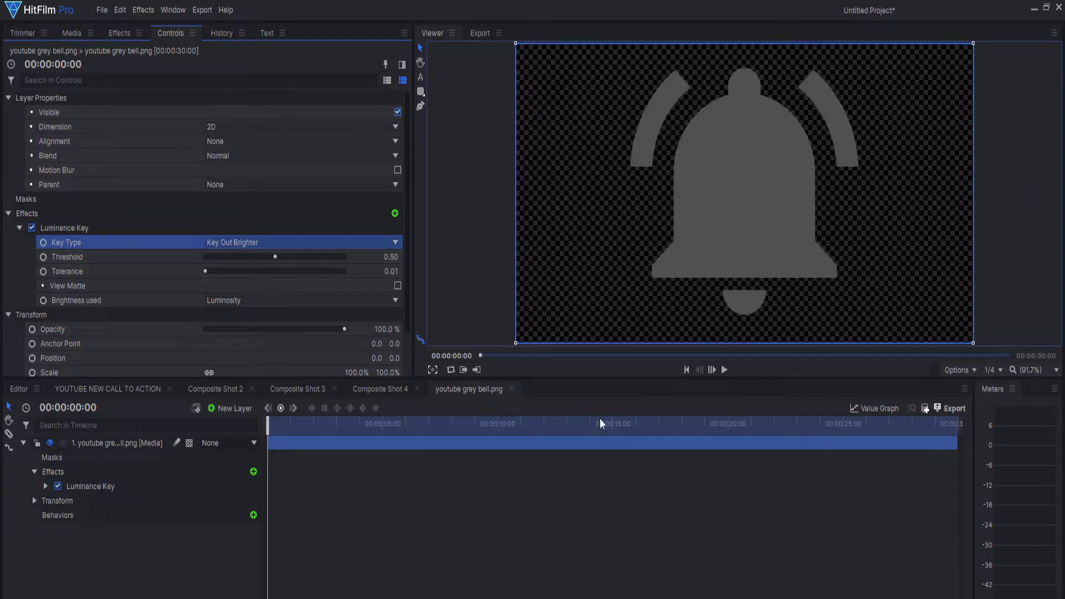
{"action": "left_click", "coordinate": [380, 389]}
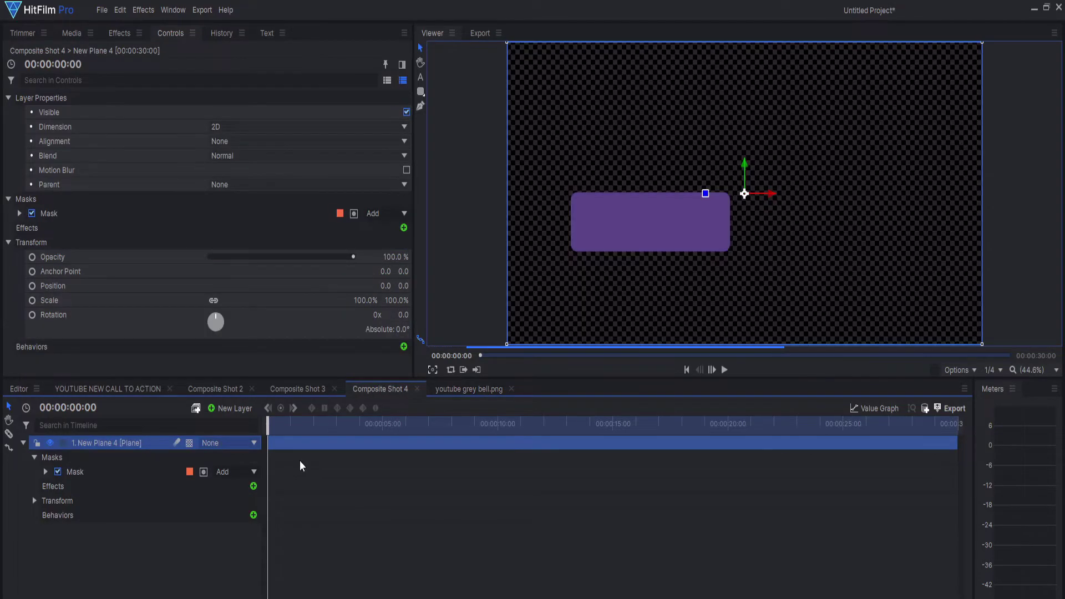
Step: Add the keyed bell composite as Composite Shot 2's top layer, shrunk onto the bar's right end
{"action": "left_click", "coordinate": [287, 390]}
{"action": "left_click", "coordinate": [201, 387]}
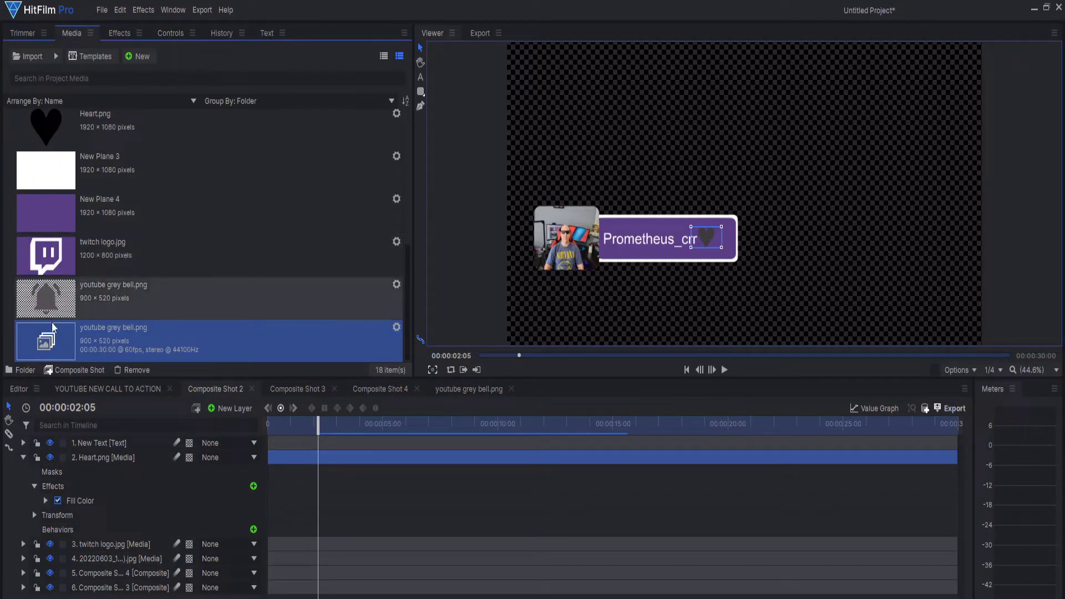
{"action": "left_click_drag", "start_coordinate": [53, 328], "coordinate": [105, 438]}
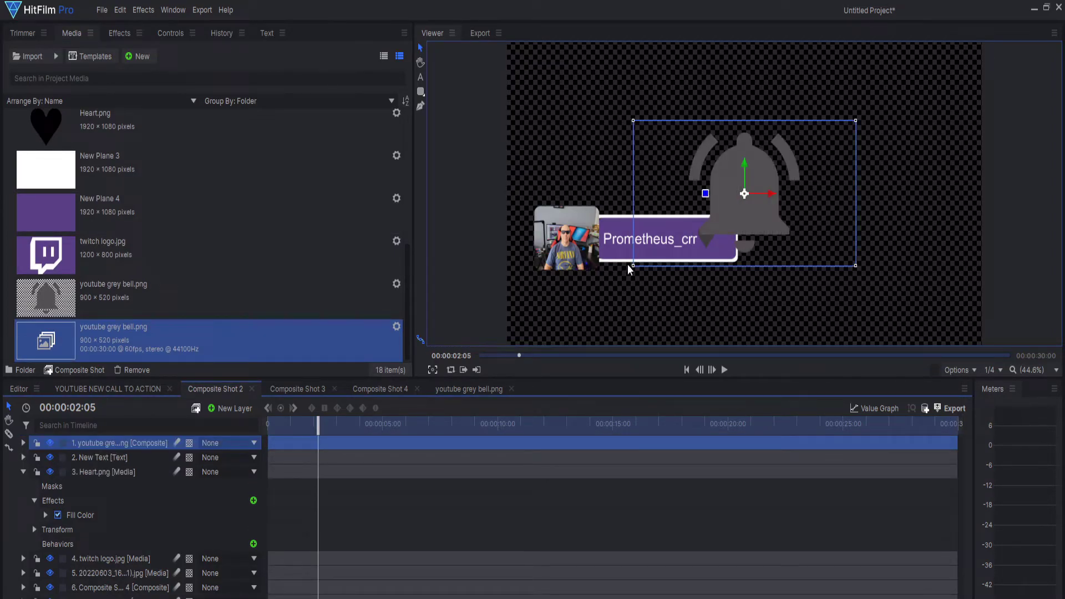
{"action": "left_click_drag", "start_coordinate": [634, 265], "coordinate": [725, 243]}
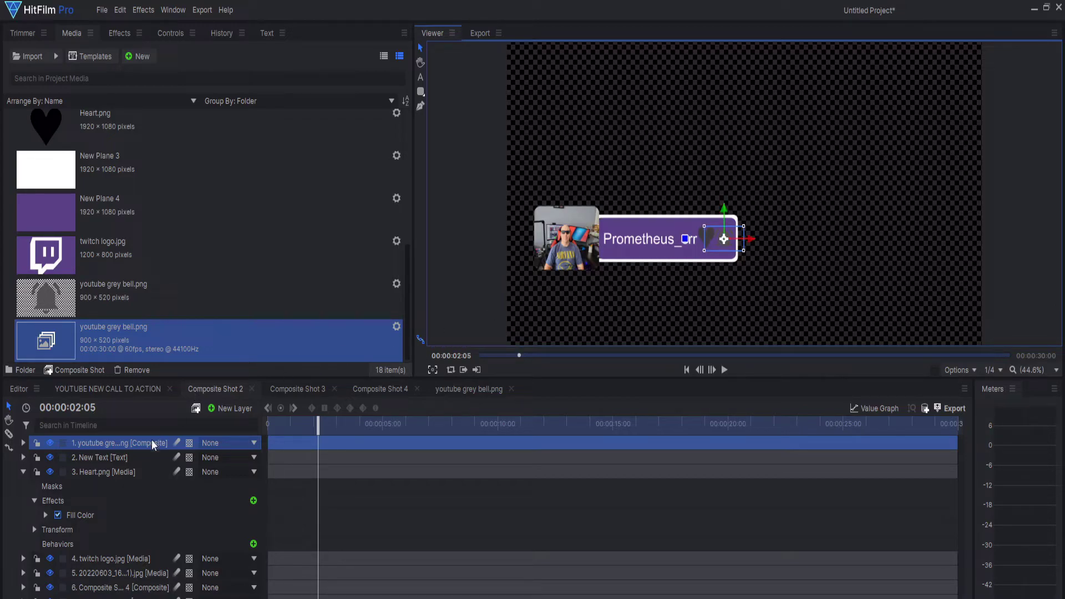
Step: Recolour the heart to grey 81, 81, 81 by eyedropping Fill Color from the viewer
{"action": "left_click", "coordinate": [97, 472]}
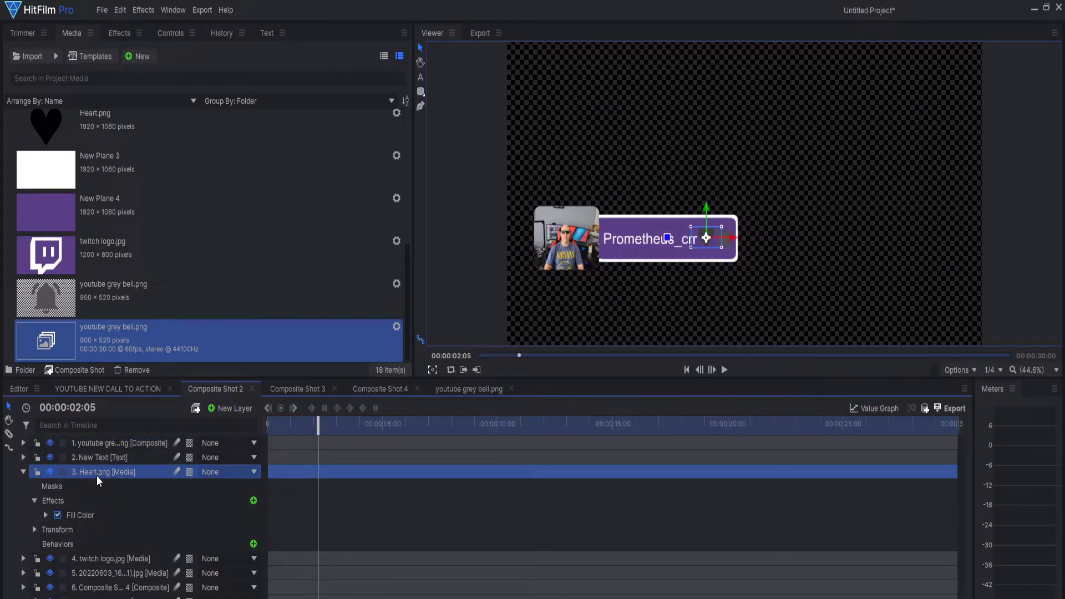
{"action": "left_click", "coordinate": [76, 511]}
{"action": "left_click", "coordinate": [45, 514]}
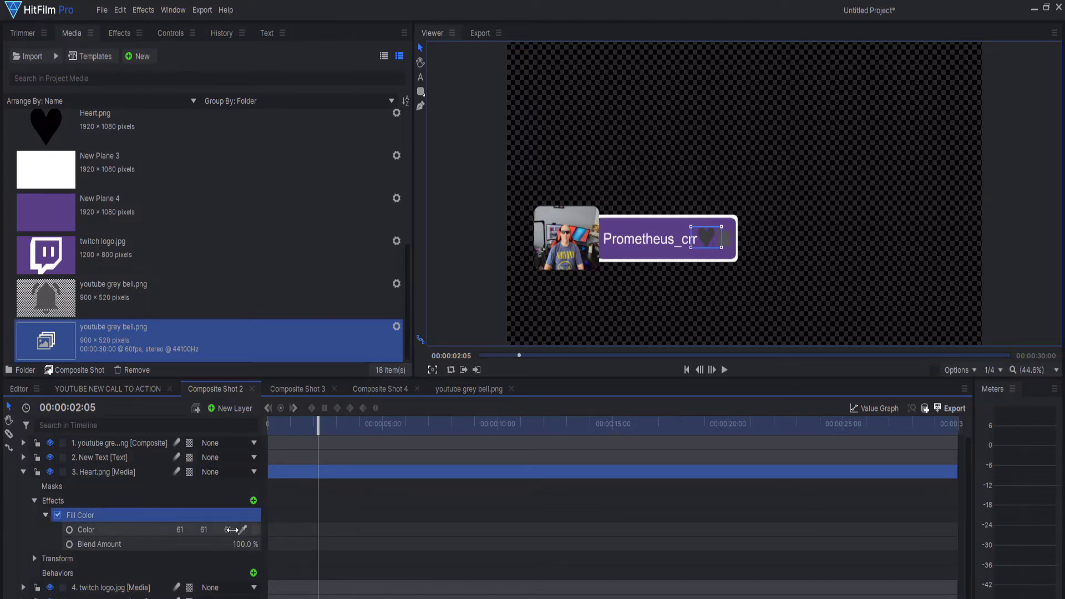
{"action": "left_click", "coordinate": [243, 531]}
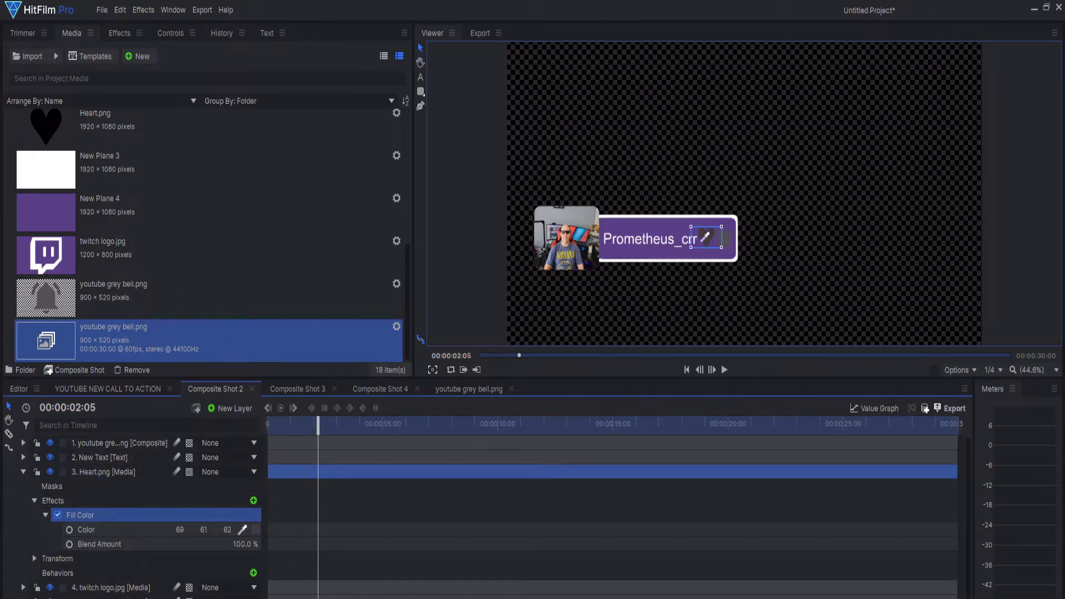
{"action": "left_click", "coordinate": [704, 239]}
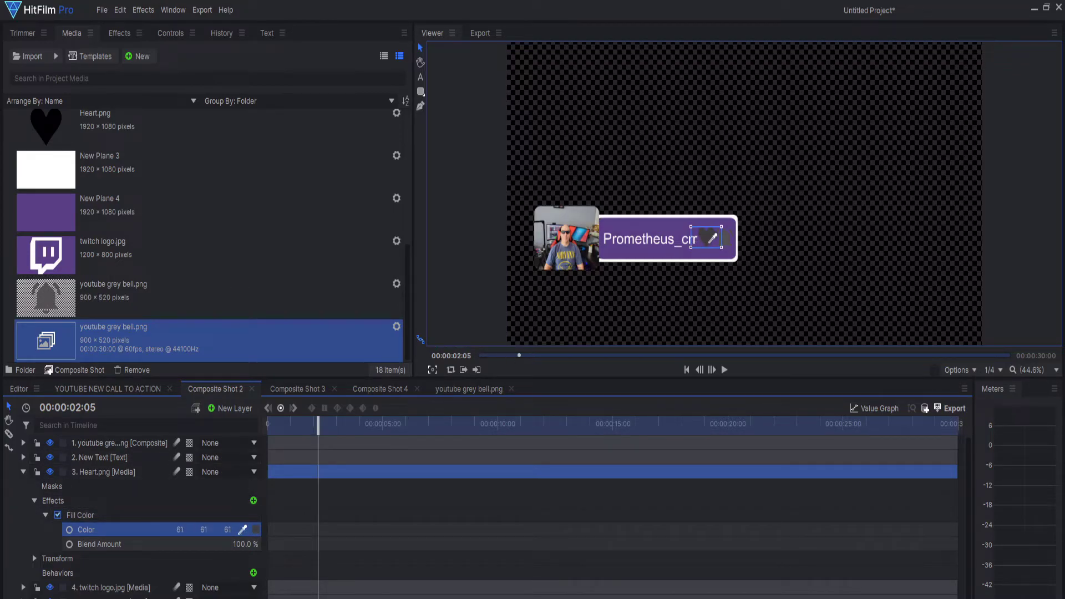
{"action": "left_click", "coordinate": [727, 240]}
Step: Scrub the composite from the start to check the heart's appearance, then reselect Heart.png
{"action": "left_click_drag", "start_coordinate": [309, 429], "coordinate": [268, 429]}
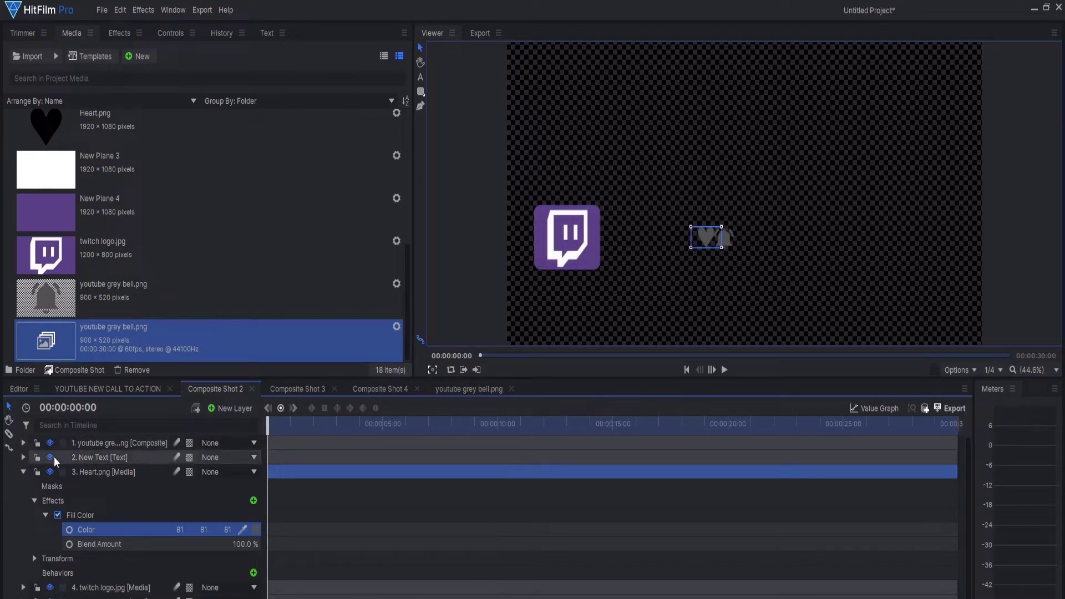
{"action": "left_click_drag", "start_coordinate": [271, 432], "coordinate": [341, 432]}
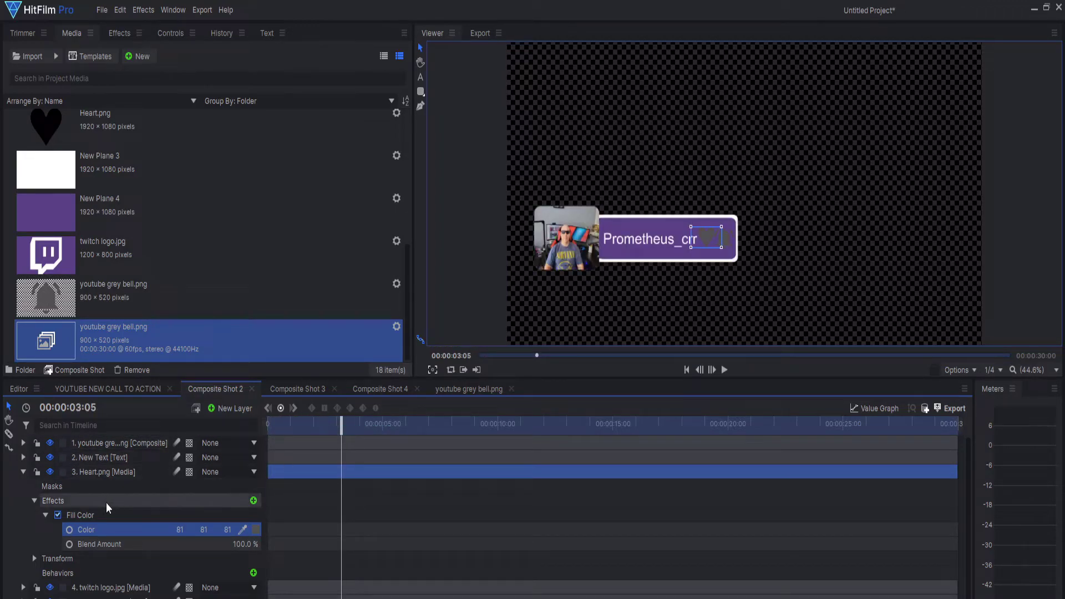
{"action": "left_click", "coordinate": [109, 472]}
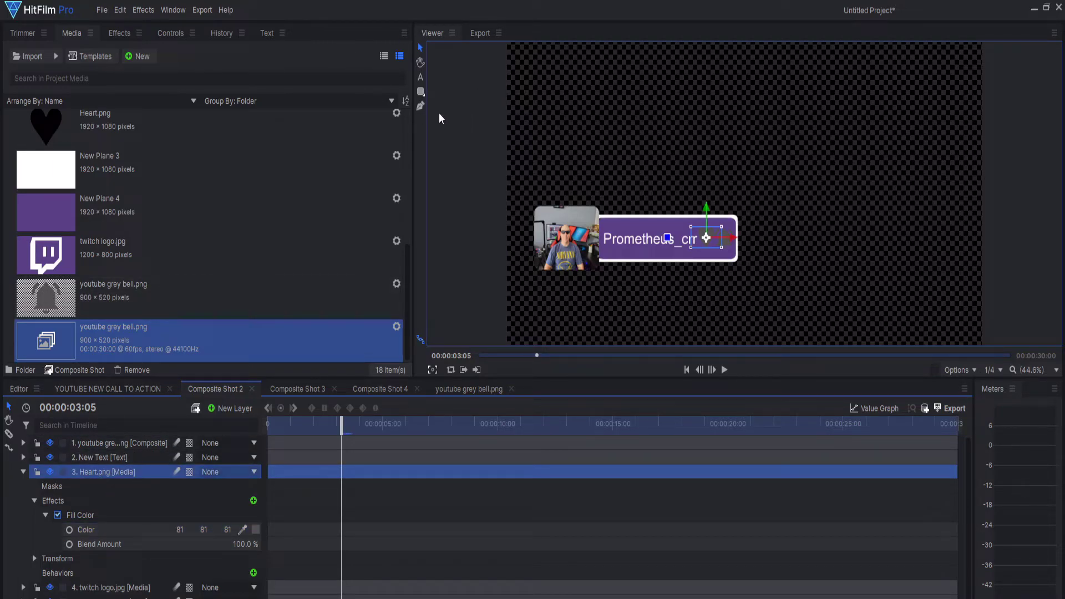
{"action": "left_click", "coordinate": [420, 108]}
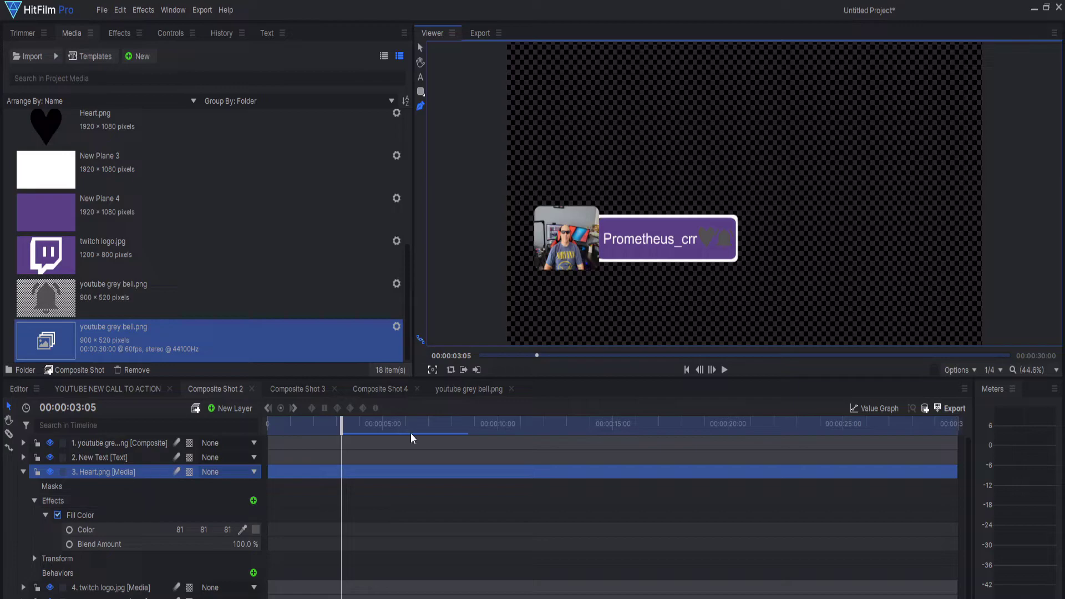
Step: Draw a rectangular mask around the heart
{"action": "left_click", "coordinate": [693, 217]}
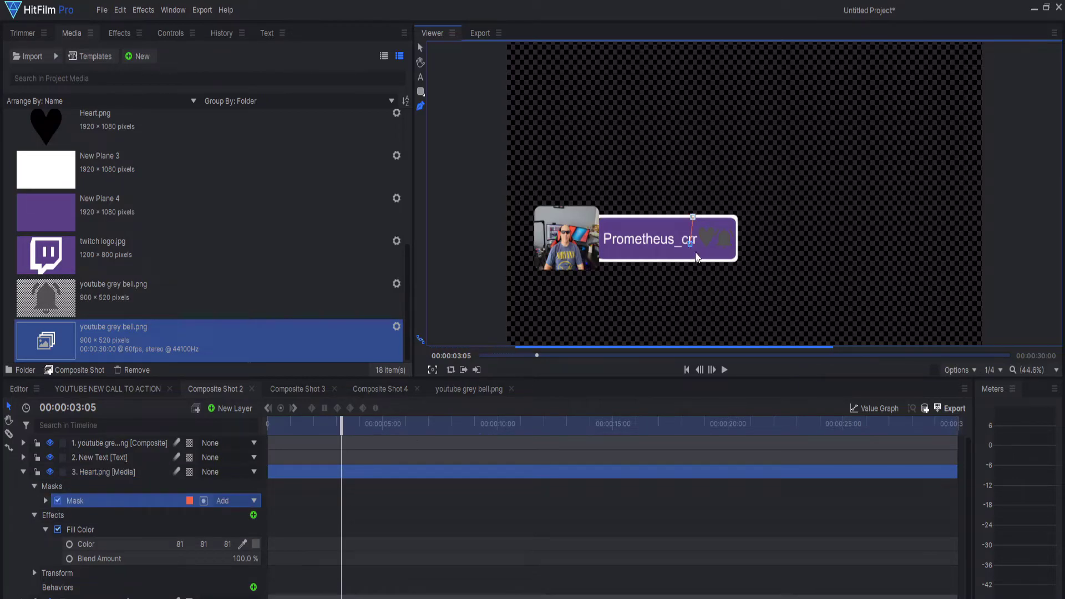
{"action": "left_click", "coordinate": [717, 257]}
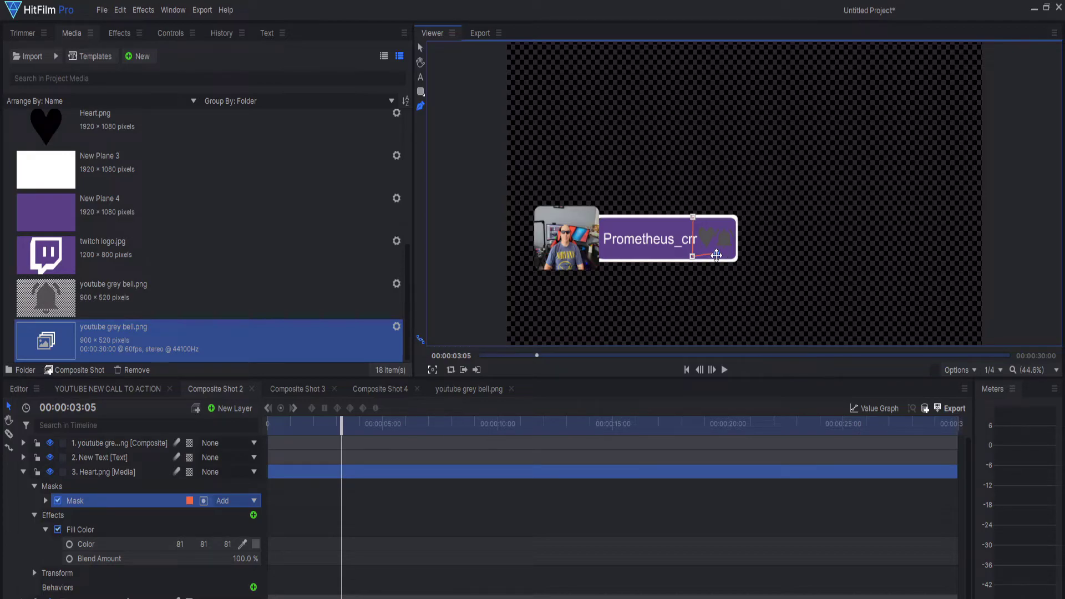
{"action": "left_click", "coordinate": [714, 217]}
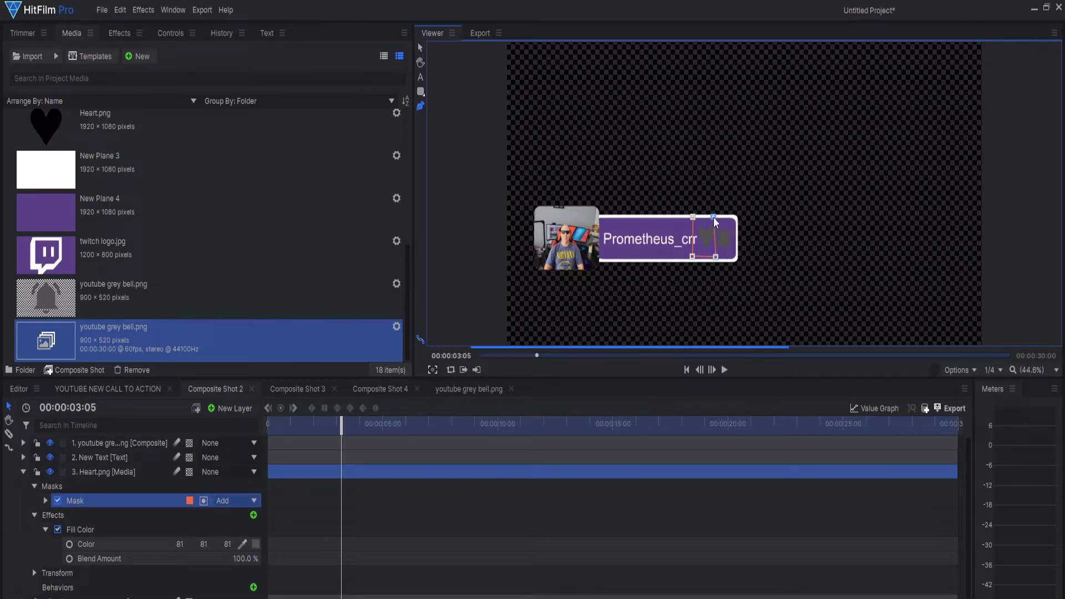
{"action": "left_click", "coordinate": [692, 217]}
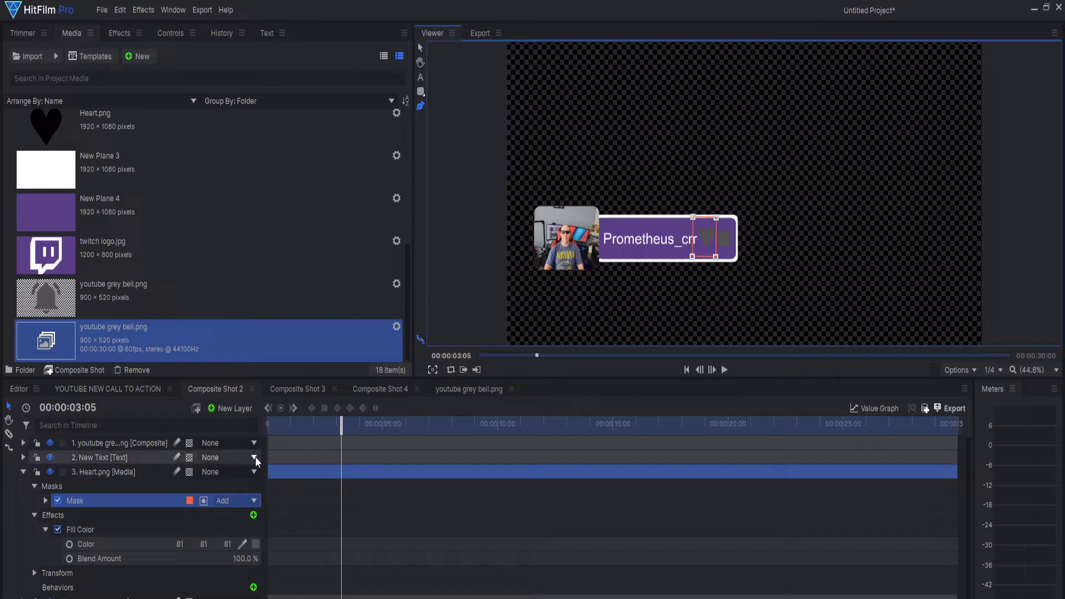
Step: Invert the heart mask and set a Position keyframe while the name is still revealing
{"action": "left_click", "coordinate": [45, 501]}
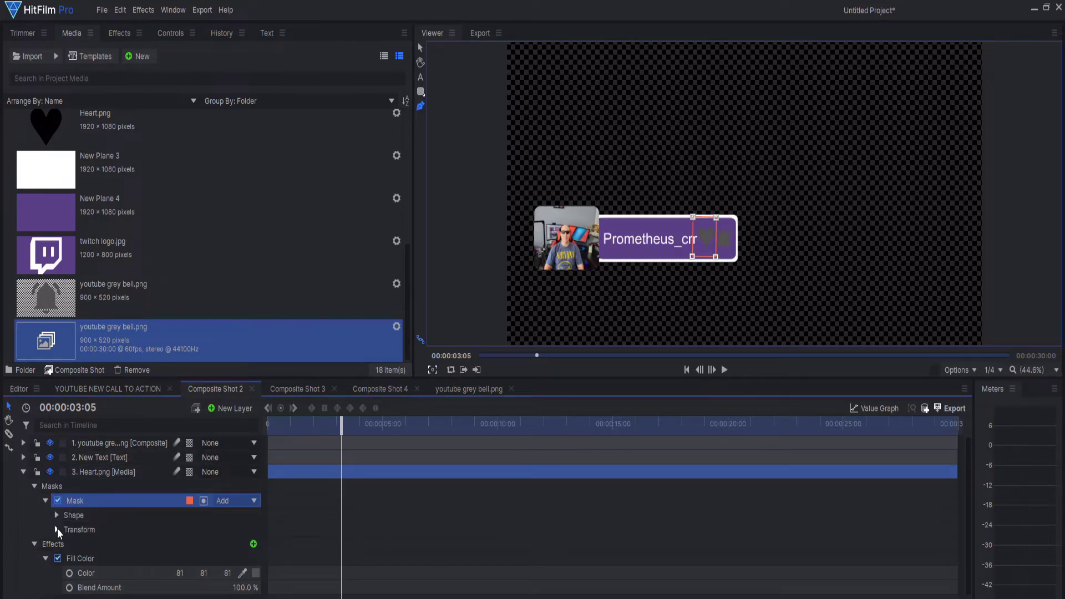
{"action": "left_click", "coordinate": [56, 530]}
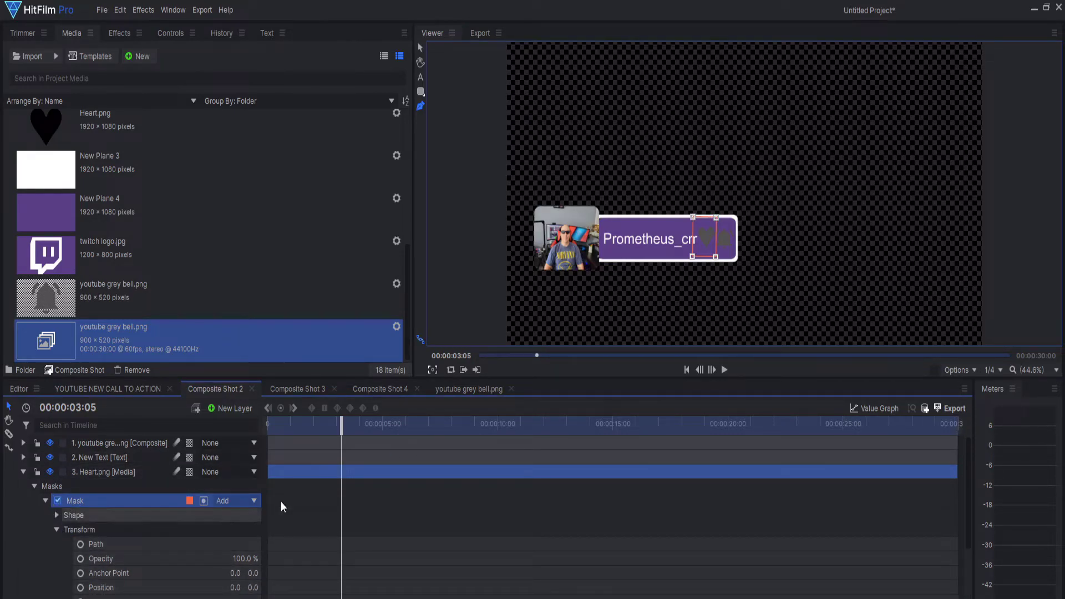
{"action": "left_click_drag", "start_coordinate": [336, 426], "coordinate": [291, 427]}
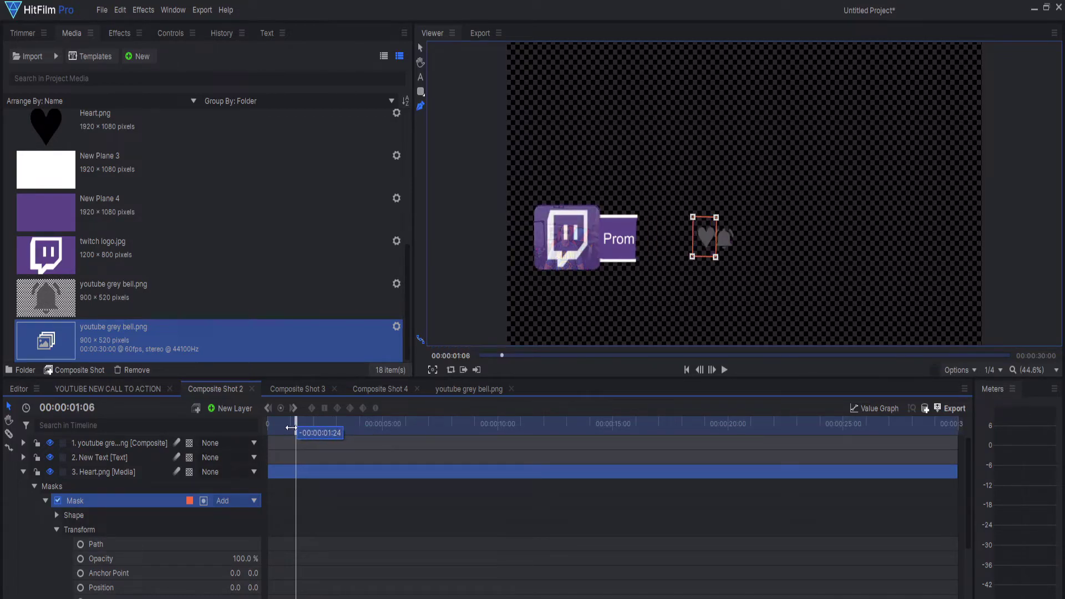
{"action": "left_click", "coordinate": [202, 501]}
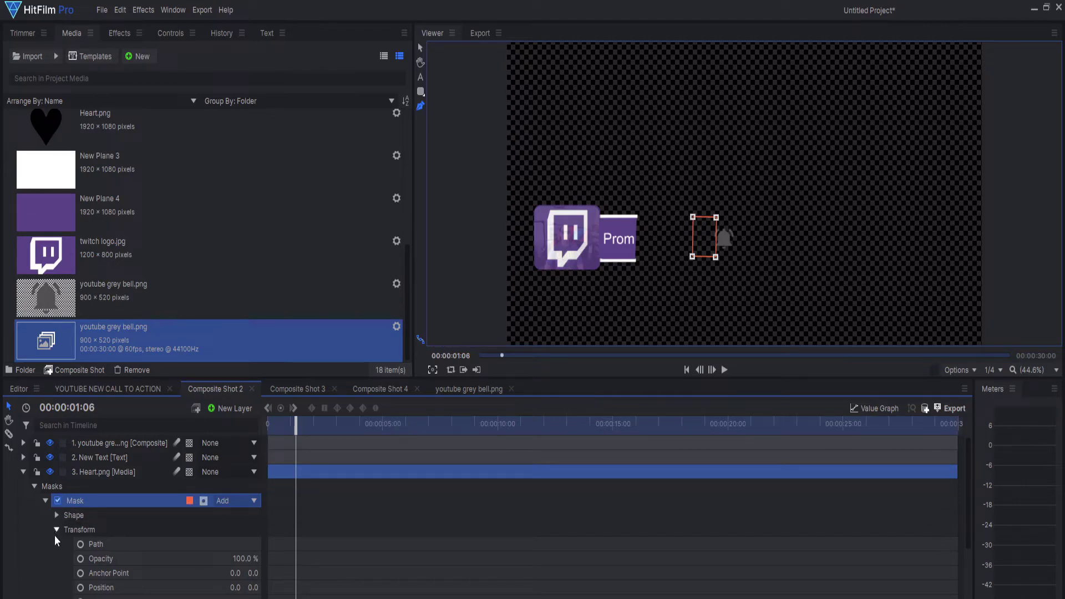
{"action": "left_click", "coordinate": [80, 588]}
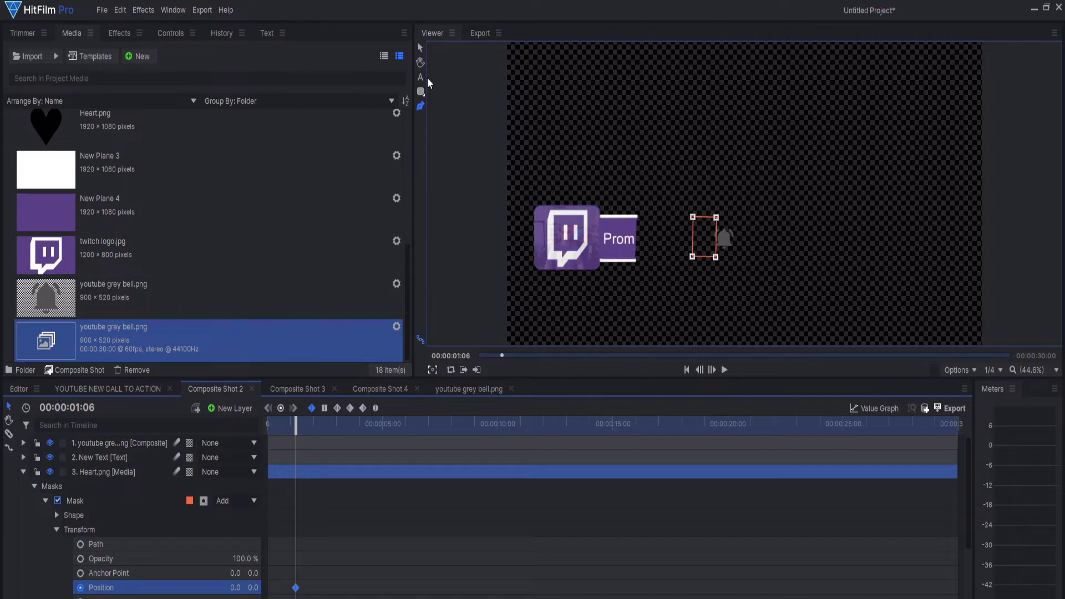
Step: A few frames later, slide the heart mask right to 4724.0, 64.5 to uncover the heart
{"action": "left_click", "coordinate": [419, 48]}
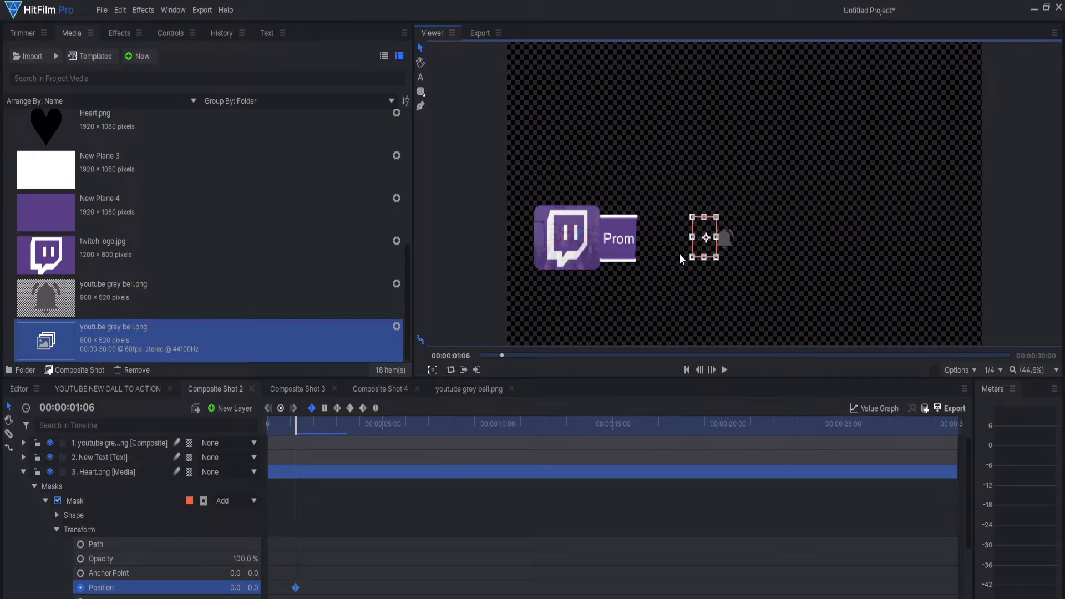
{"action": "left_click", "coordinate": [135, 501]}
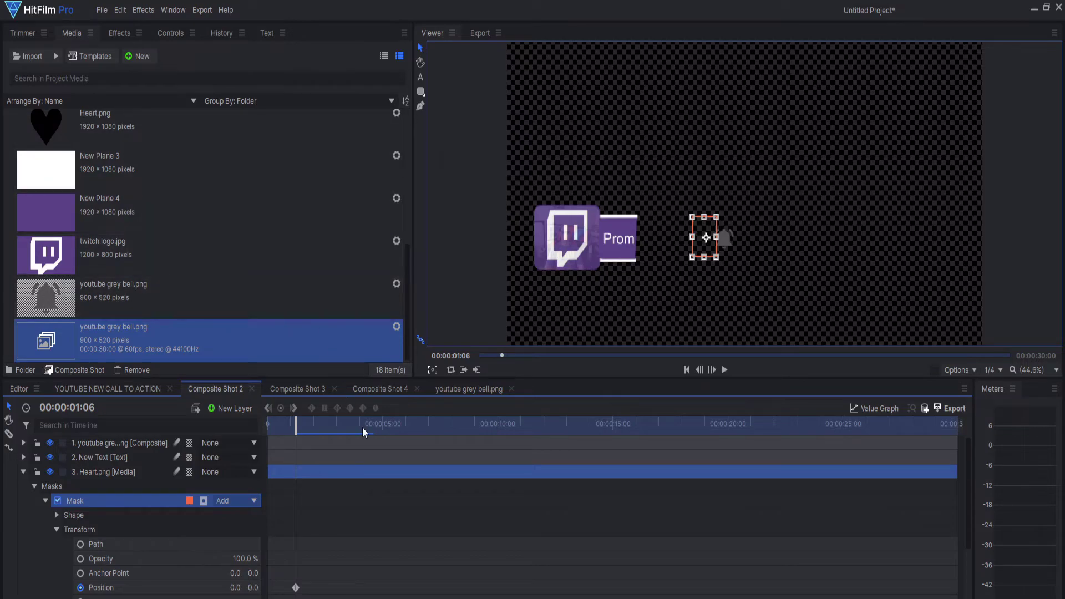
{"action": "key", "text": "Right"}
{"action": "key", "text": "Right"}
{"action": "key", "text": "Right"}
{"action": "key", "text": "Right"}
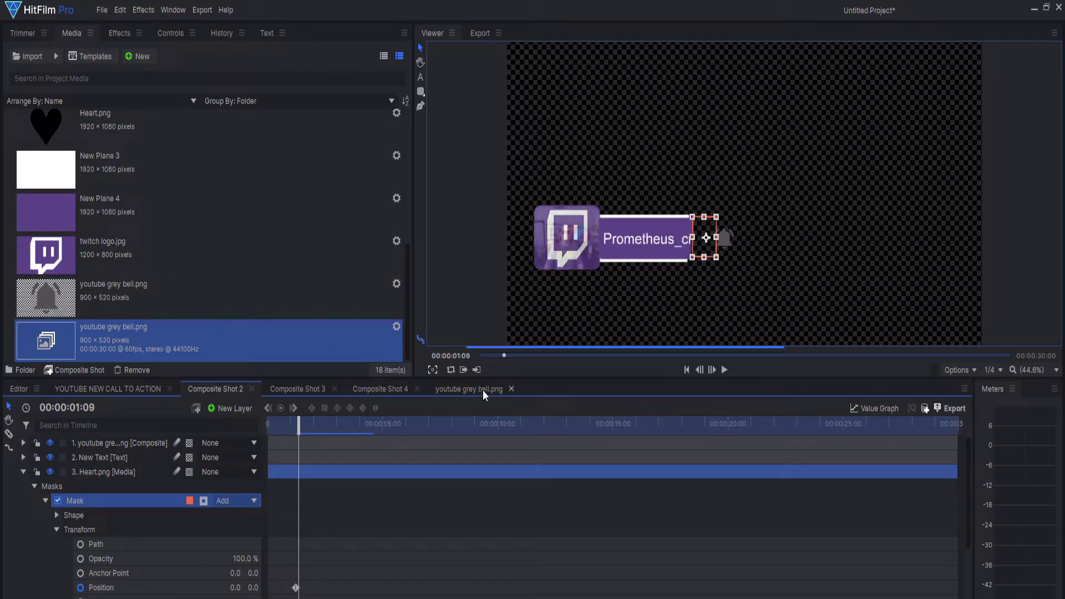
{"action": "left_click_drag", "start_coordinate": [696, 239], "coordinate": [694, 239]}
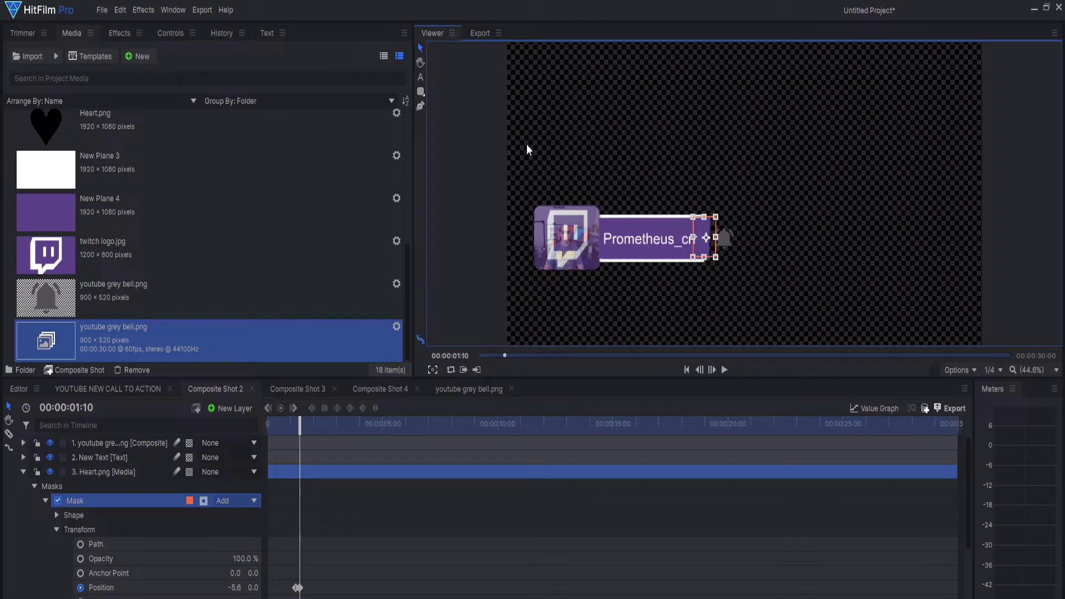
{"action": "left_click", "coordinate": [112, 471]}
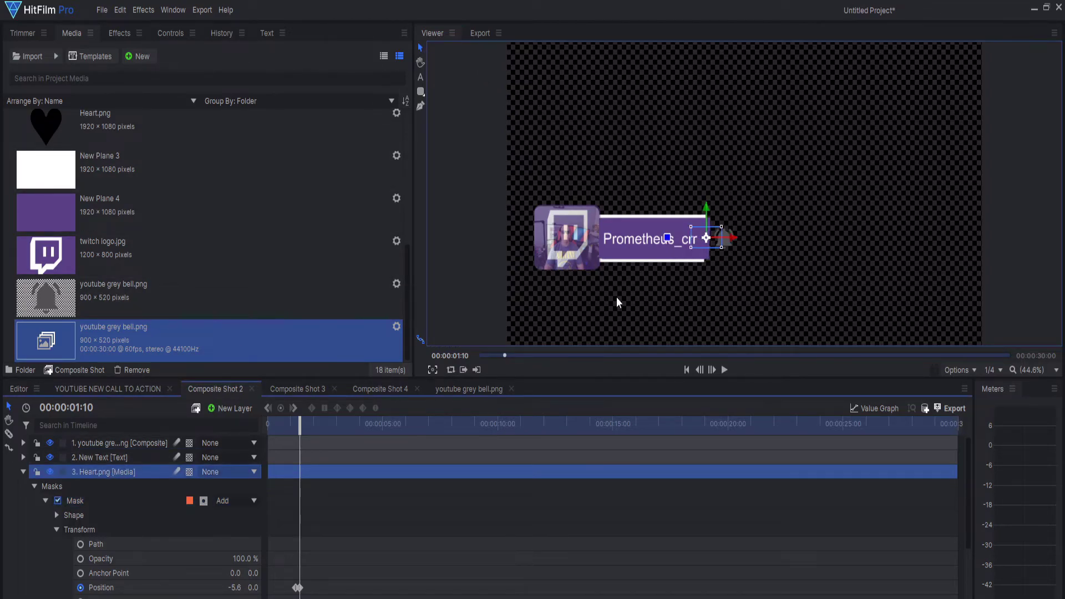
{"action": "left_click", "coordinate": [161, 502]}
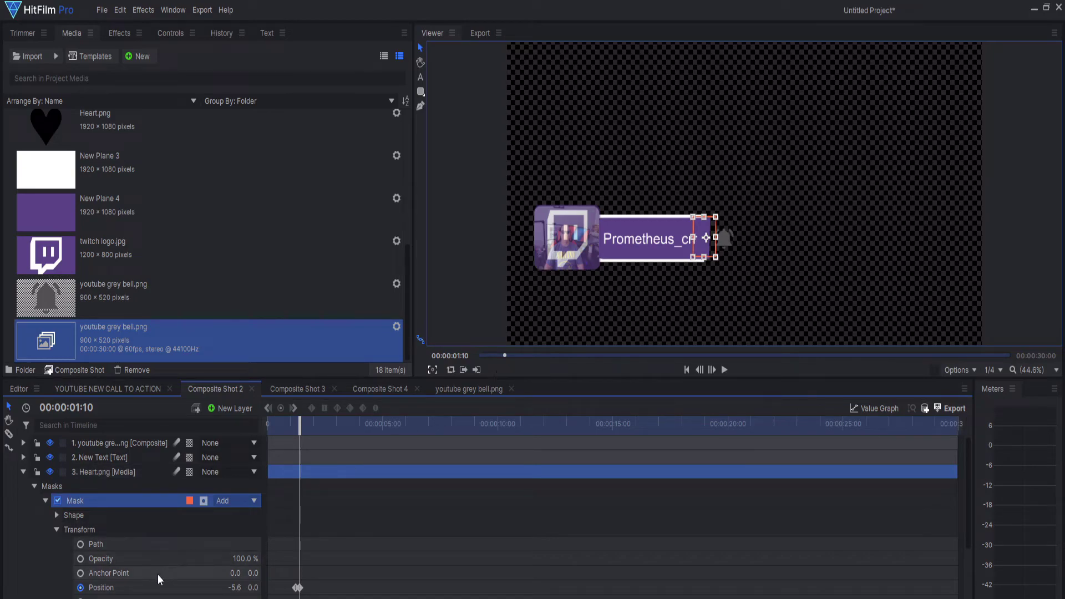
{"action": "left_click", "coordinate": [153, 588]}
{"action": "left_click_drag", "start_coordinate": [701, 240], "coordinate": [715, 241]}
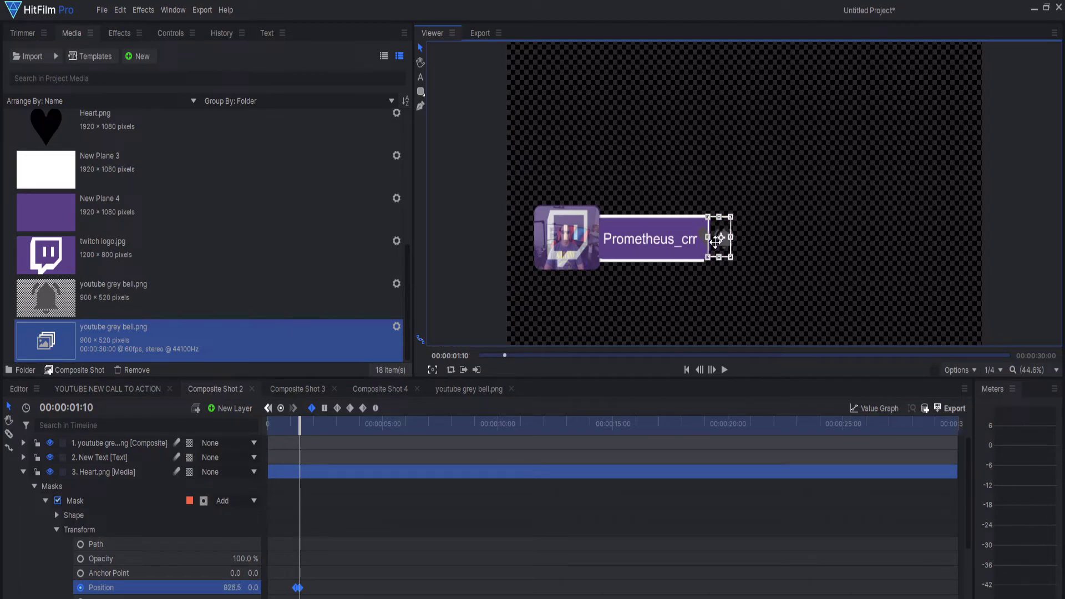
{"action": "left_click_drag", "start_coordinate": [714, 241], "coordinate": [778, 245]}
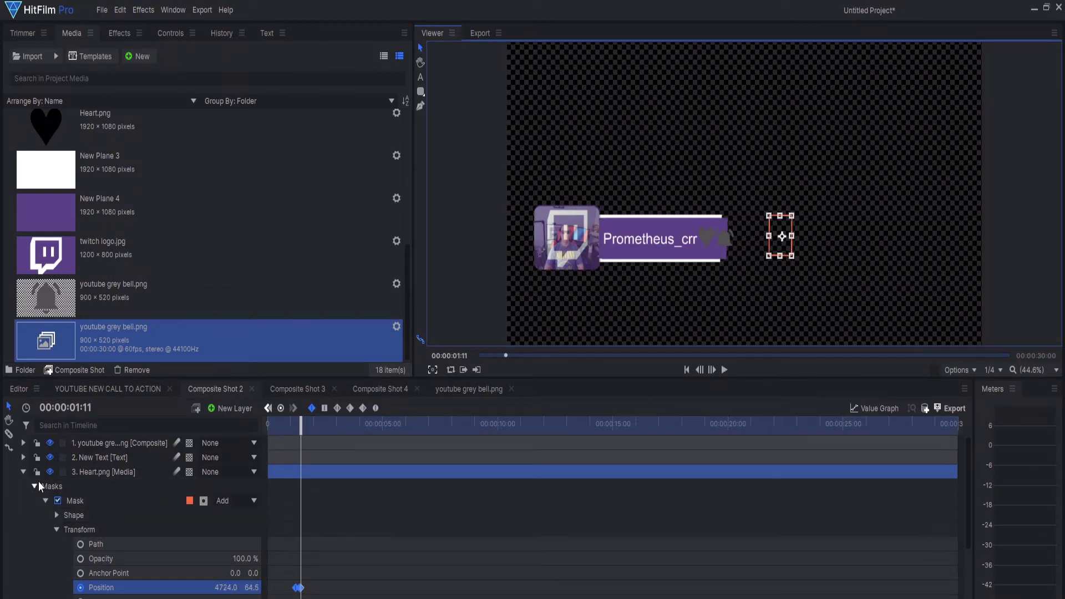
{"action": "left_click", "coordinate": [23, 472]}
{"action": "left_click", "coordinate": [89, 442]}
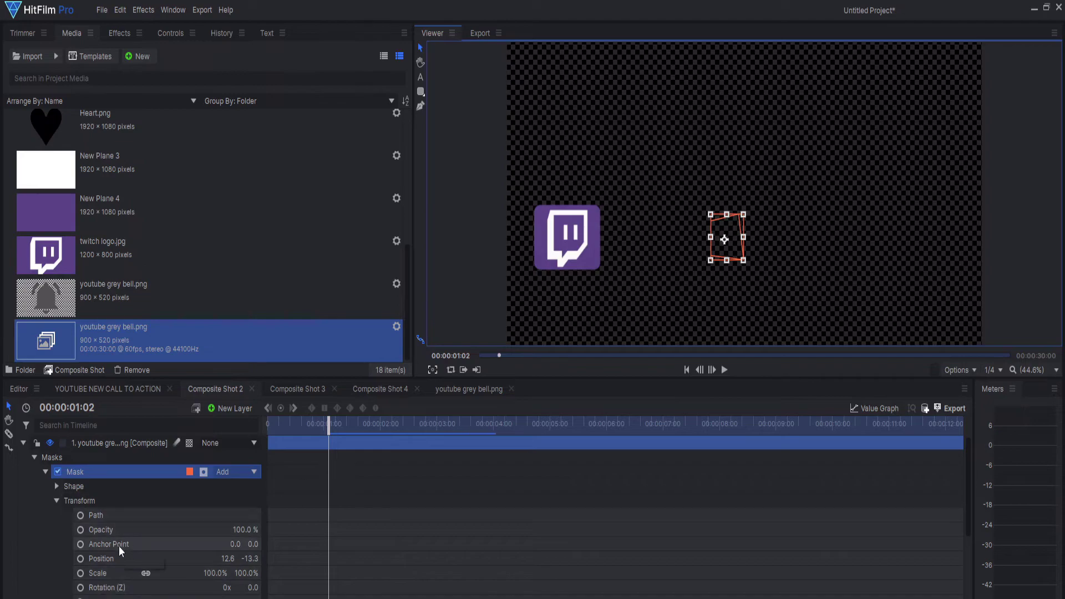
Step: Keyframe the bell mask's Position and slide it right to 939.6, -53.3 later on
{"action": "left_click", "coordinate": [80, 558]}
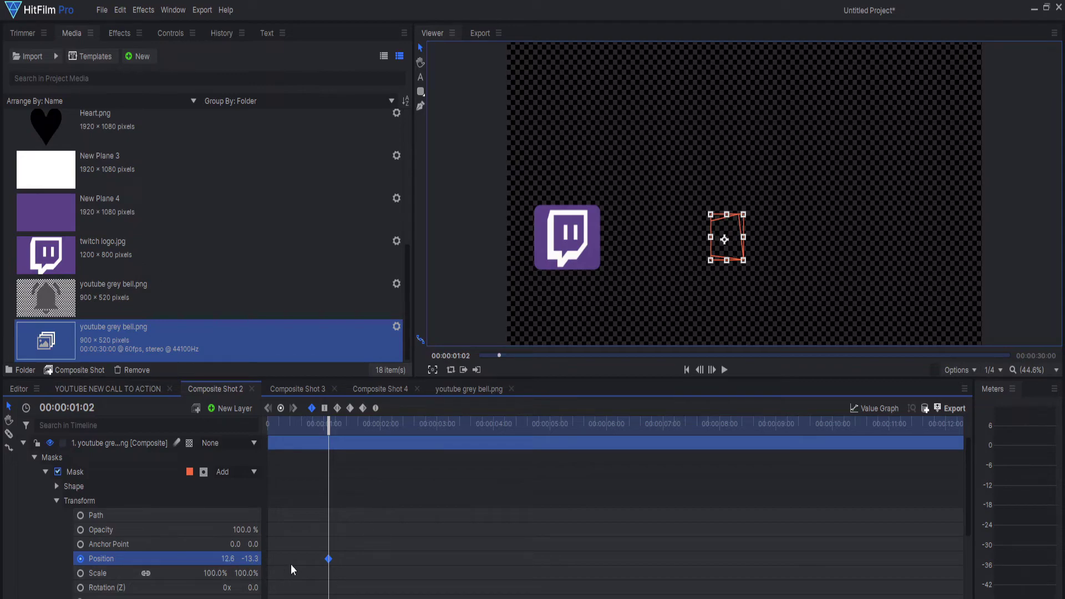
{"action": "mouse_move", "coordinate": [327, 560]}
{"action": "key", "text": "space"}
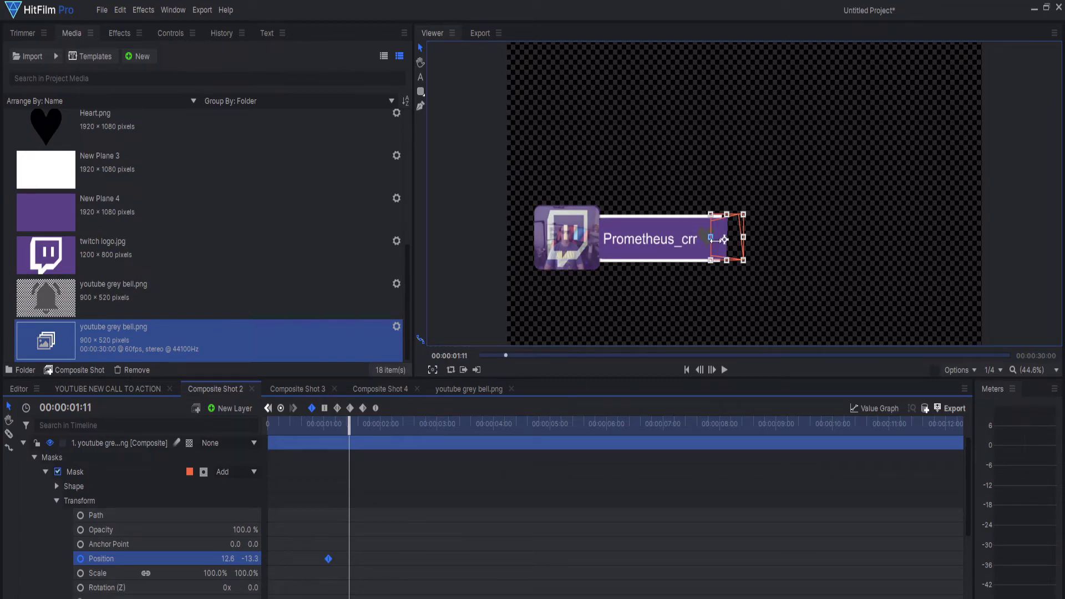
{"action": "left_click_drag", "start_coordinate": [725, 255], "coordinate": [768, 242]}
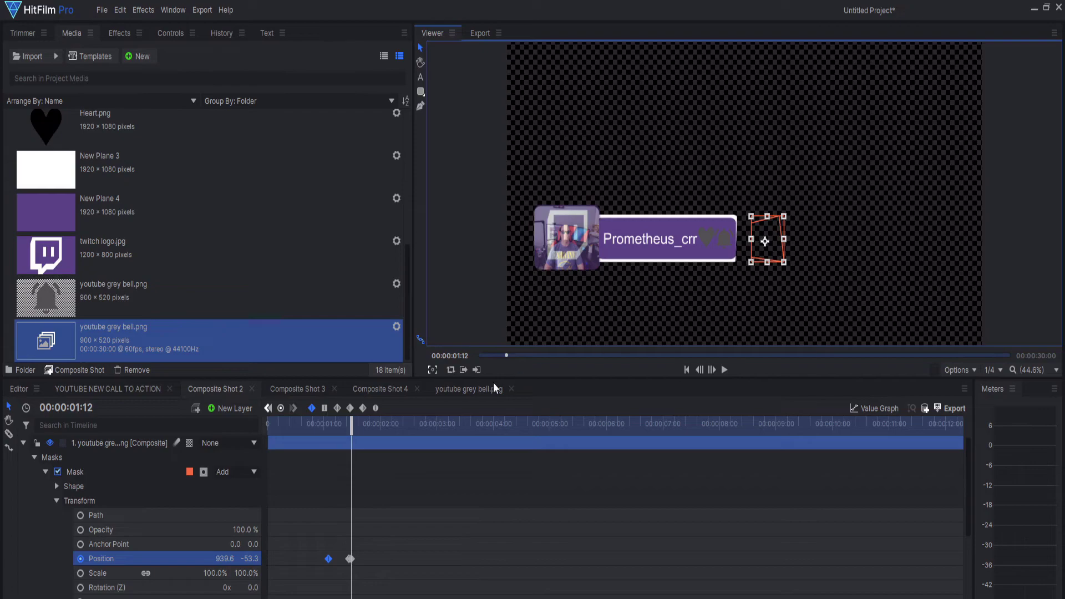
{"action": "left_click_drag", "start_coordinate": [342, 550], "coordinate": [379, 594]}
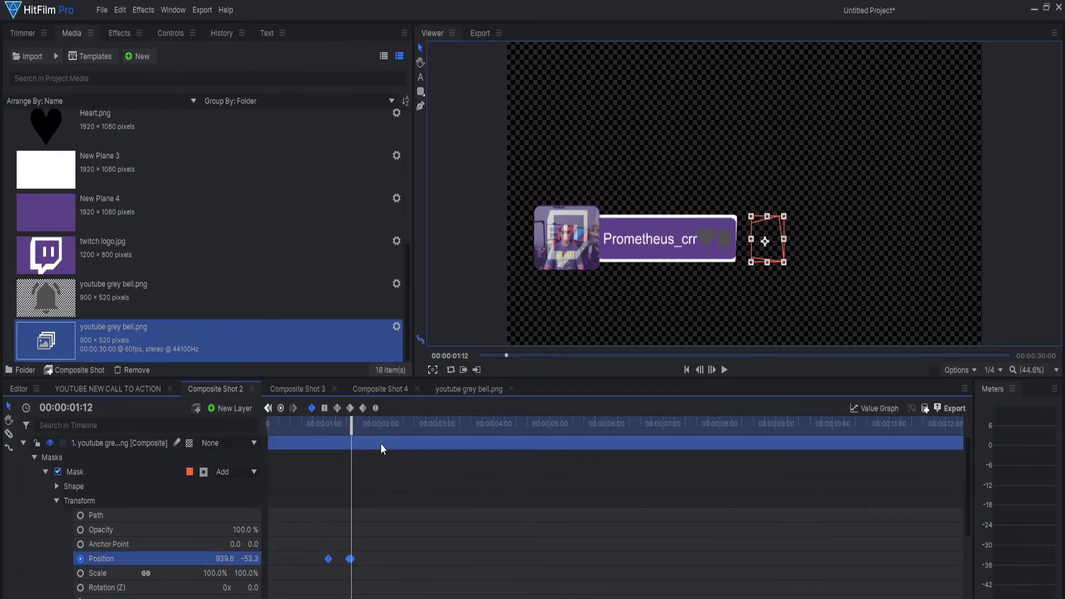
Step: Preview the banner reveal from the start, then return to the main gameplay edit timeline
{"action": "key", "text": "Home"}
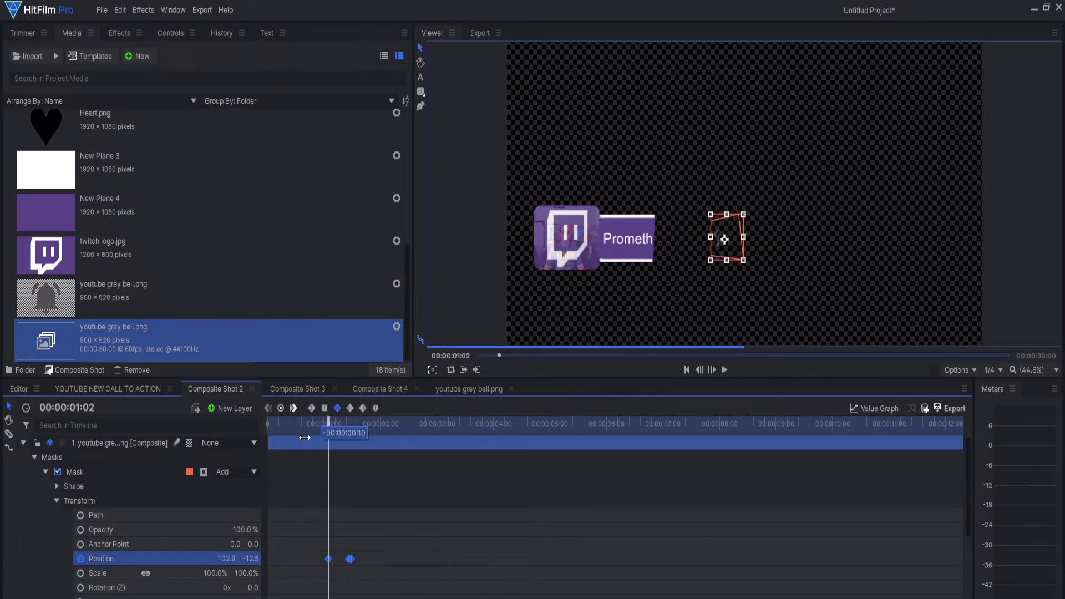
{"action": "left_click", "coordinate": [724, 370]}
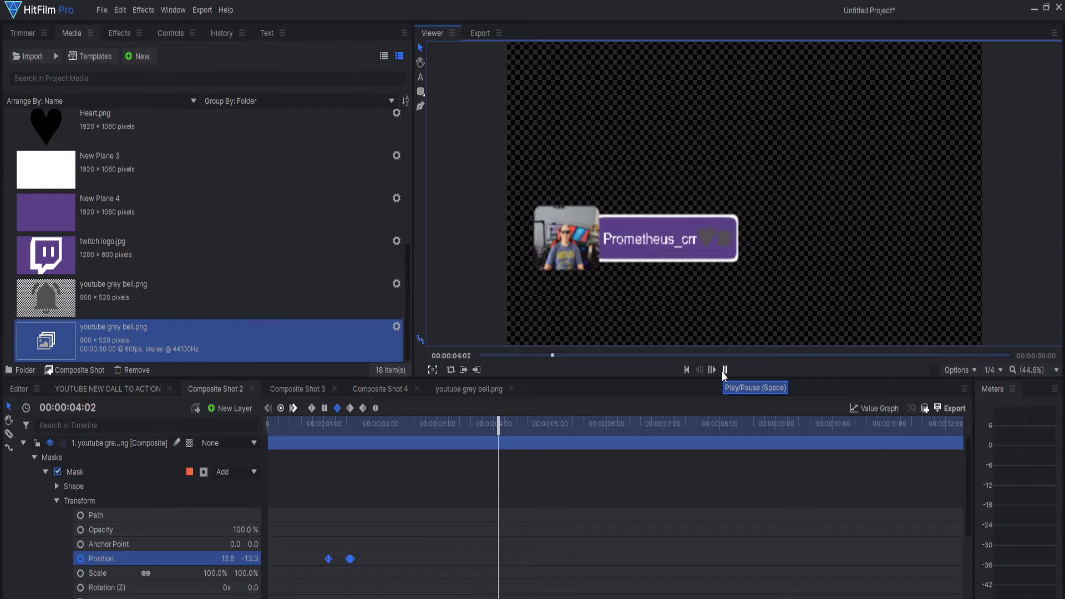
{"action": "left_click", "coordinate": [724, 370]}
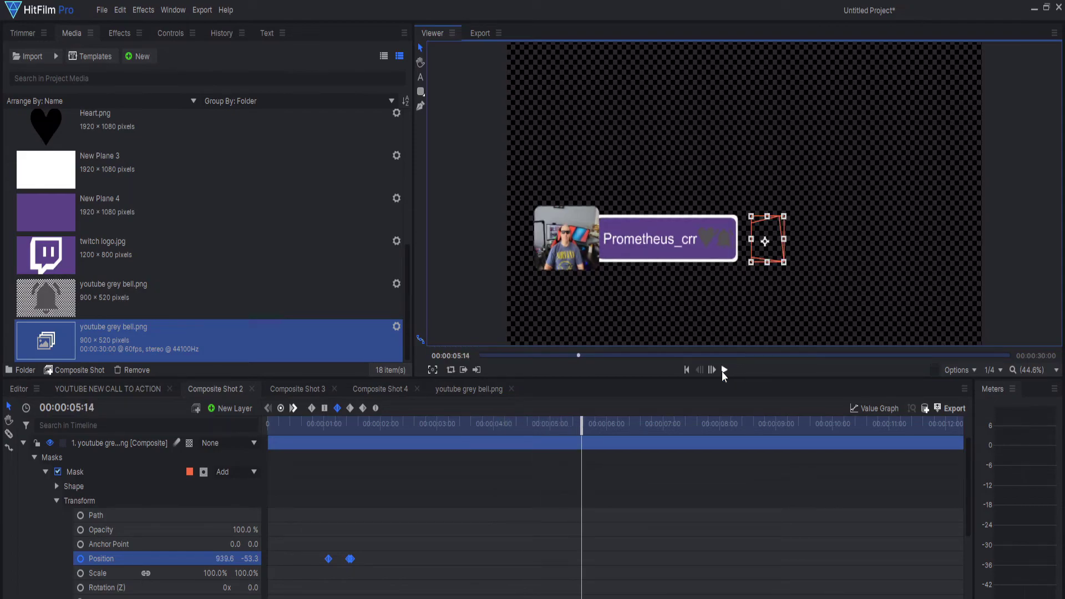
{"action": "left_click", "coordinate": [17, 390]}
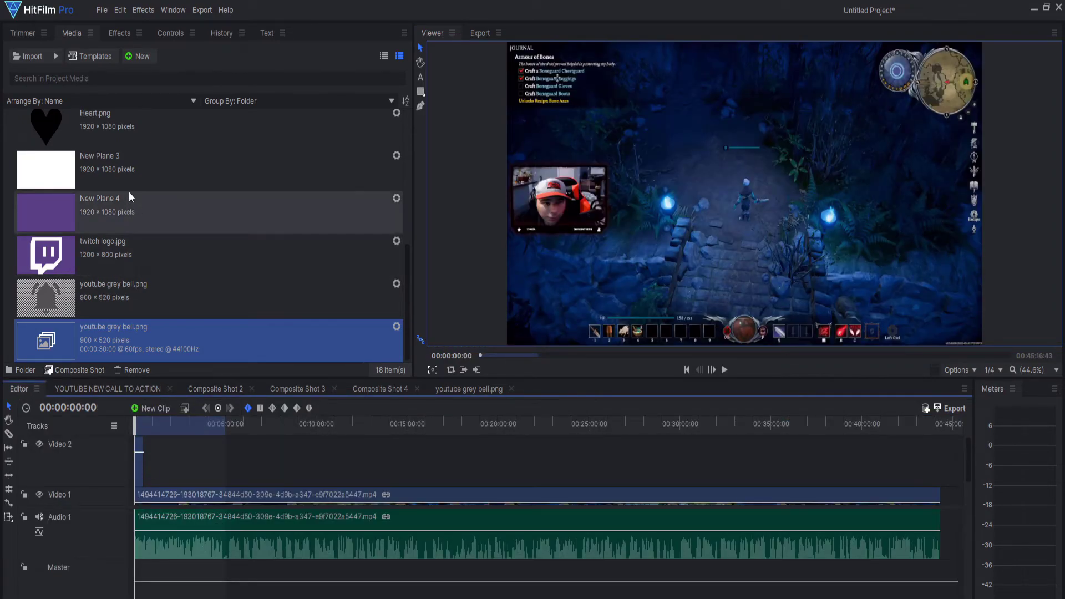
Step: Place Composite Shot 2 at the start of Video 2 and drag the overlay lower in the frame
{"action": "left_click_drag", "start_coordinate": [139, 469], "coordinate": [167, 469]}
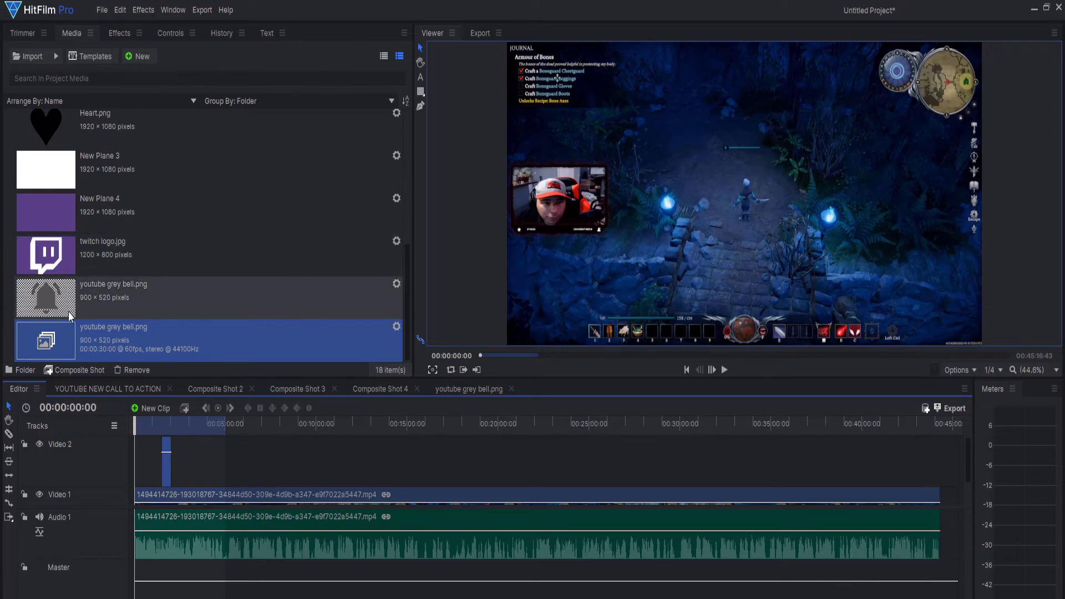
{"action": "scroll", "coordinate": [68, 311], "scroll_direction": "up", "scroll_amount": 10}
{"action": "left_click_drag", "start_coordinate": [78, 161], "coordinate": [136, 459]}
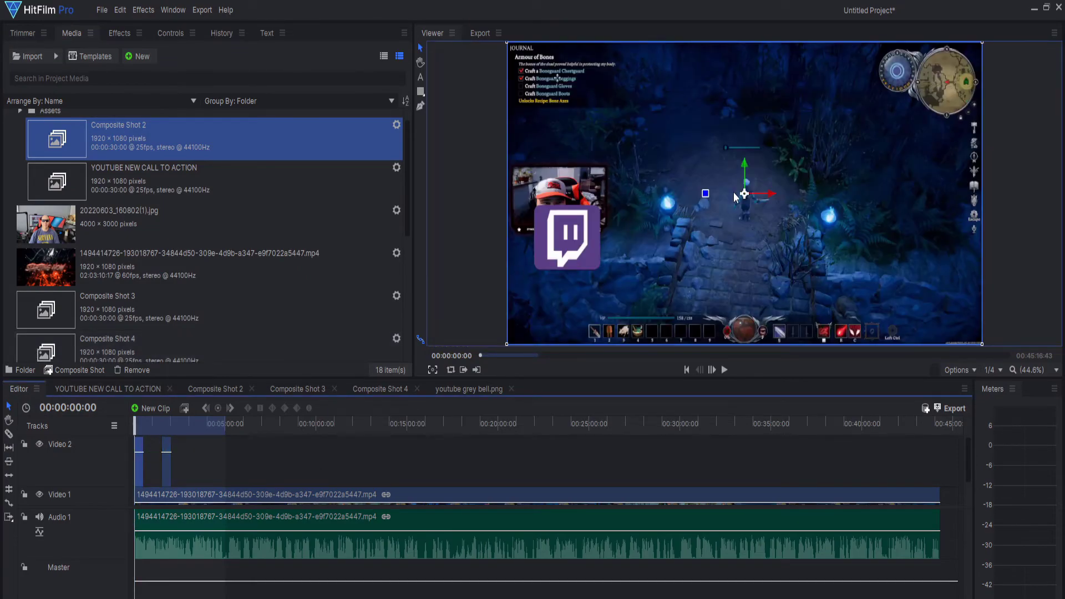
{"action": "left_click_drag", "start_coordinate": [745, 198], "coordinate": [744, 235]}
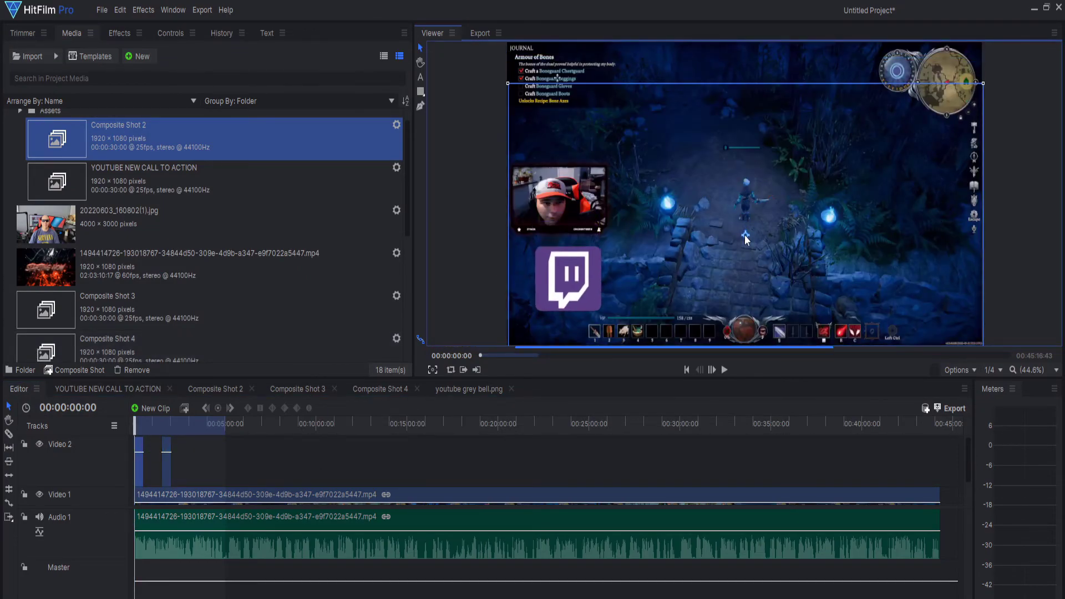
{"action": "left_click", "coordinate": [137, 32]}
{"action": "left_click", "coordinate": [26, 56]}
Step: Apply the Push transition to the Video 2 clip's start with Direction set to Up
{"action": "type", "text": "pus"}
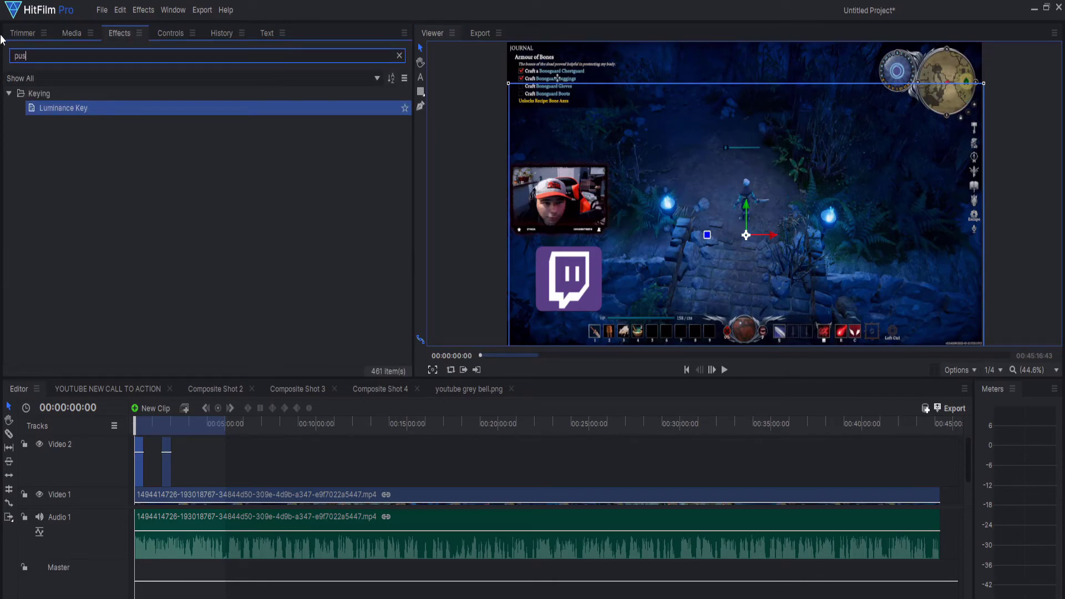
{"action": "type", "text": "h"}
{"action": "left_click_drag", "start_coordinate": [58, 151], "coordinate": [77, 268]}
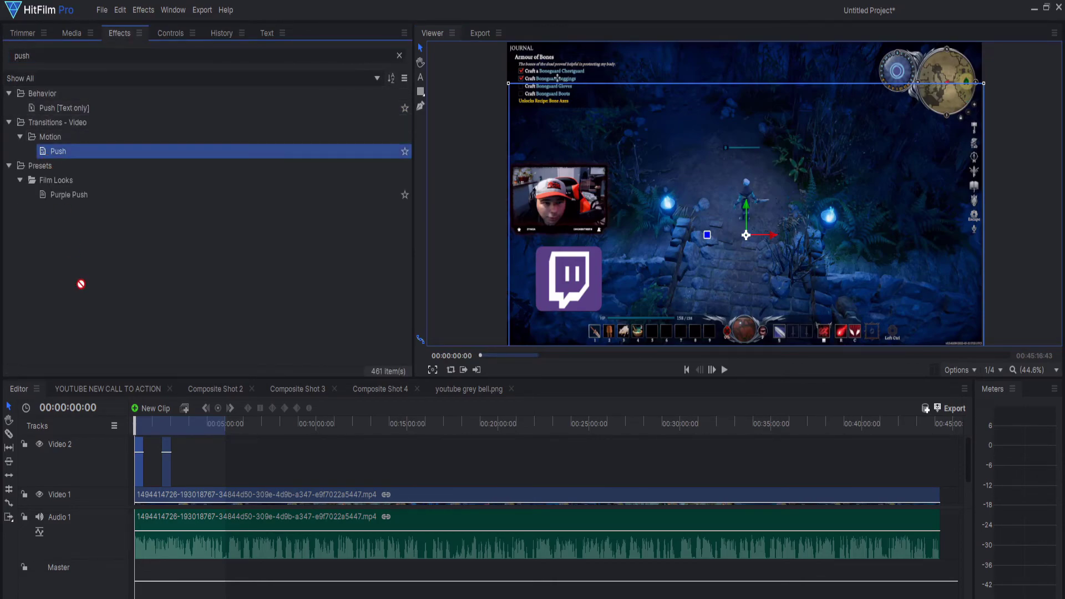
{"action": "left_click_drag", "start_coordinate": [128, 460], "coordinate": [139, 450]}
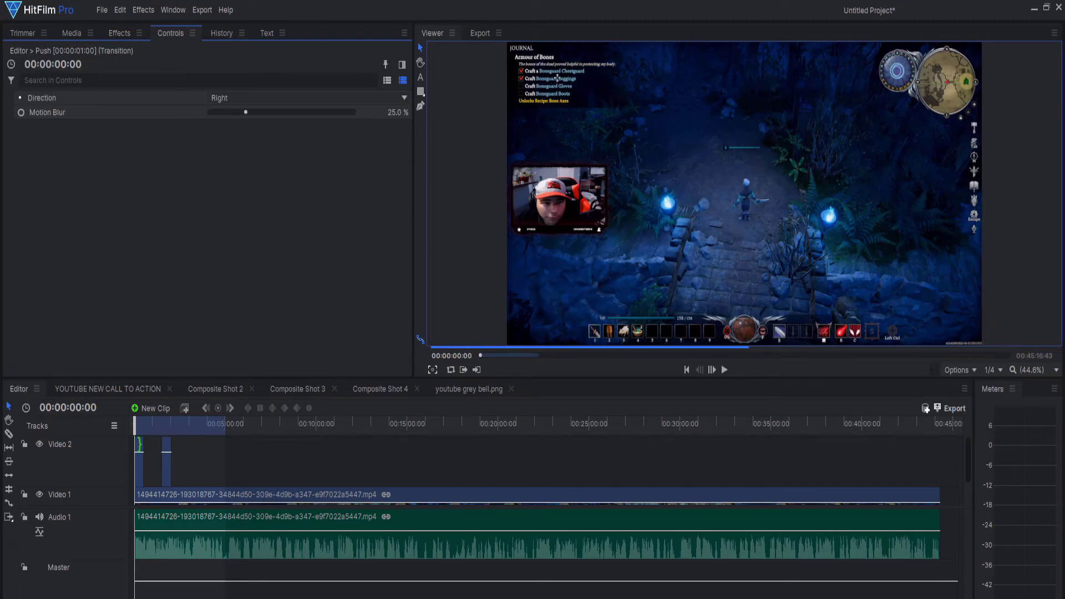
{"action": "left_click", "coordinate": [227, 99]}
{"action": "left_click", "coordinate": [206, 149]}
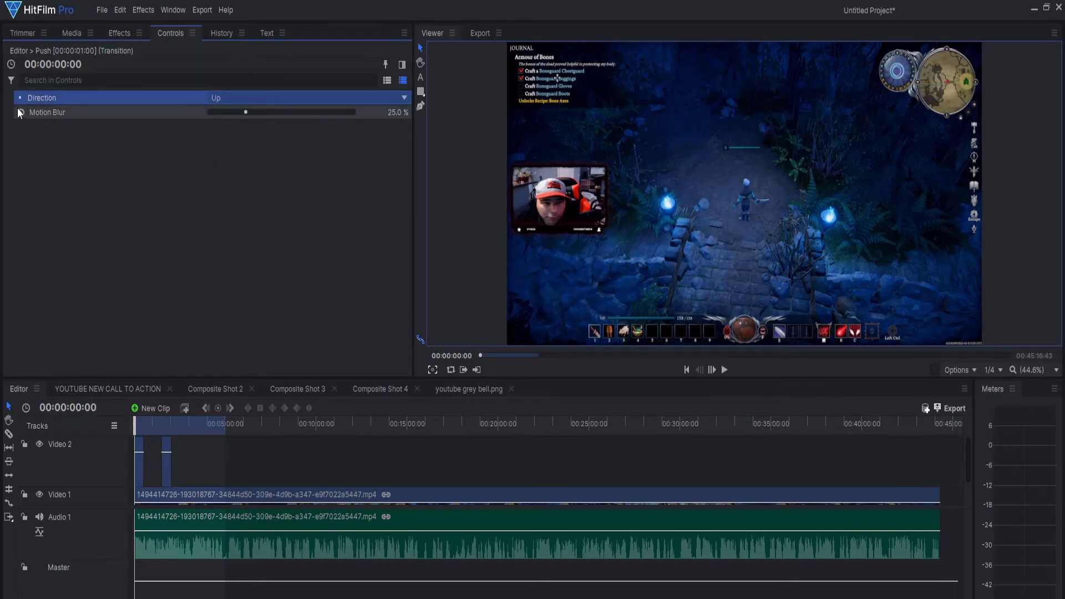
{"action": "left_click", "coordinate": [22, 113]}
Step: Apply another Push transition to the Video 2 clip start, with Direction set to Down
{"action": "left_click", "coordinate": [110, 32]}
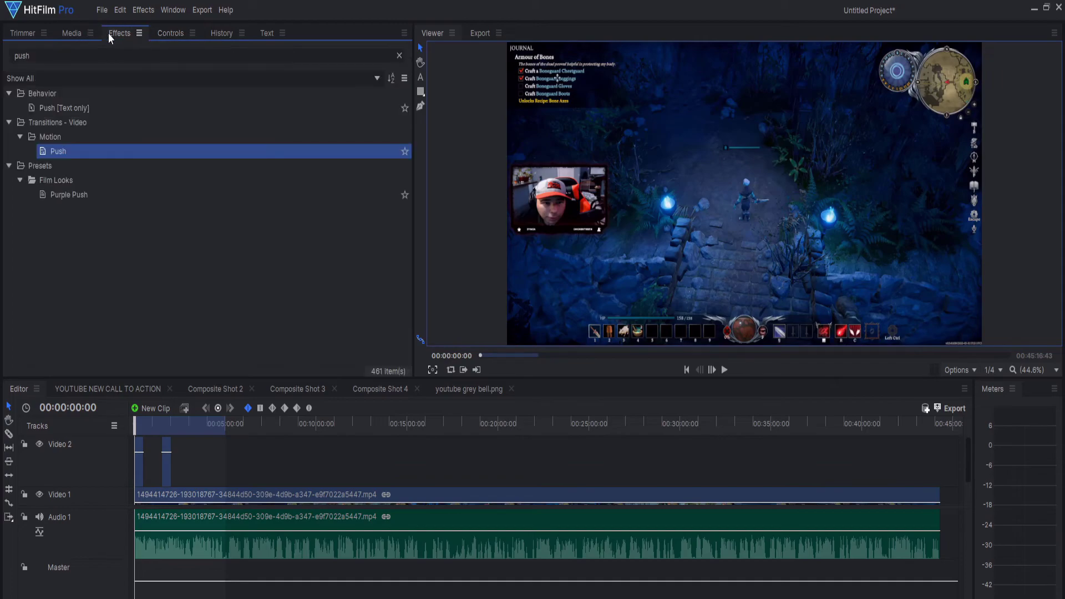
{"action": "left_click_drag", "start_coordinate": [56, 151], "coordinate": [59, 164]}
{"action": "left_click_drag", "start_coordinate": [128, 434], "coordinate": [139, 451]}
{"action": "left_click", "coordinate": [139, 455]}
{"action": "left_click", "coordinate": [229, 98]}
{"action": "left_click", "coordinate": [214, 167]}
{"action": "left_click", "coordinate": [21, 113]}
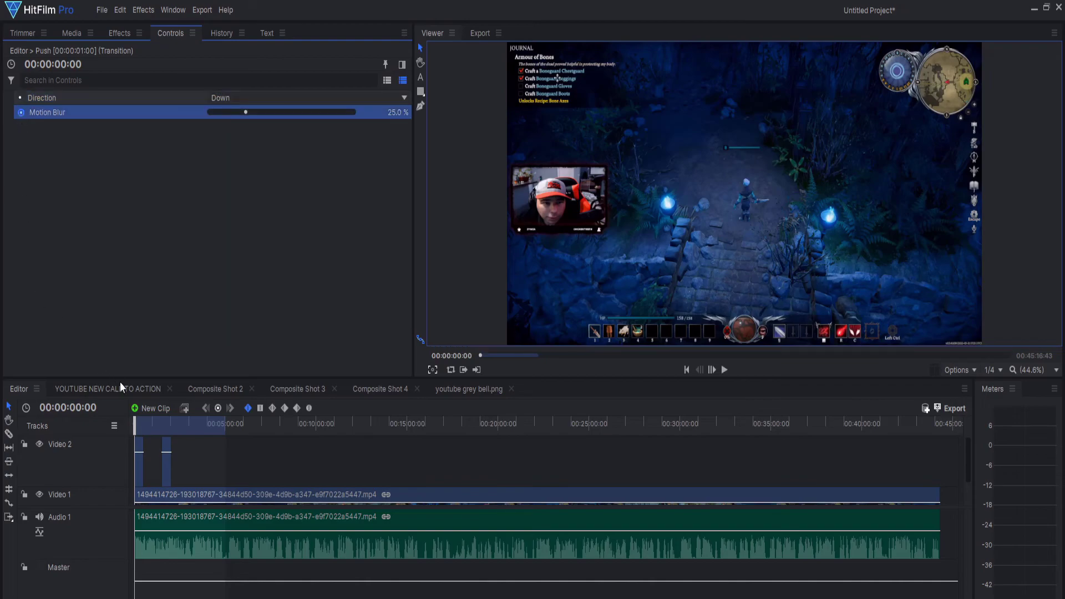
{"action": "left_click", "coordinate": [115, 425]}
{"action": "left_click", "coordinate": [128, 424]}
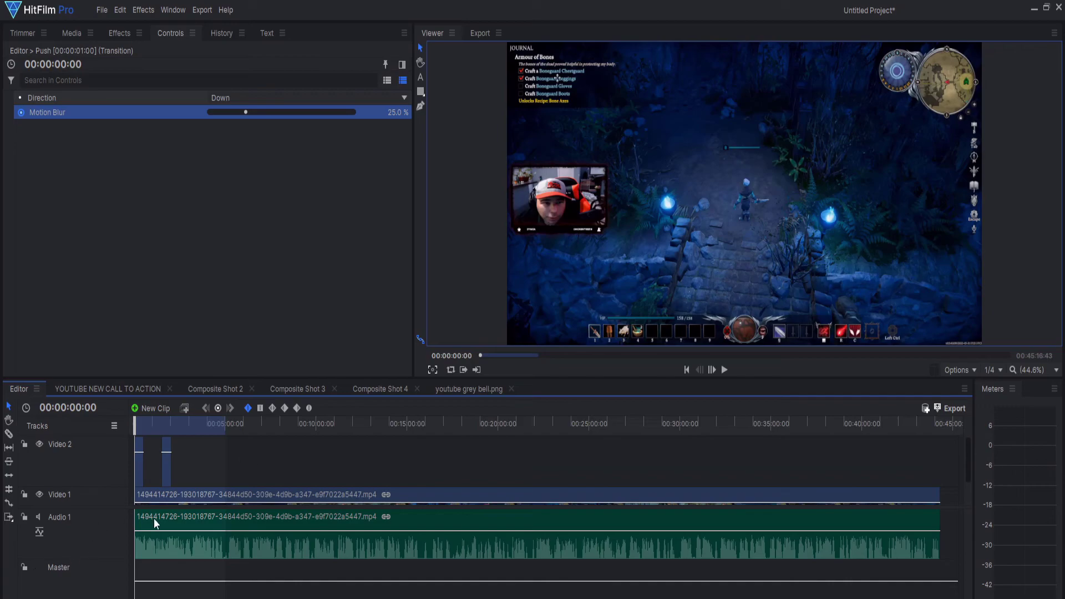
Step: Play back the overlay, then delete the old item from Video 2
{"action": "left_click", "coordinate": [725, 371]}
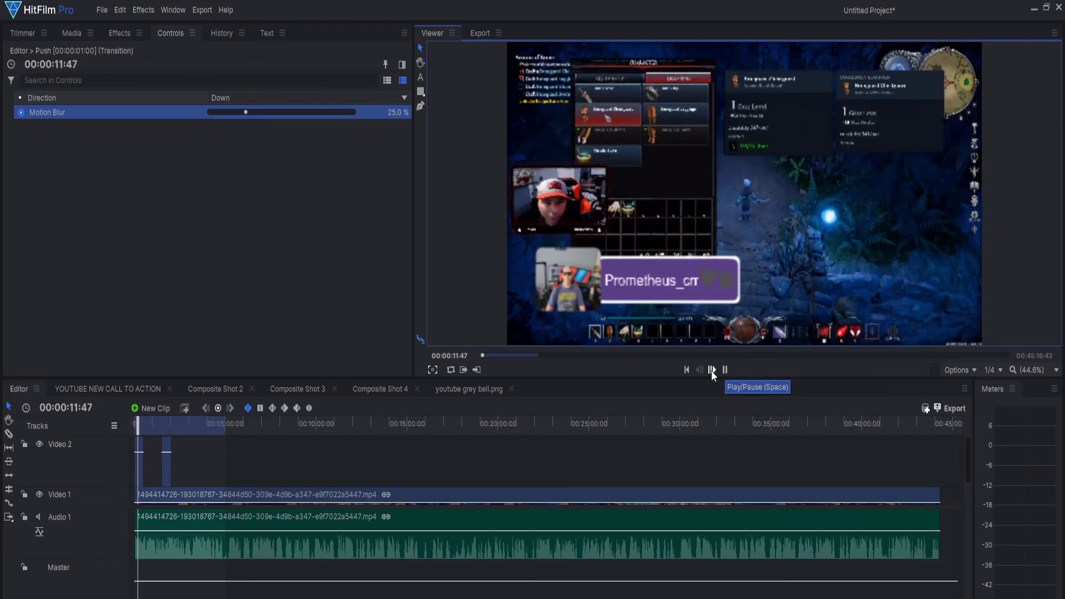
{"action": "left_click", "coordinate": [725, 371]}
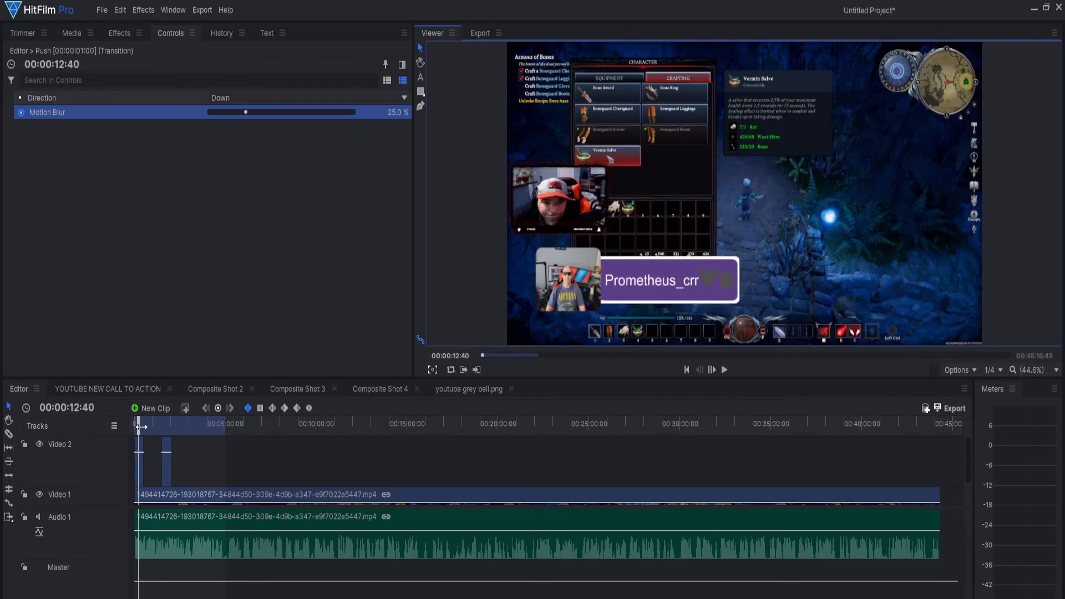
{"action": "left_click_drag", "start_coordinate": [141, 427], "coordinate": [138, 427]}
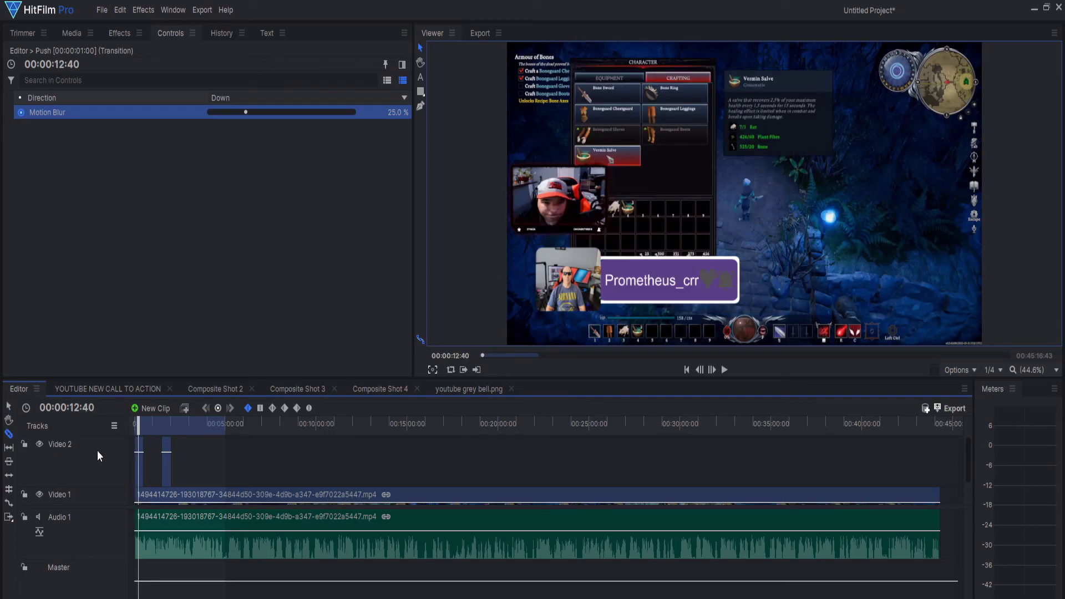
{"action": "left_click", "coordinate": [138, 454]}
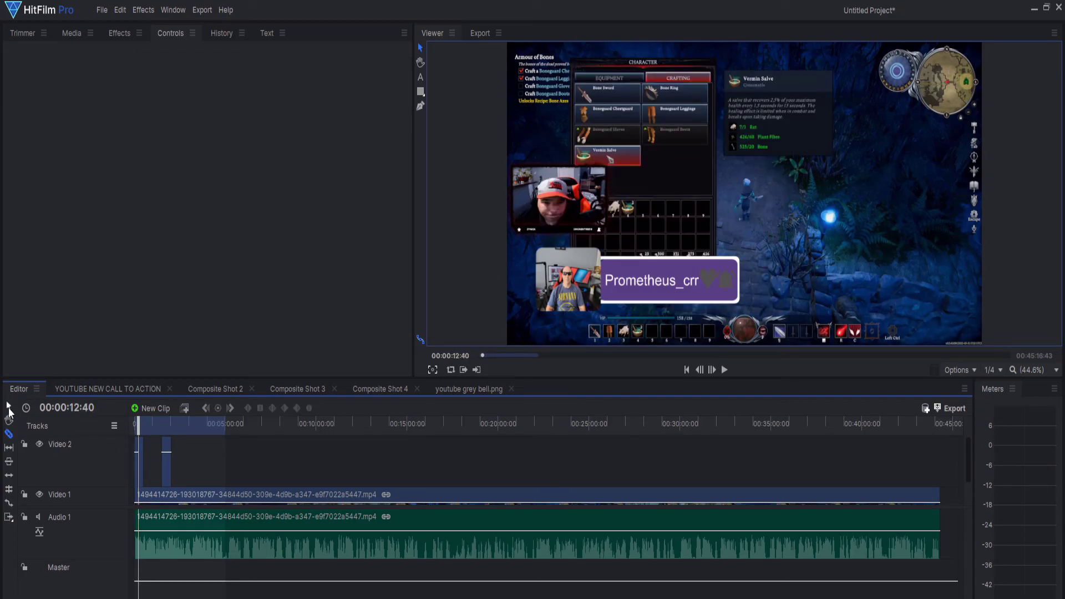
{"action": "left_click", "coordinate": [140, 465]}
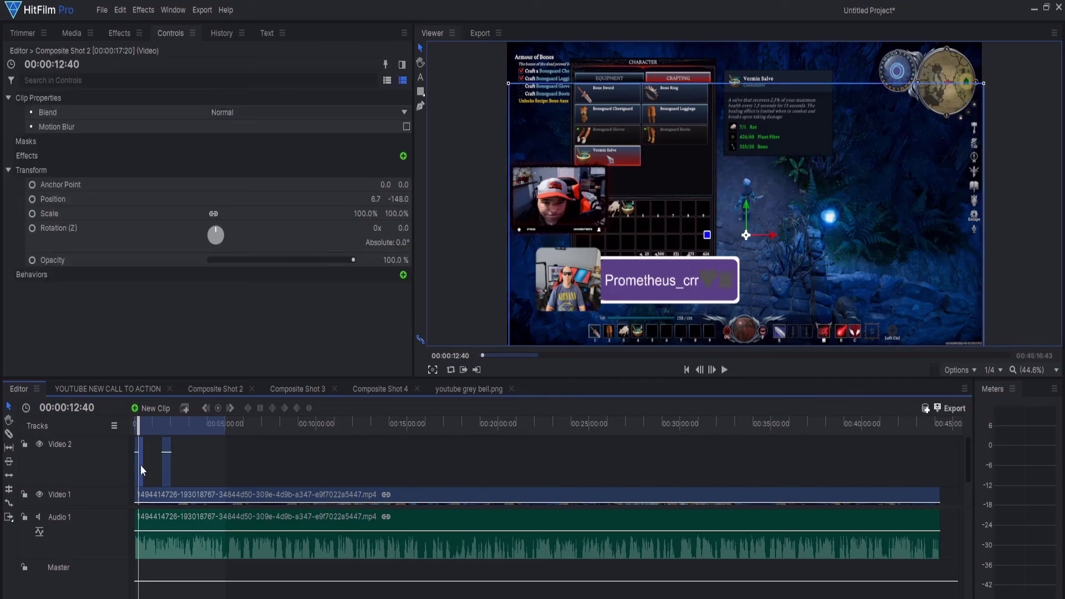
{"action": "key", "text": "Delete"}
Step: Apply Push to the Video 2 clip start again, Direction Down with 25% motion blur
{"action": "left_click", "coordinate": [119, 32]}
{"action": "left_click_drag", "start_coordinate": [54, 147], "coordinate": [77, 233]}
{"action": "left_click_drag", "start_coordinate": [126, 428], "coordinate": [131, 446]}
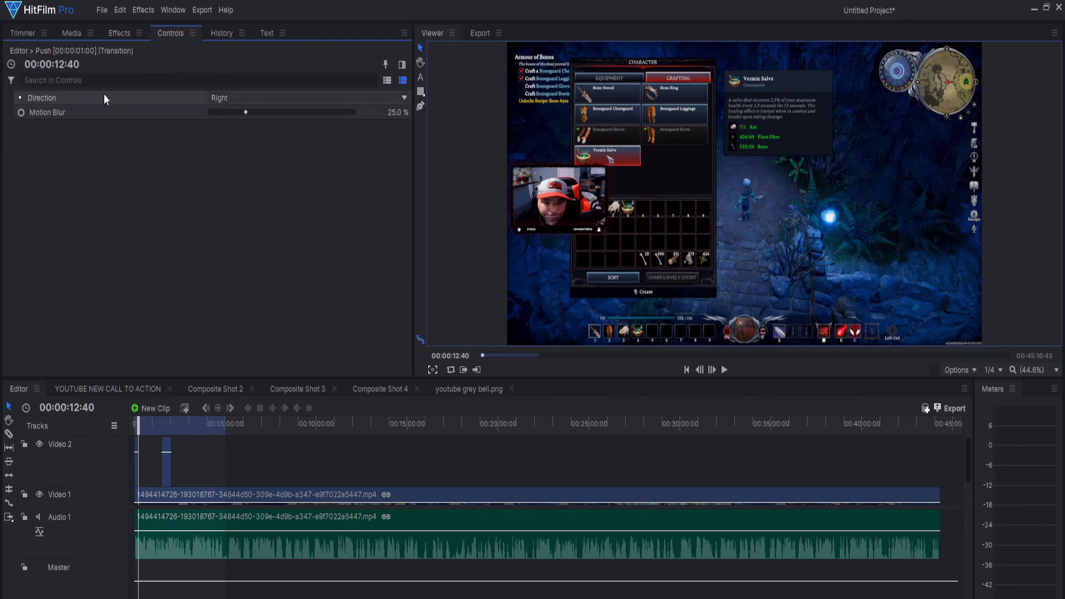
{"action": "left_click", "coordinate": [214, 101]}
{"action": "left_click", "coordinate": [224, 165]}
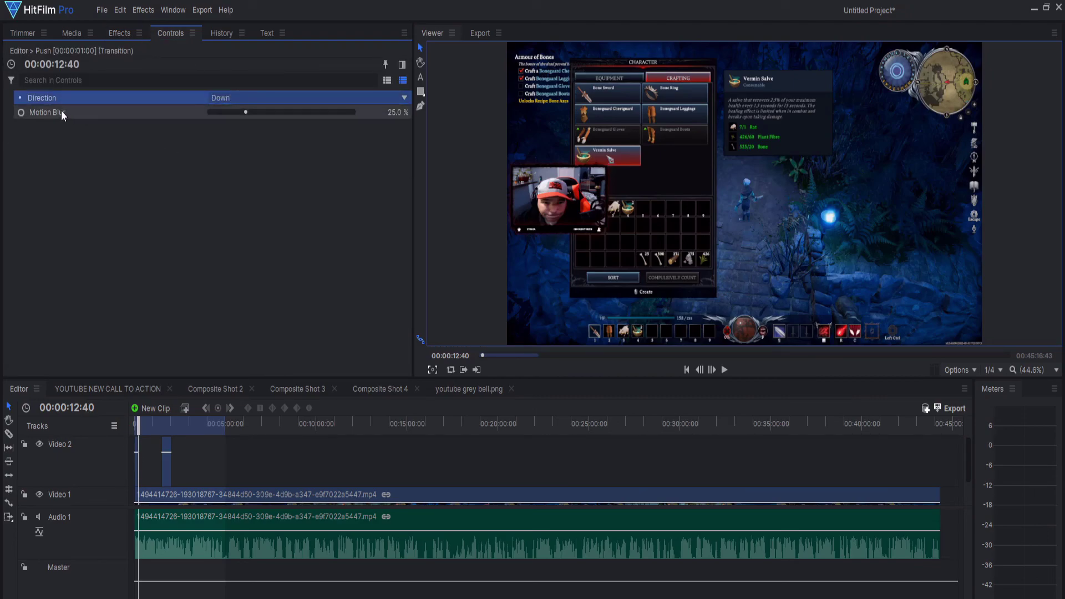
{"action": "left_click", "coordinate": [21, 112]}
Step: Play the edit from the start to preview the follow alert over the gameplay
{"action": "left_click", "coordinate": [143, 443]}
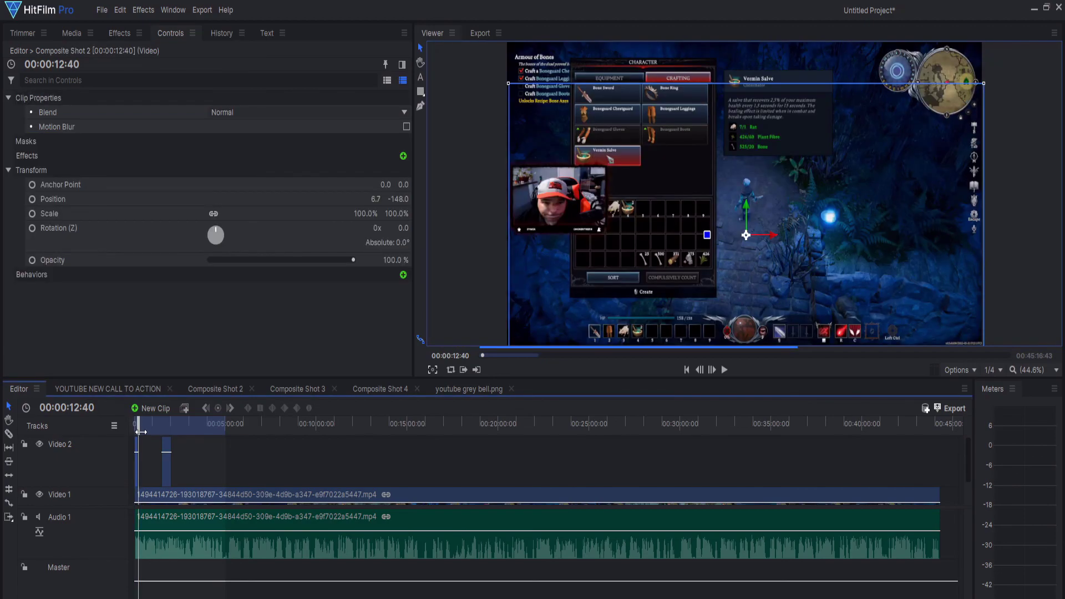
{"action": "key", "text": "Home"}
{"action": "left_click", "coordinate": [724, 371]}
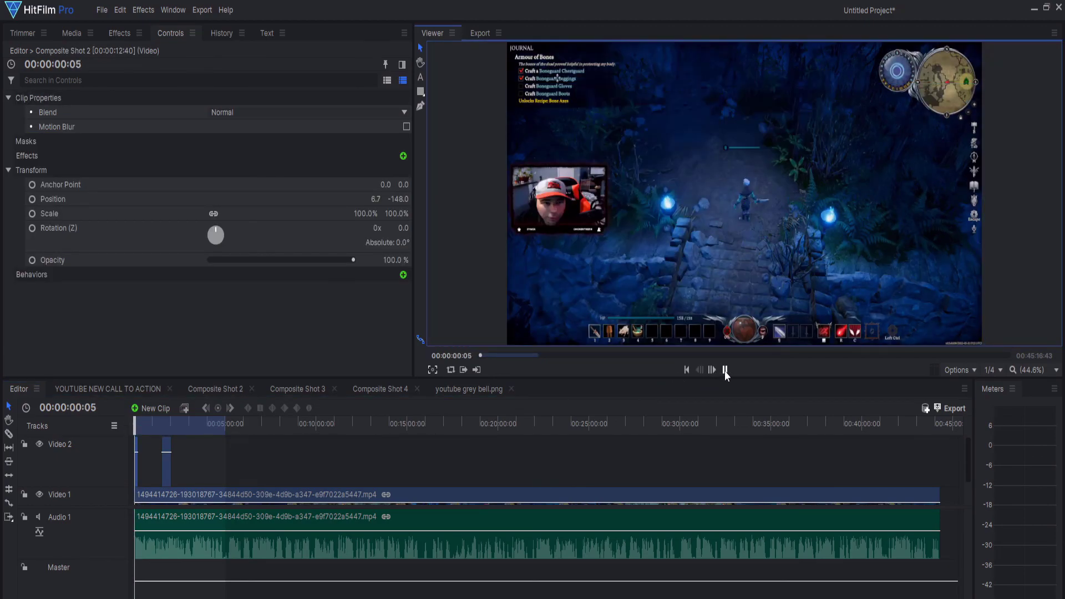